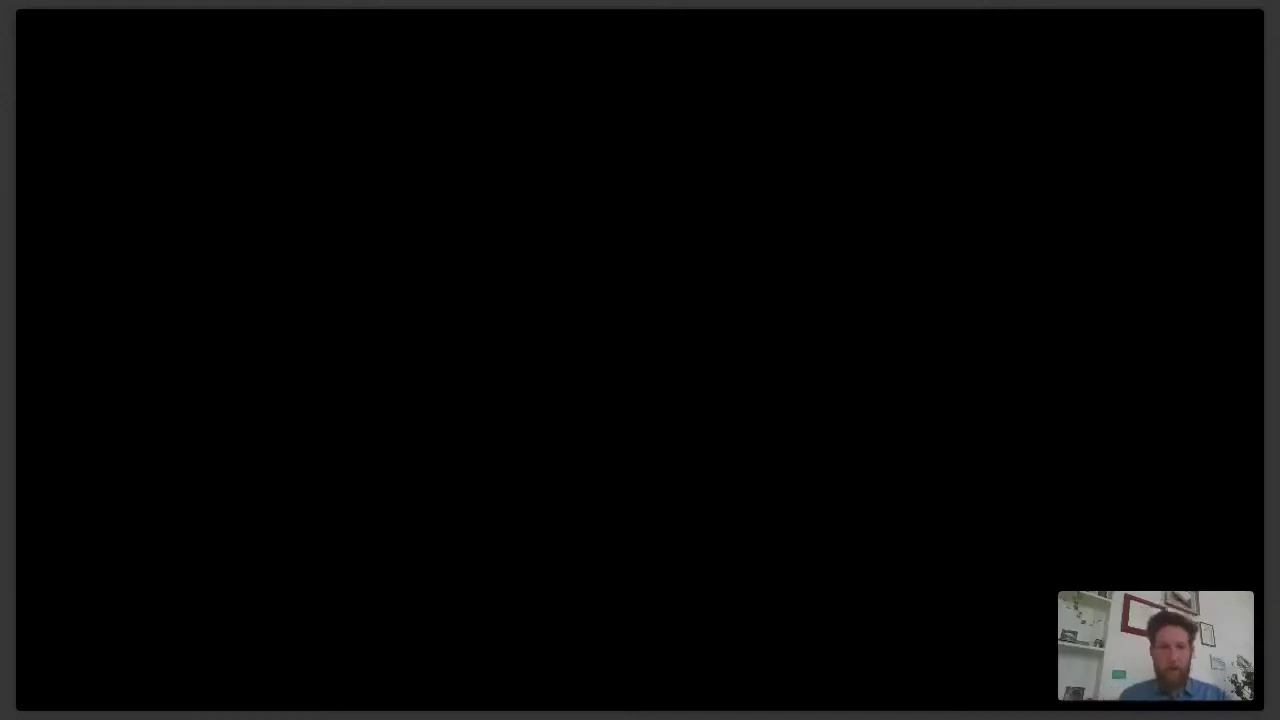
# Switch to Google Analytics and browse the available accounts, properties and views in the account selector.
pyautogui.hotkey('ctrl', '9')
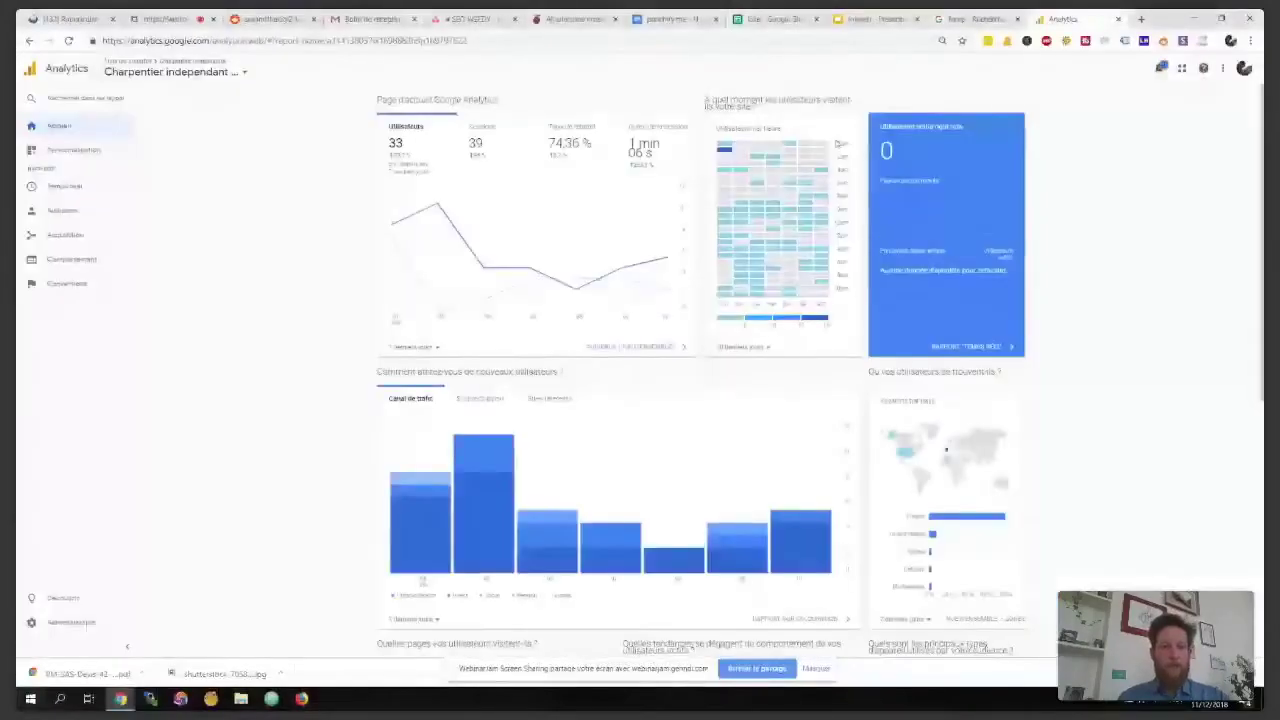
pyautogui.click(195, 69)
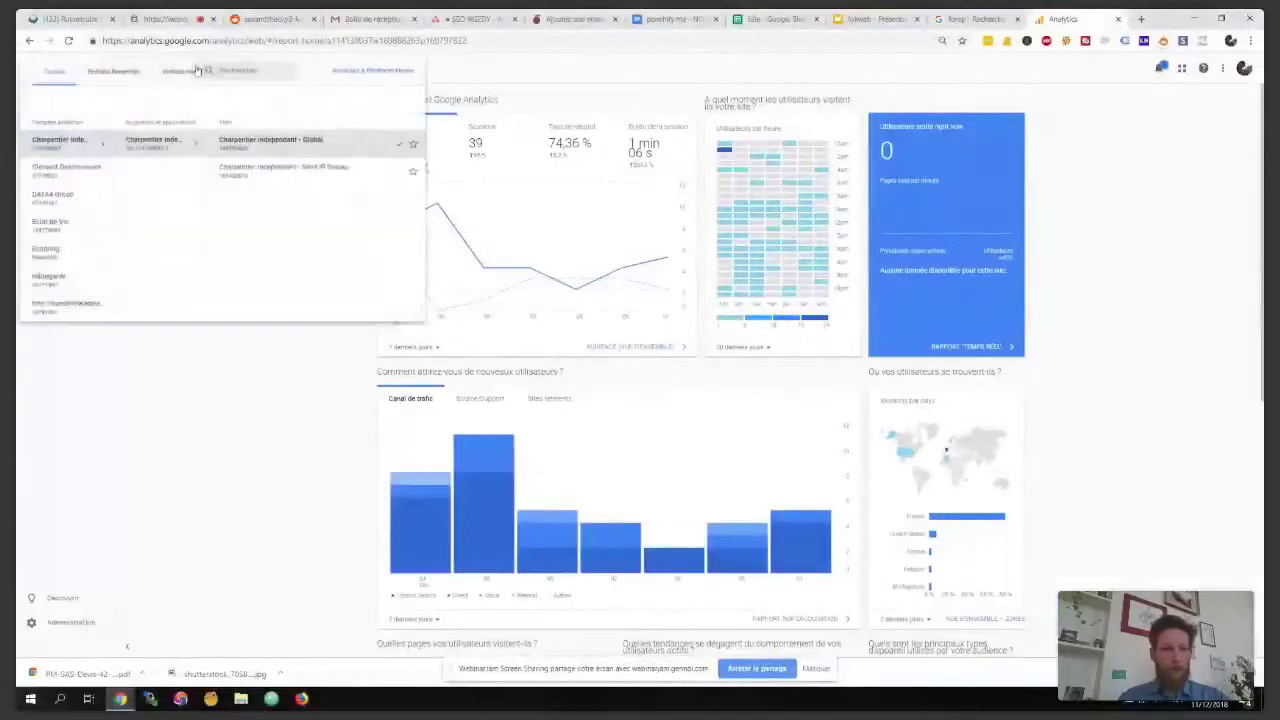
pyautogui.click(262, 140)
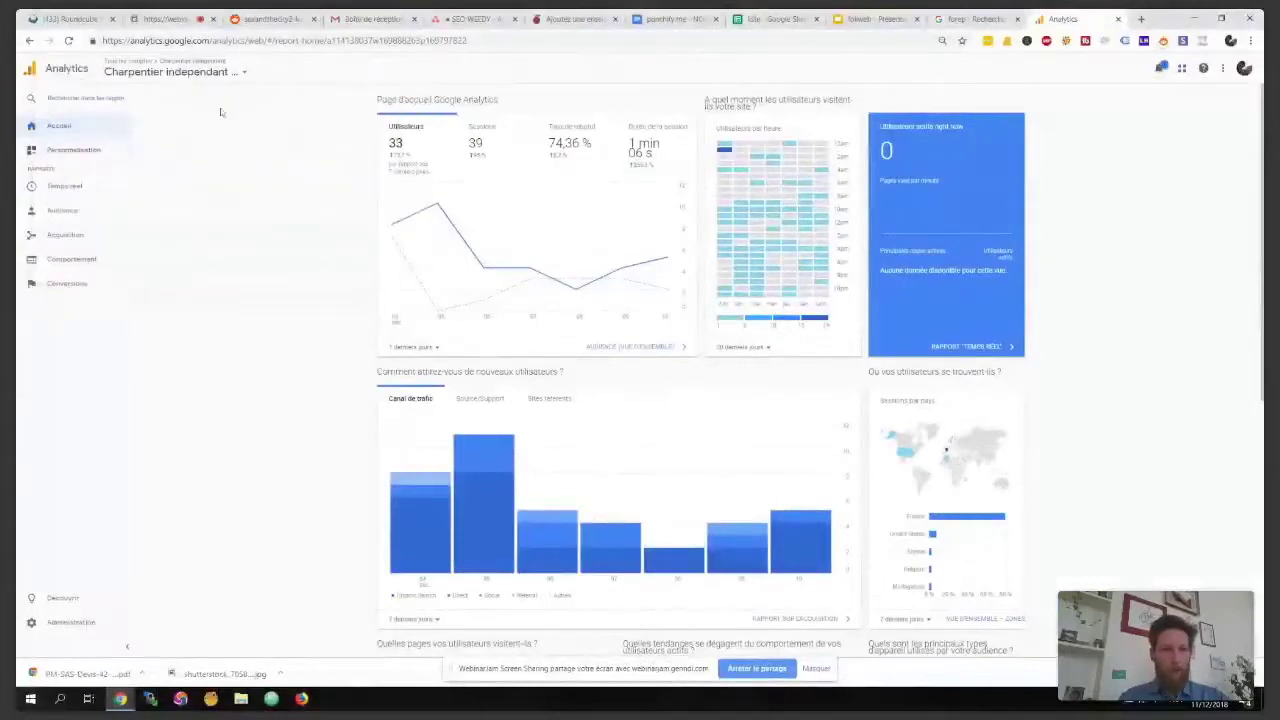
pyautogui.click(205, 71)
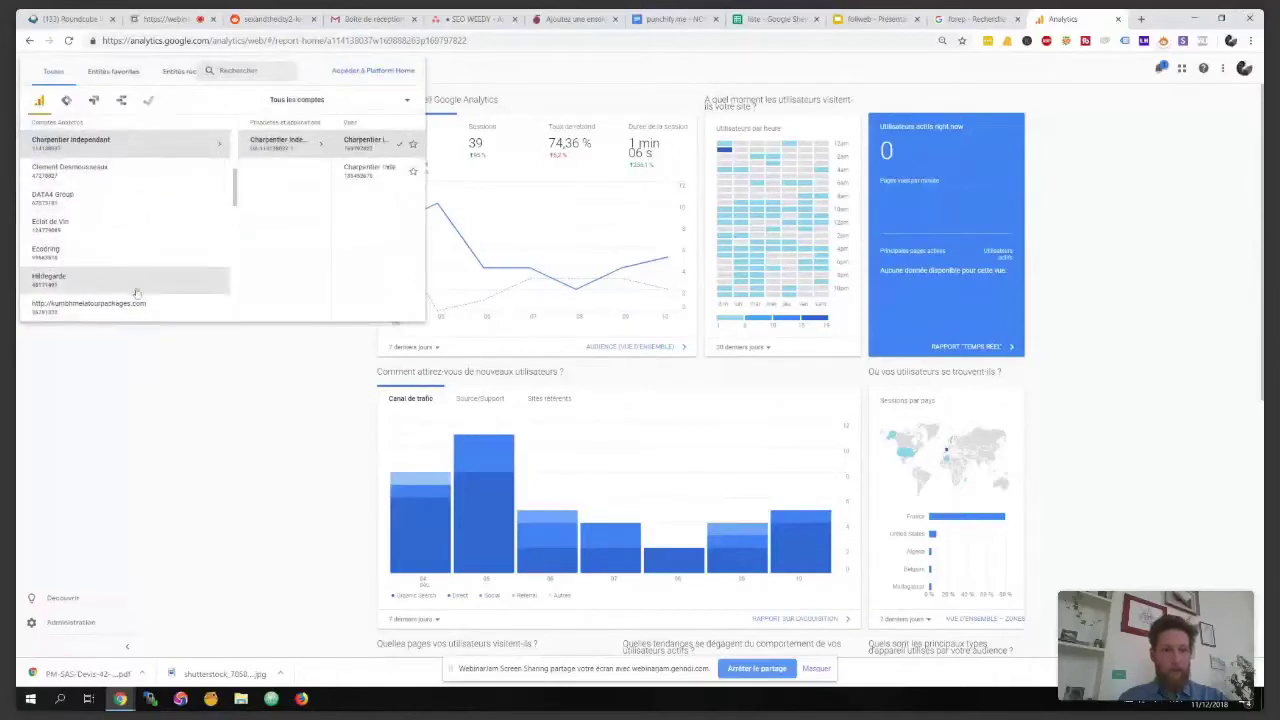
pyautogui.scroll(-3, 150, 240)
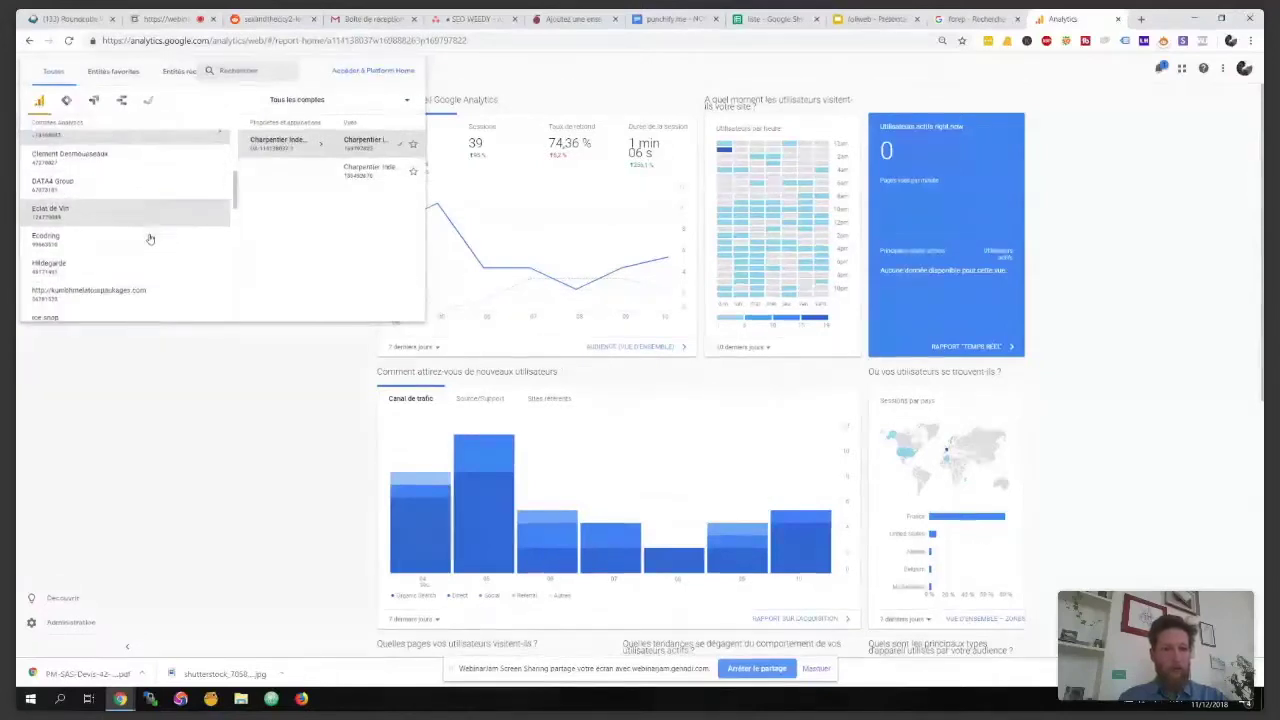
pyautogui.click(130, 360)
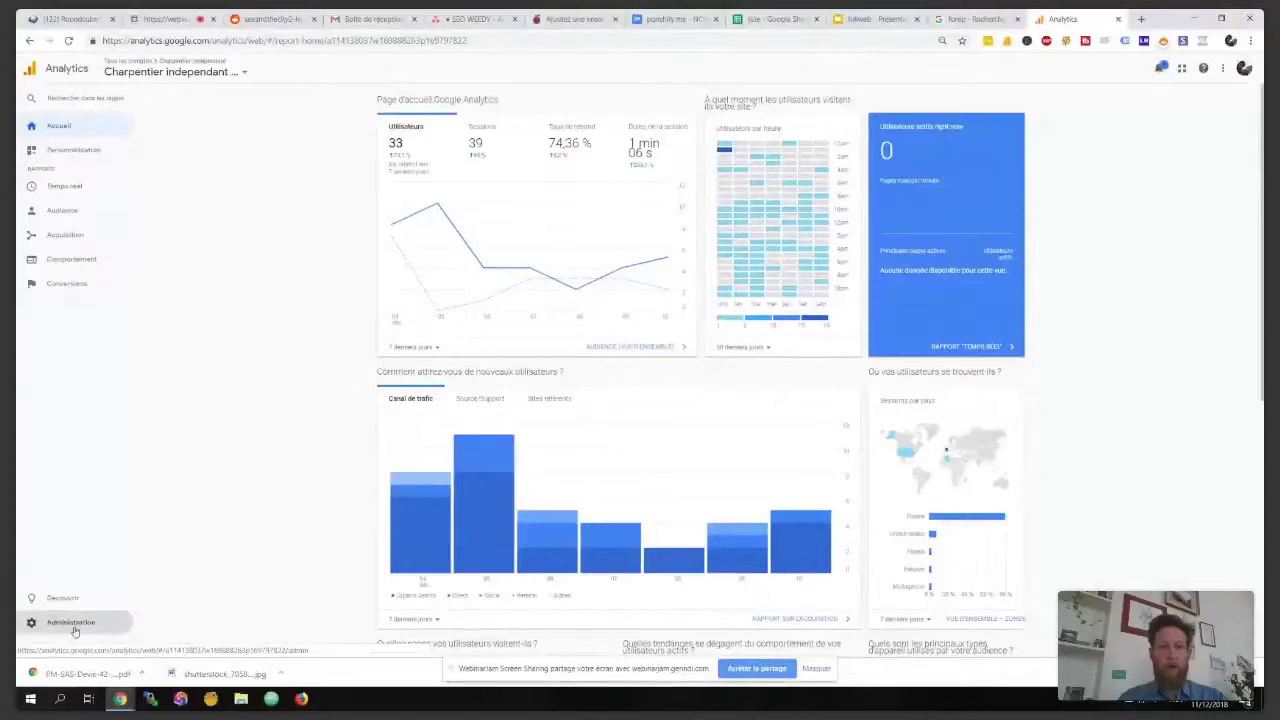
# Start creating a new Analytics account from the administration area and name the account Test Foliweb.
pyautogui.click(67, 623)
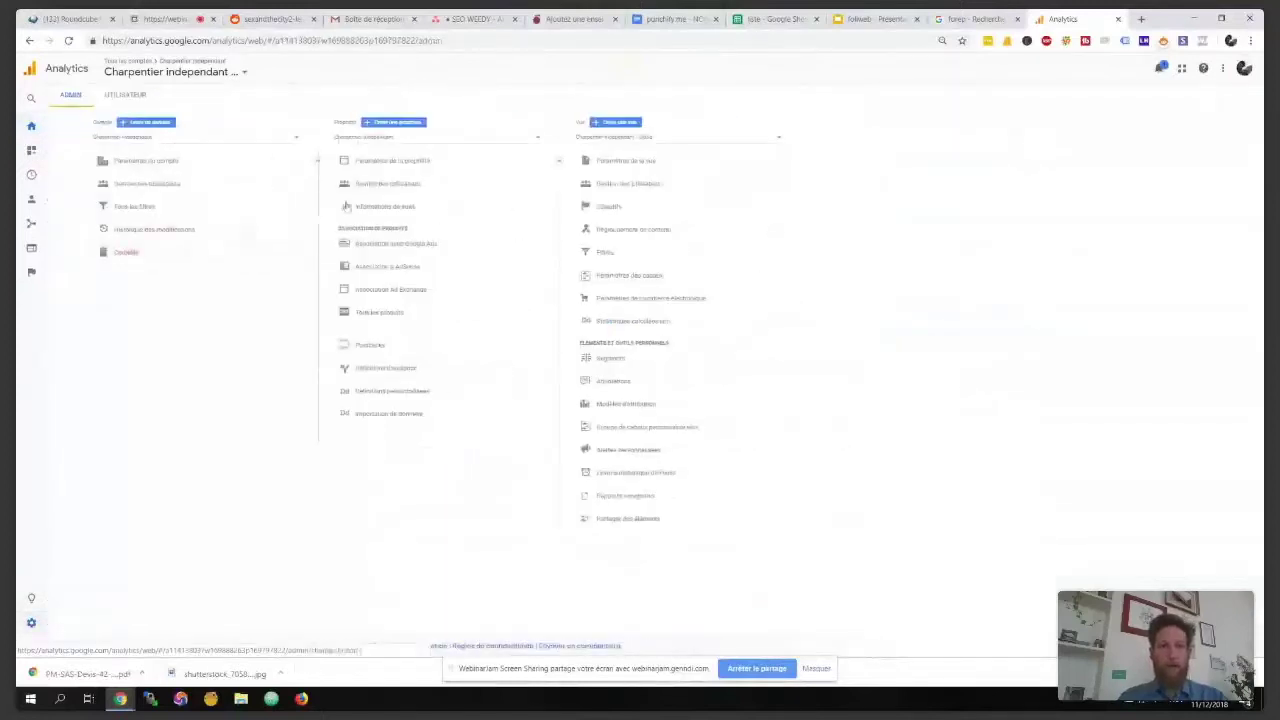
pyautogui.click(133, 124)
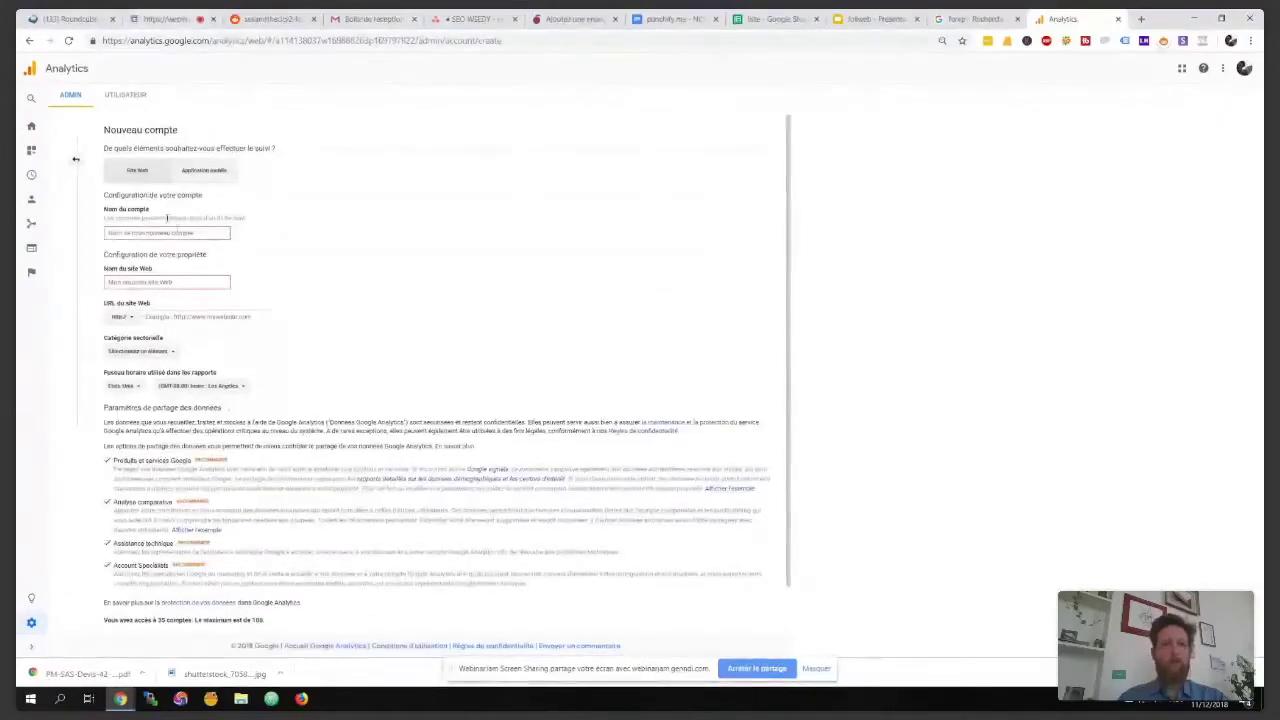
pyautogui.click(176, 232)
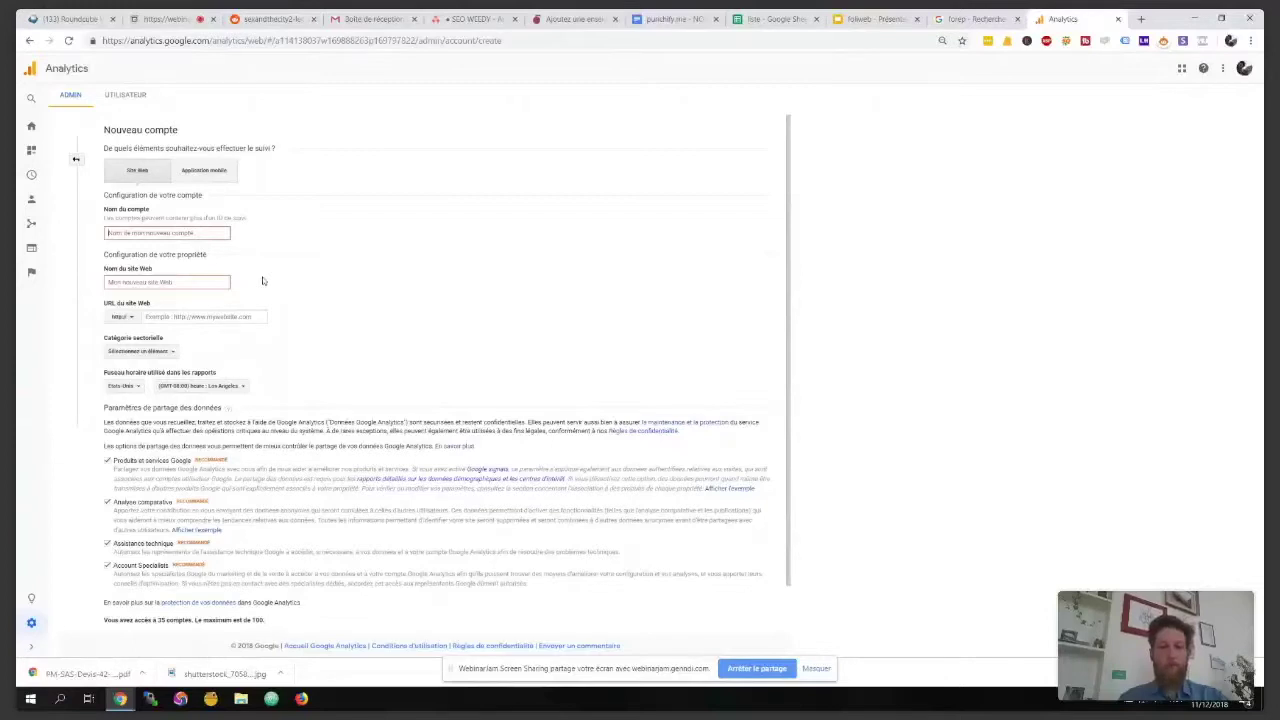
pyautogui.write('ta')
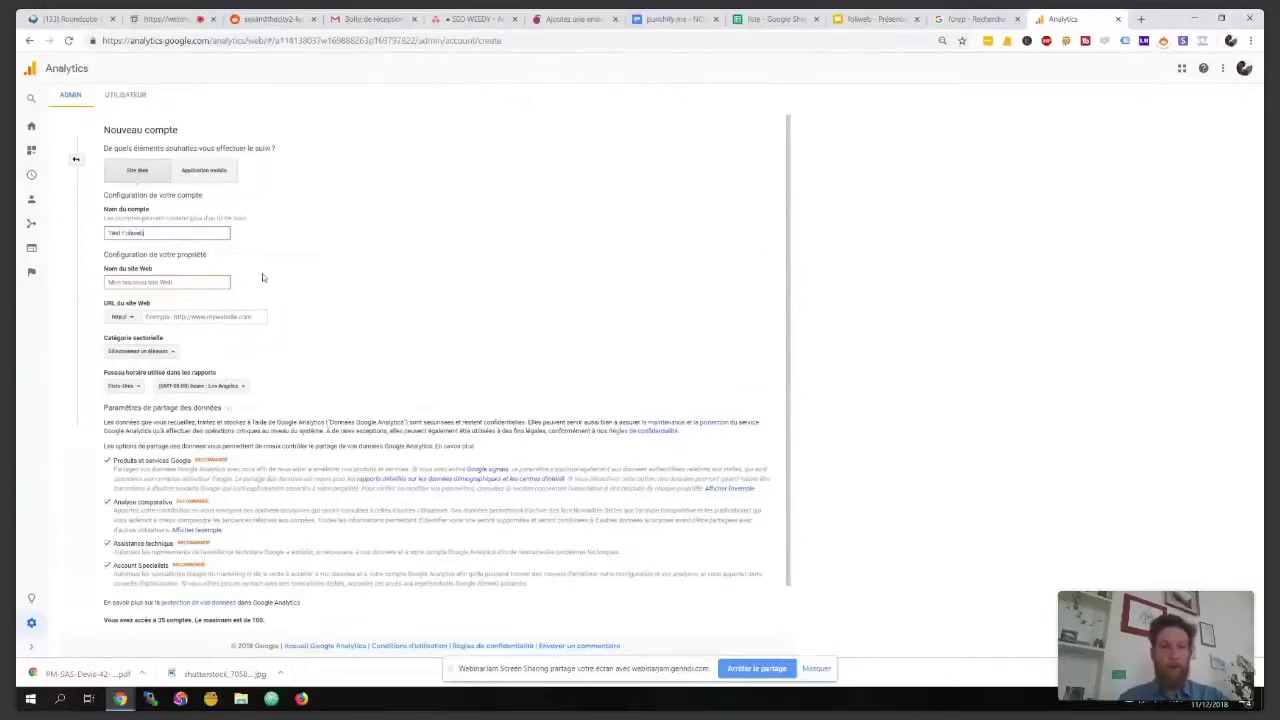
pyautogui.write('web')
pyautogui.click(165, 282)
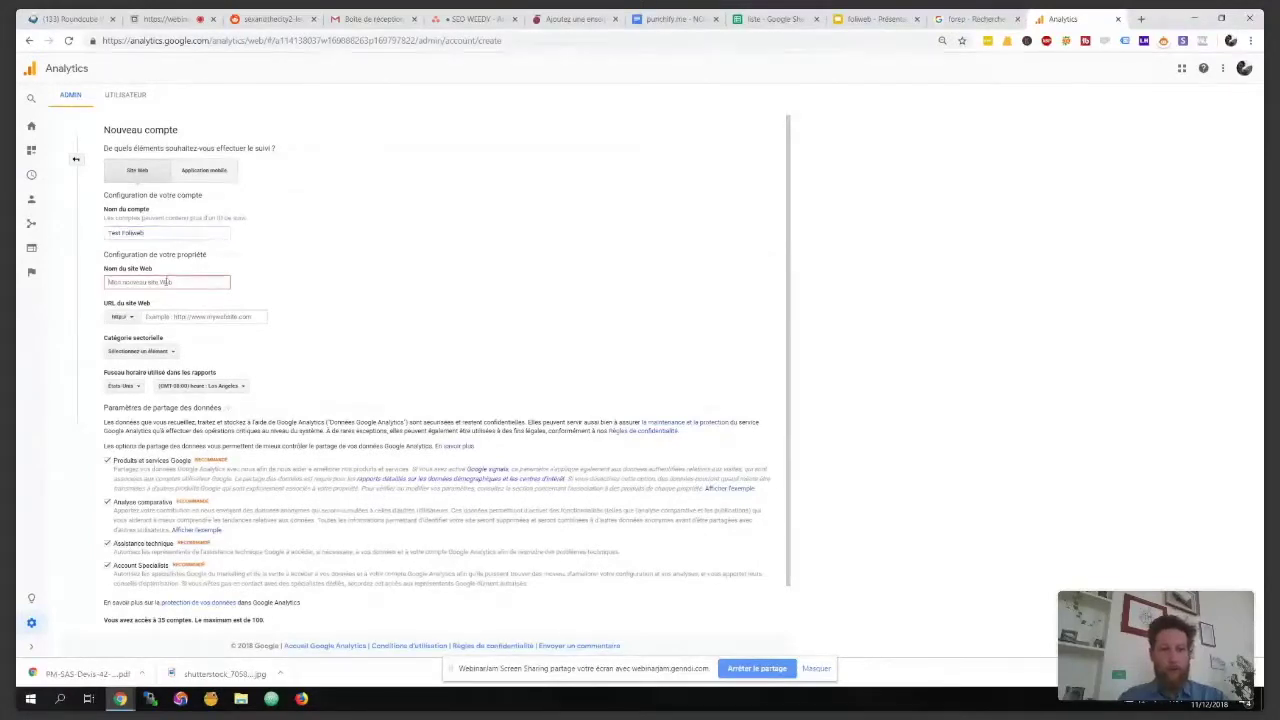
pyautogui.write('Mo')
pyautogui.write('st followeb')
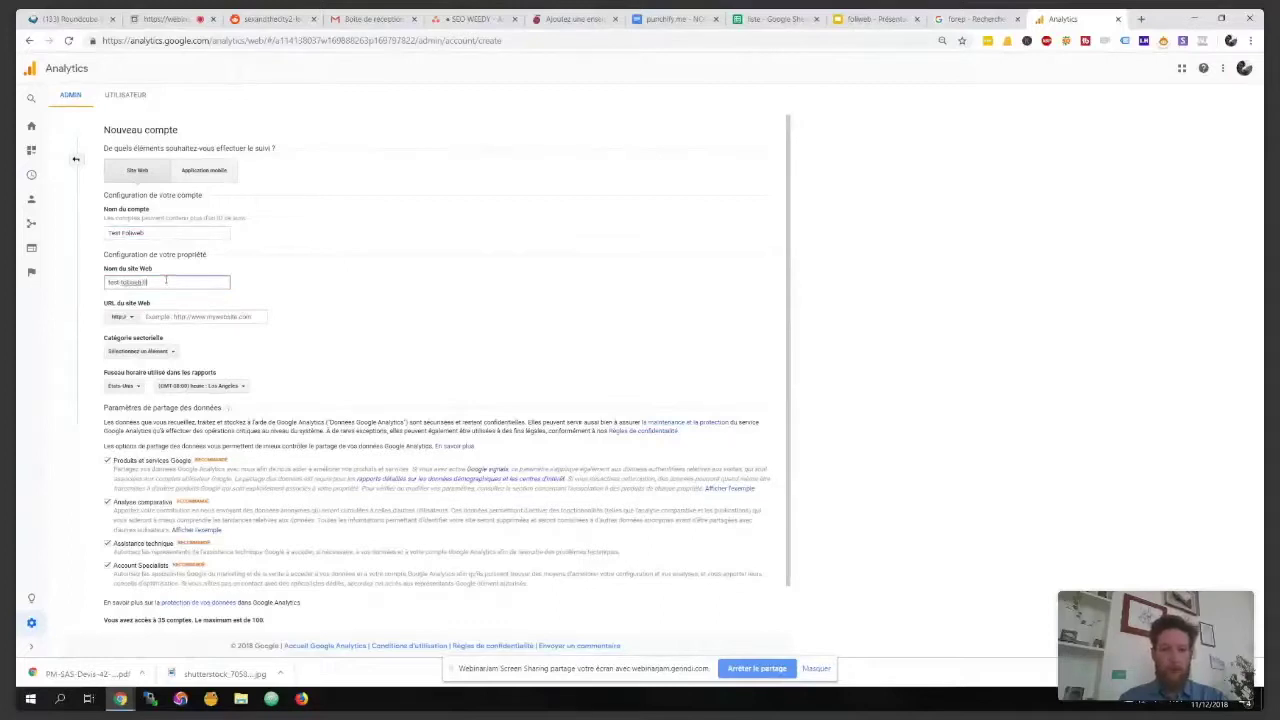
pyautogui.write(' b')
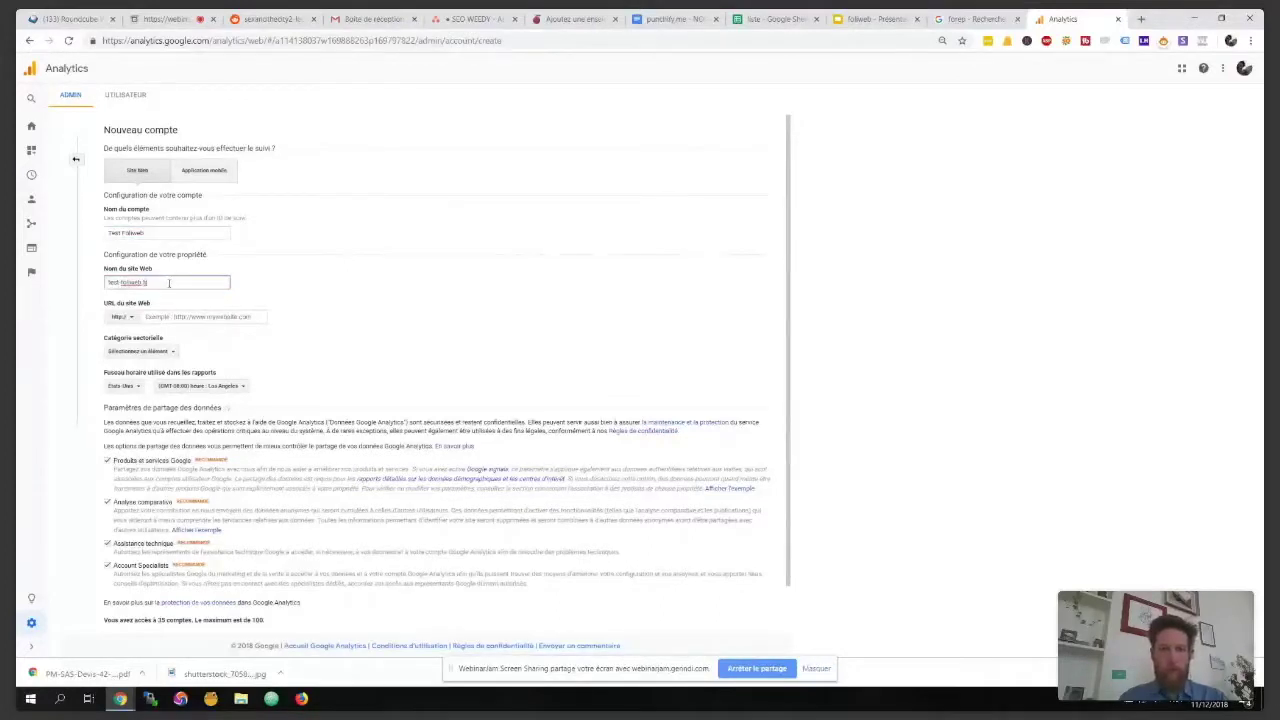
pyautogui.moveTo(169, 283); pyautogui.dragTo(86, 284)
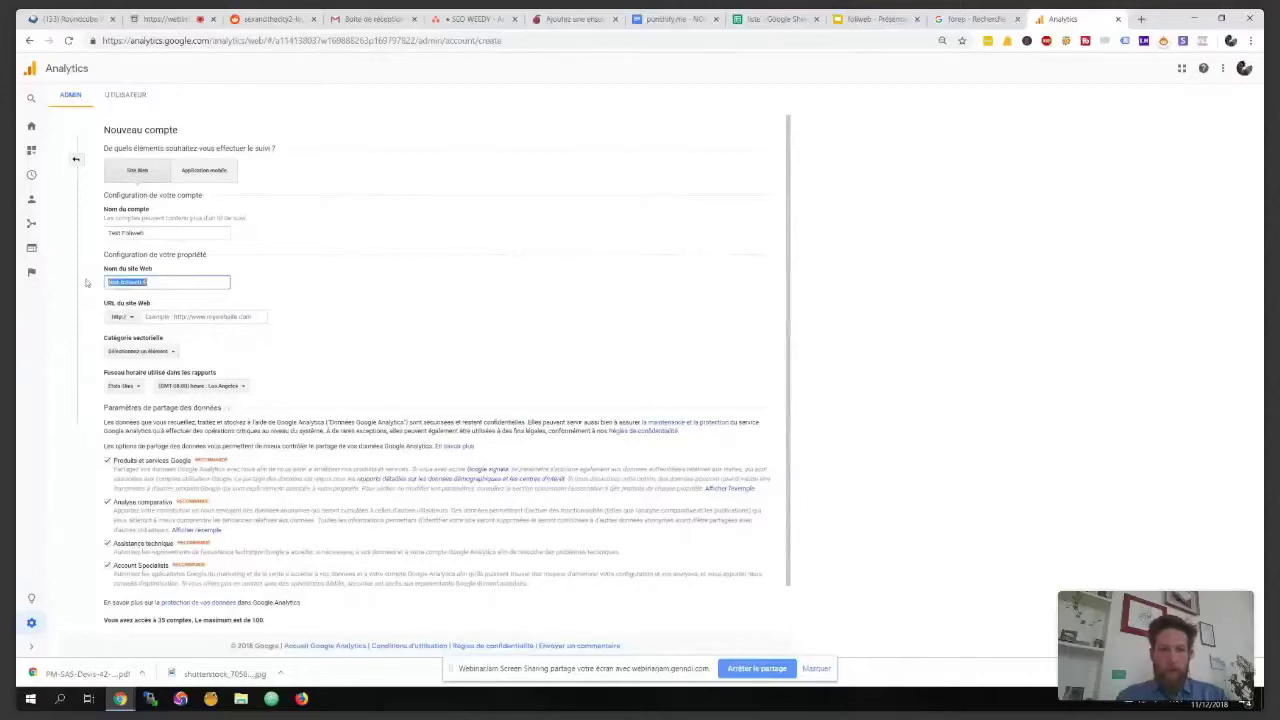
pyautogui.moveTo(157, 234); pyautogui.dragTo(69, 226)
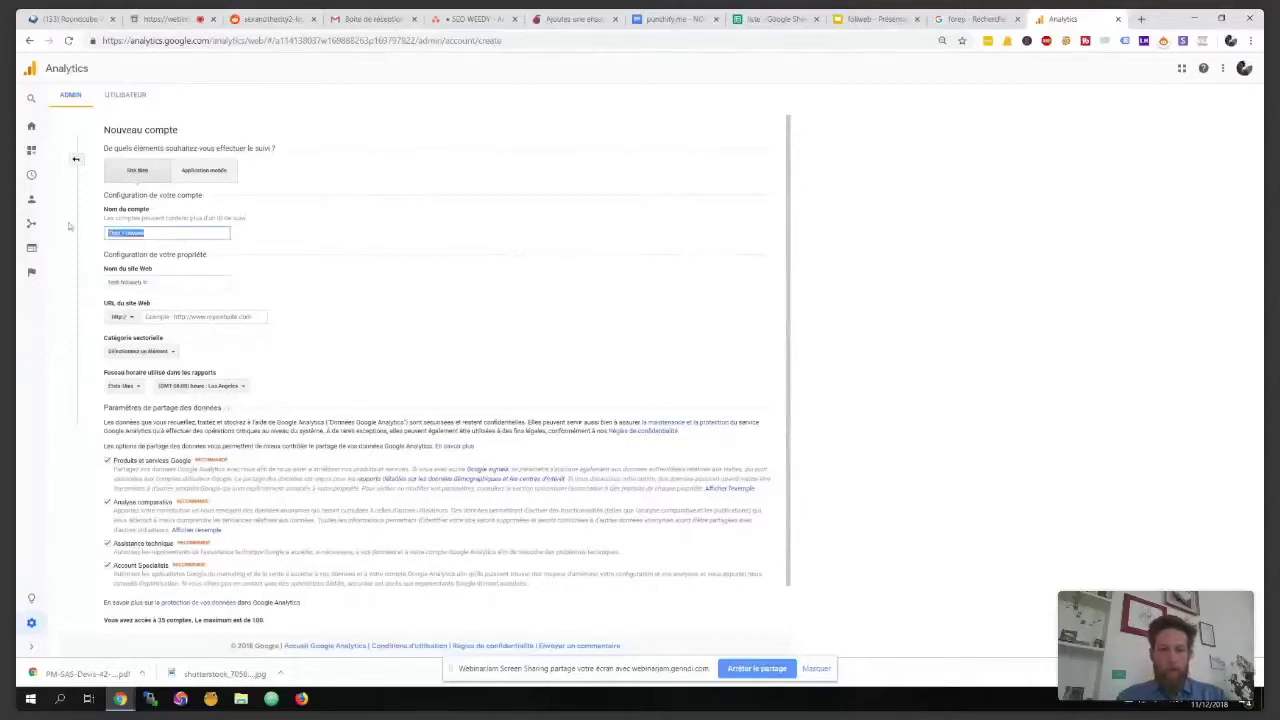
pyautogui.click(205, 281)
pyautogui.click(131, 323)
pyautogui.click(136, 352)
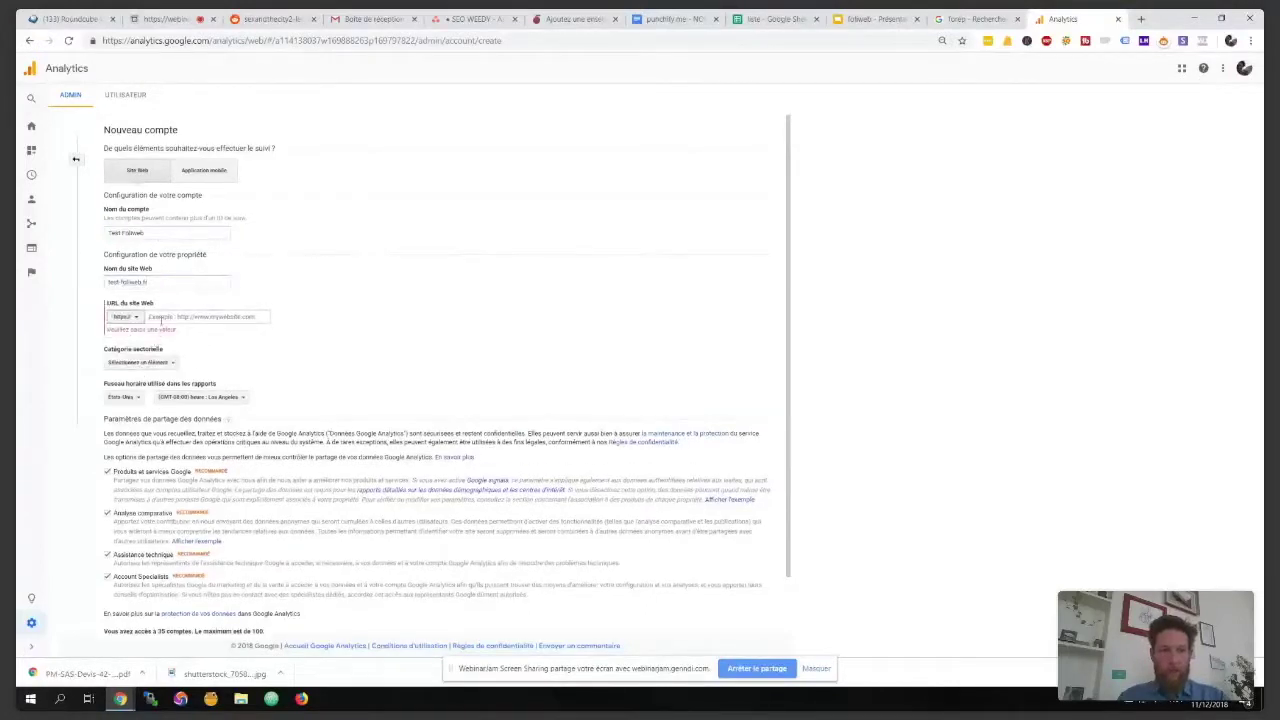
# Replace the website name with m-and-d.fr and copy it into the website URL.
pyautogui.moveTo(161, 281); pyautogui.dragTo(86, 286)
pyautogui.write('Test')
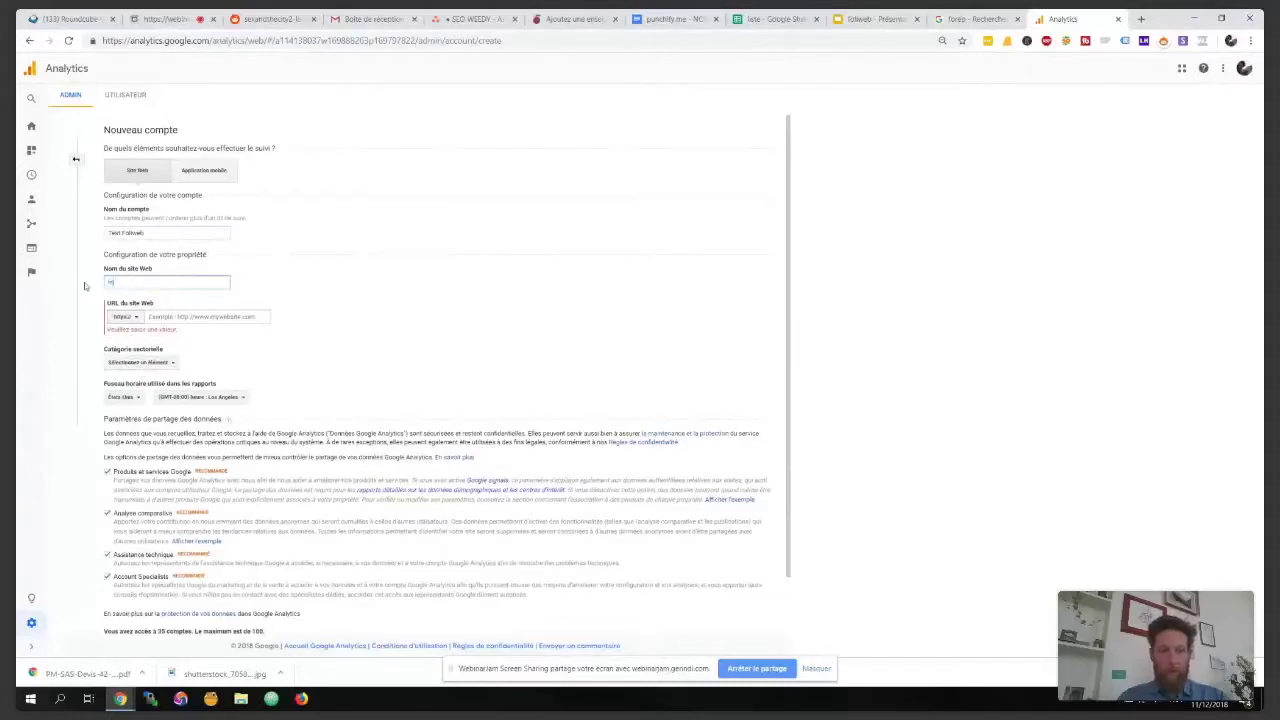
pyautogui.write(' Foll')
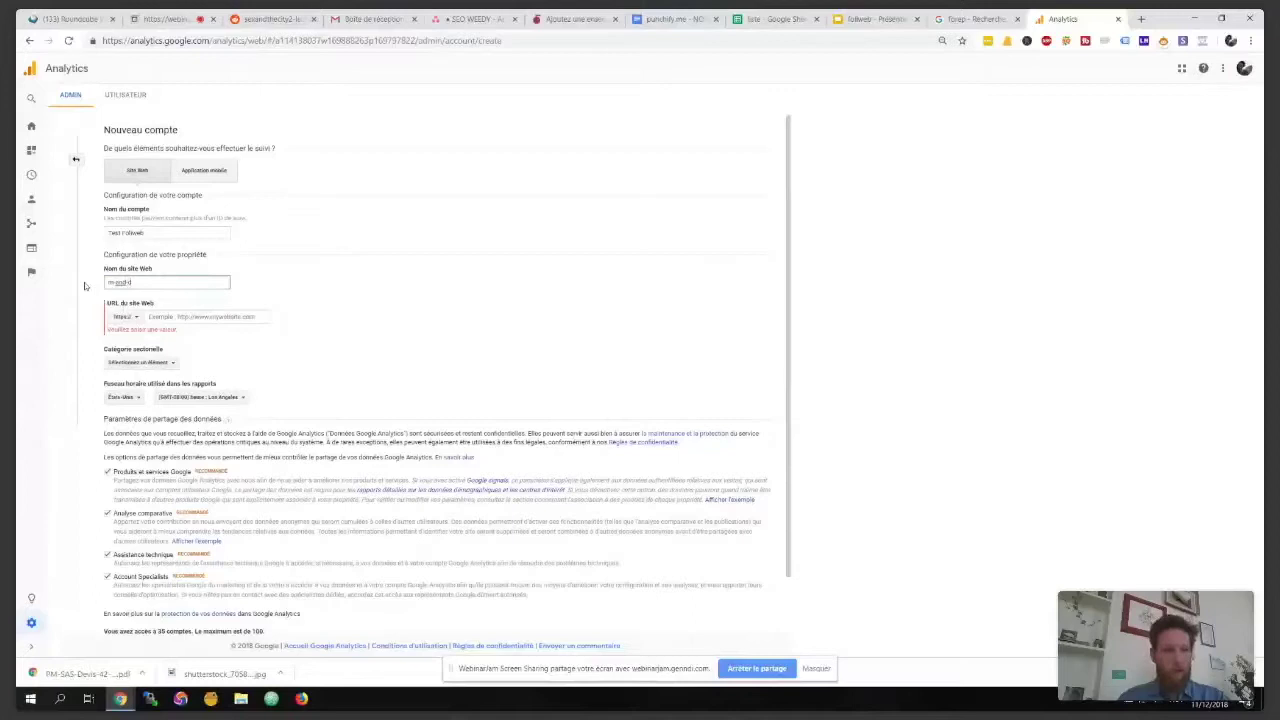
pyautogui.moveTo(194, 278); pyautogui.dragTo(84, 285)
pyautogui.hotkey('ctrl', 'c')
pyautogui.click(200, 316)
pyautogui.hotkey('ctrl', 'v')
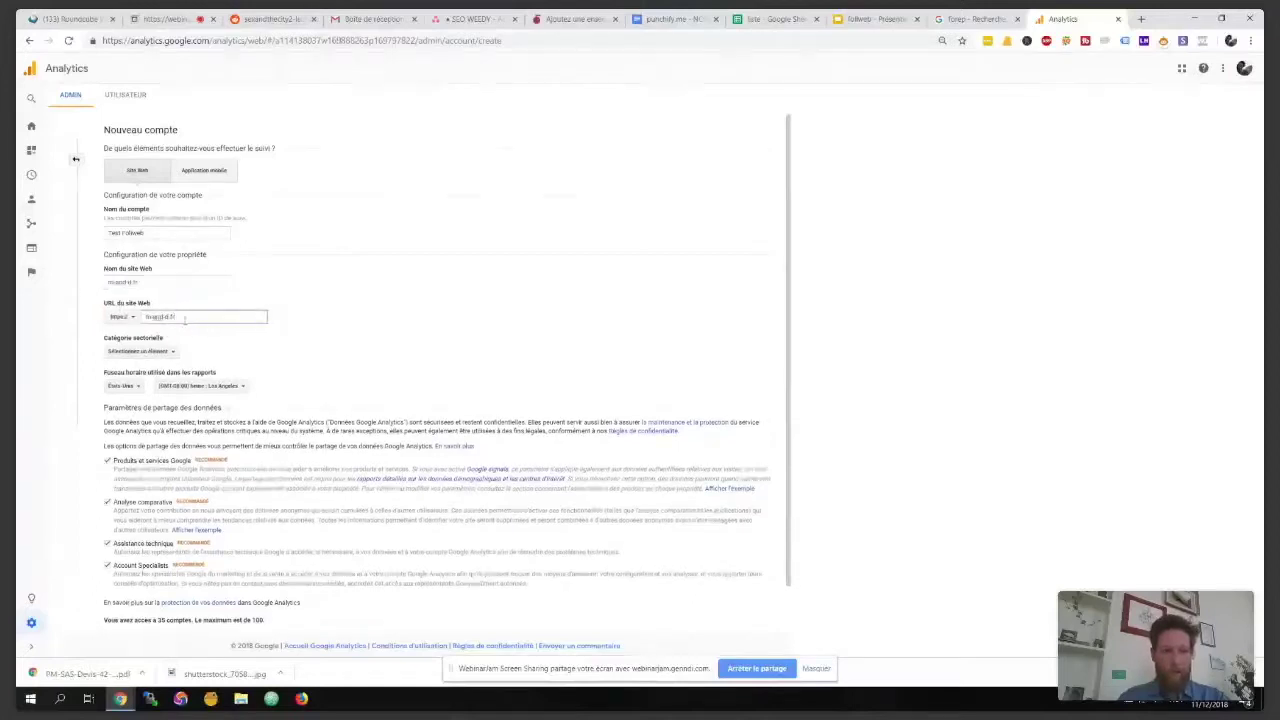
# Set the website's industry category to Maison et jardinage.
pyautogui.click(158, 351)
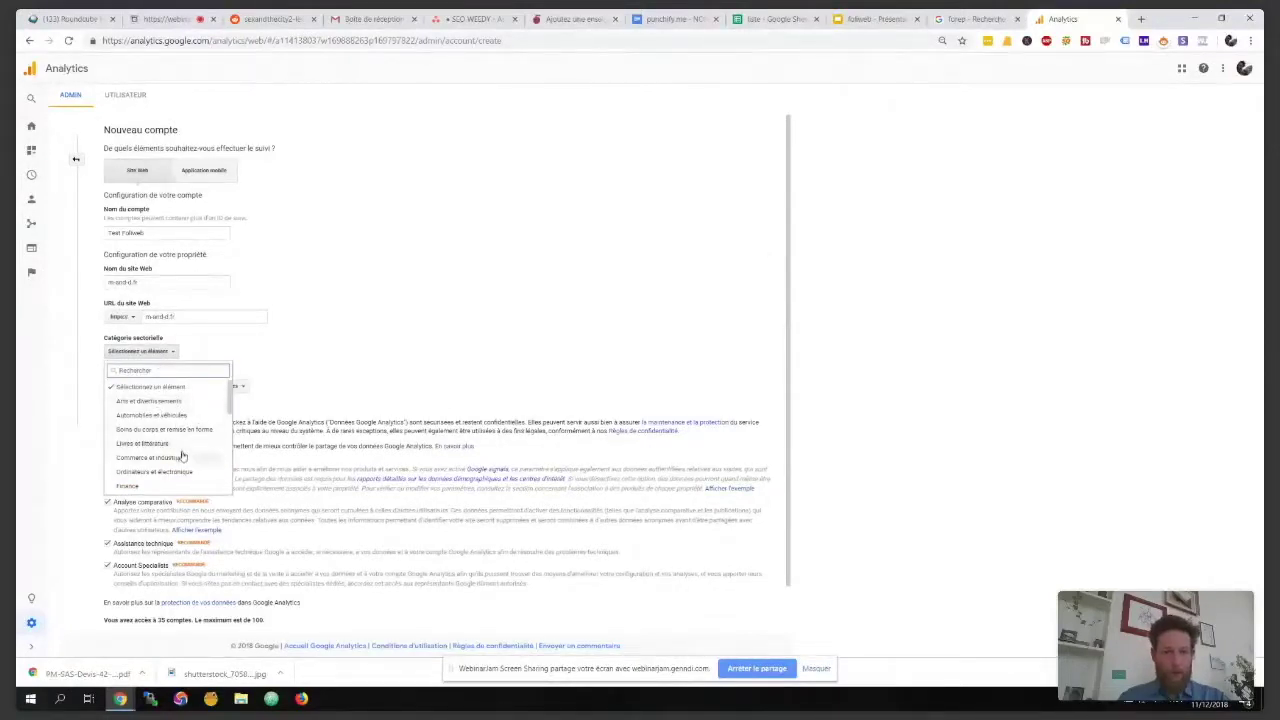
pyautogui.scroll(-3, 185, 458)
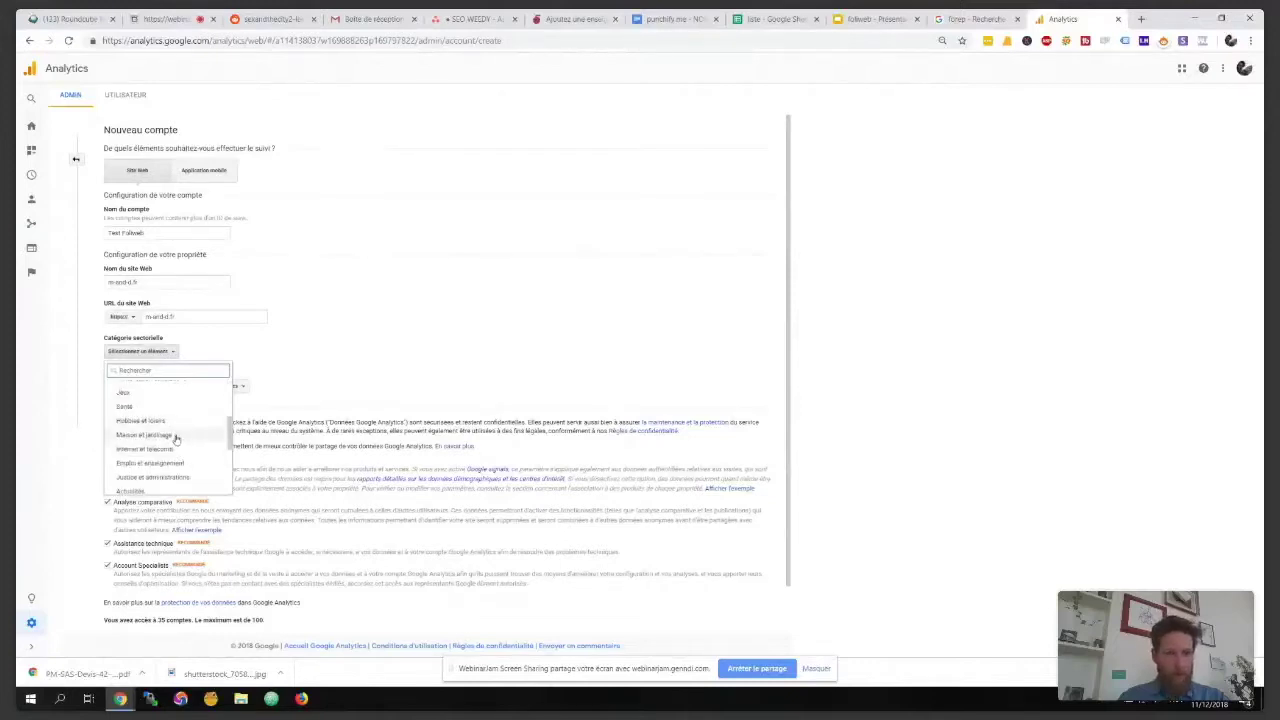
pyautogui.click(176, 439)
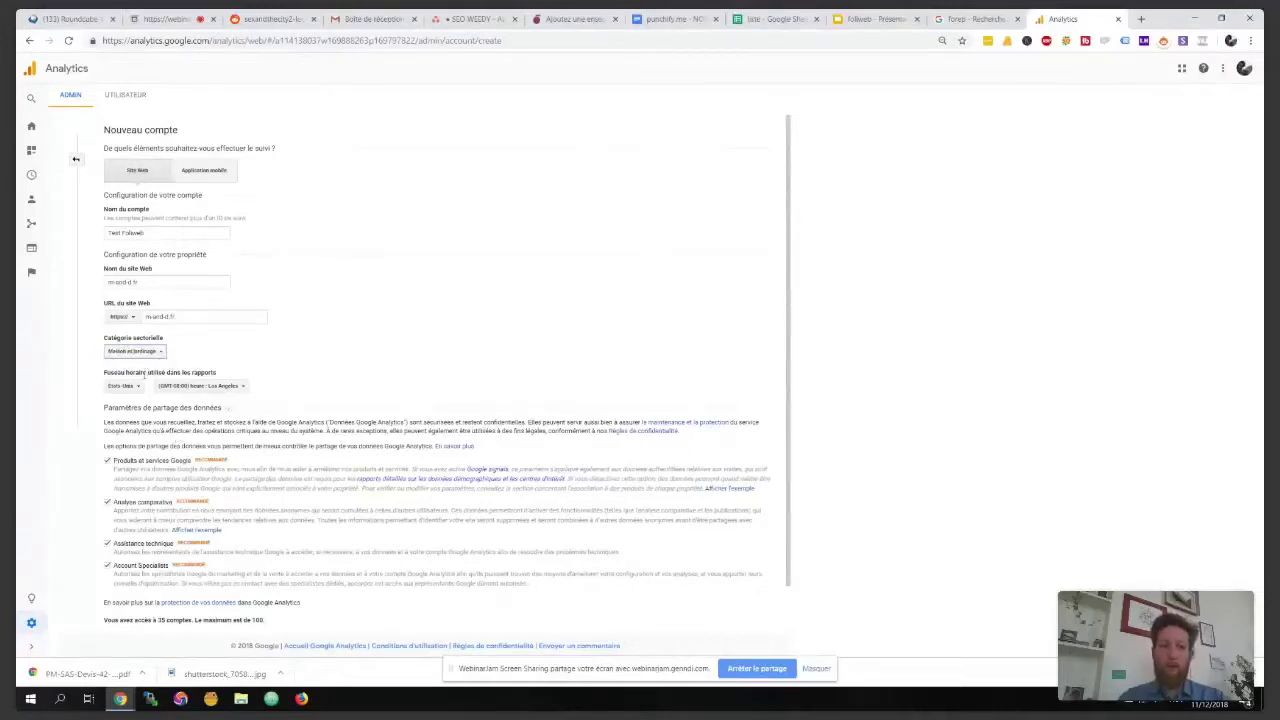
# Set the reporting time zone's country to France.
pyautogui.click(135, 388)
pyautogui.write('fr')
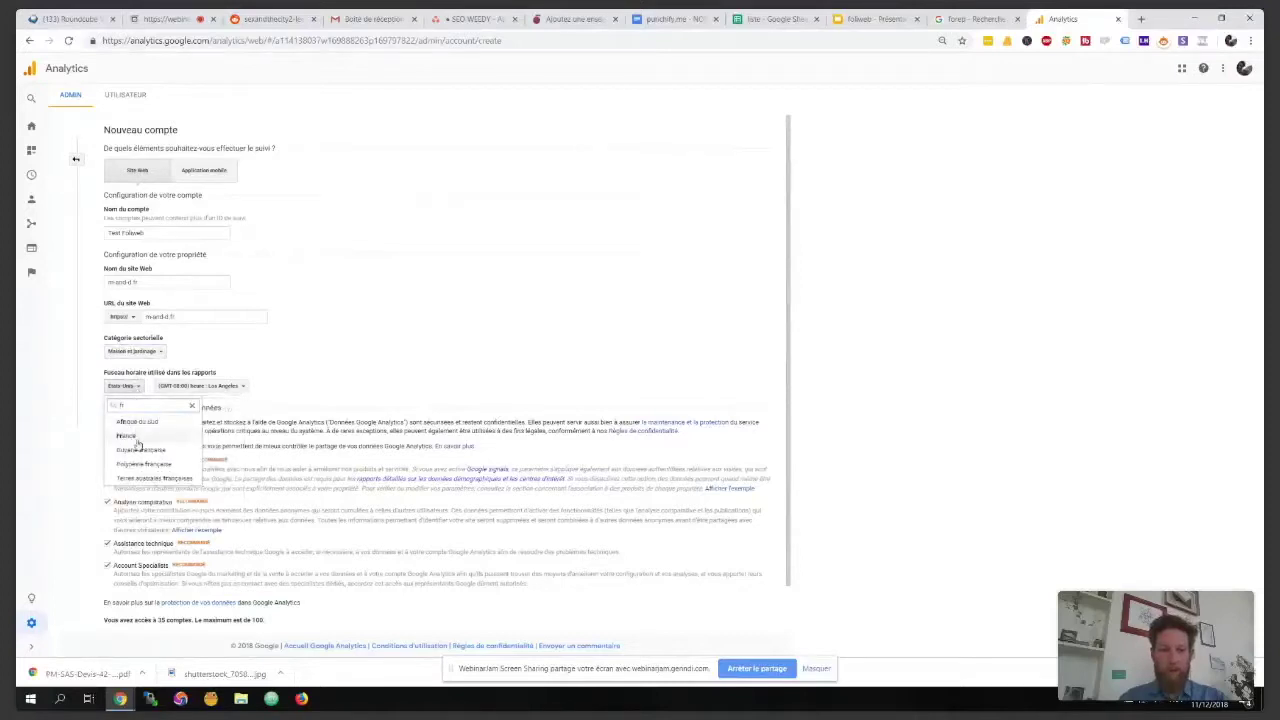
pyautogui.click(132, 436)
pyautogui.moveTo(148, 386)
pyautogui.mouseDown()
pyautogui.moveTo(205, 400)
pyautogui.moveTo(152, 386)
pyautogui.mouseUp()
pyautogui.click(262, 393)
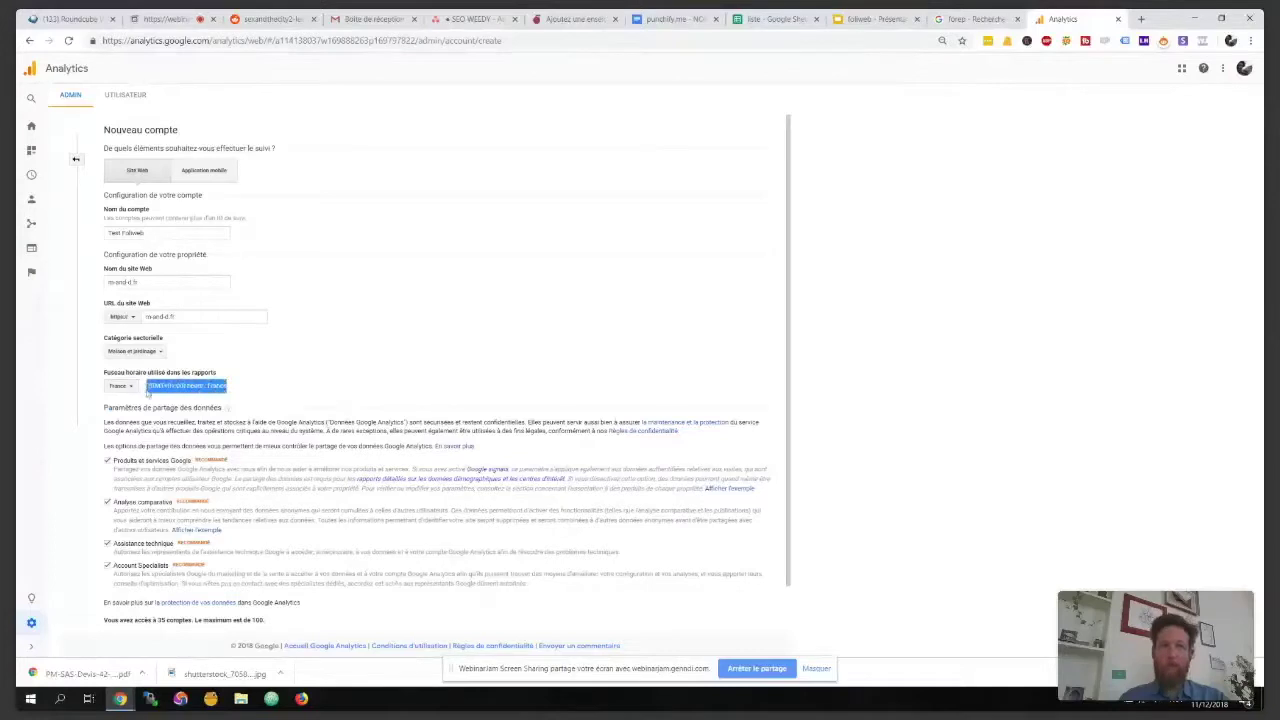
pyautogui.click(255, 394)
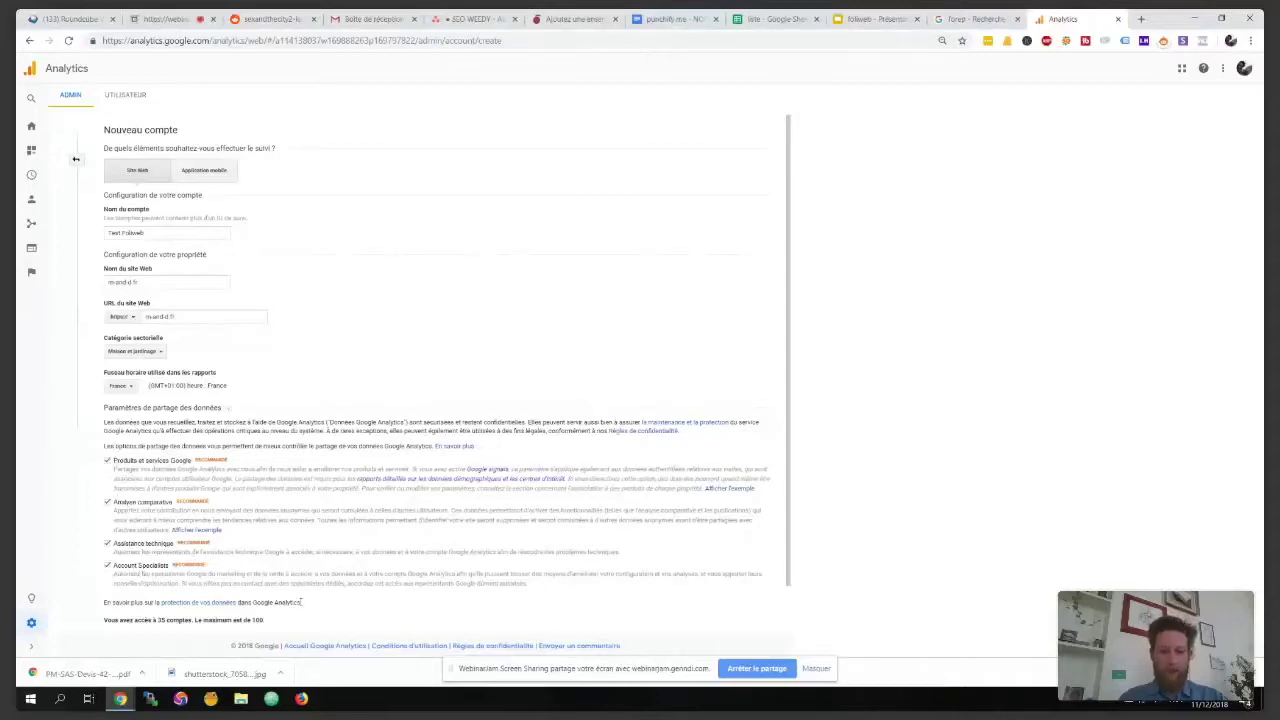
# Submit the new account to obtain its tracking ID and set the terms of service country to France.
pyautogui.scroll(-1, 682, 615)
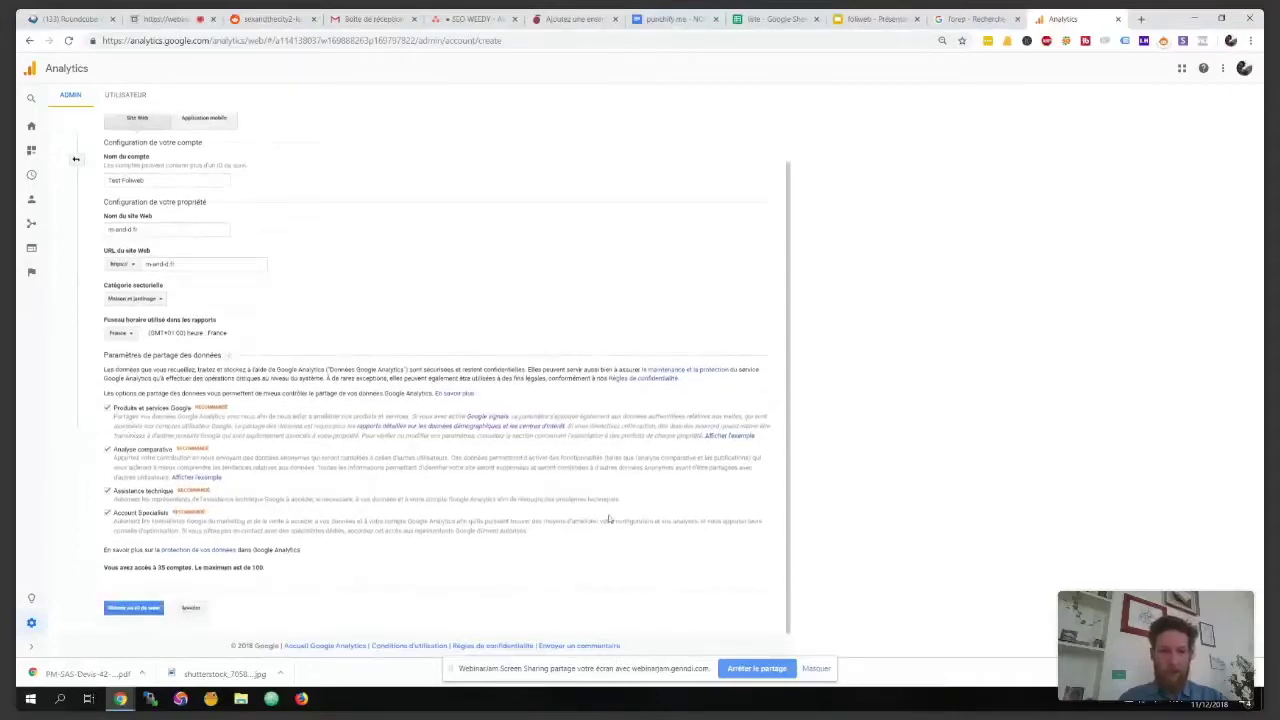
pyautogui.click(122, 608)
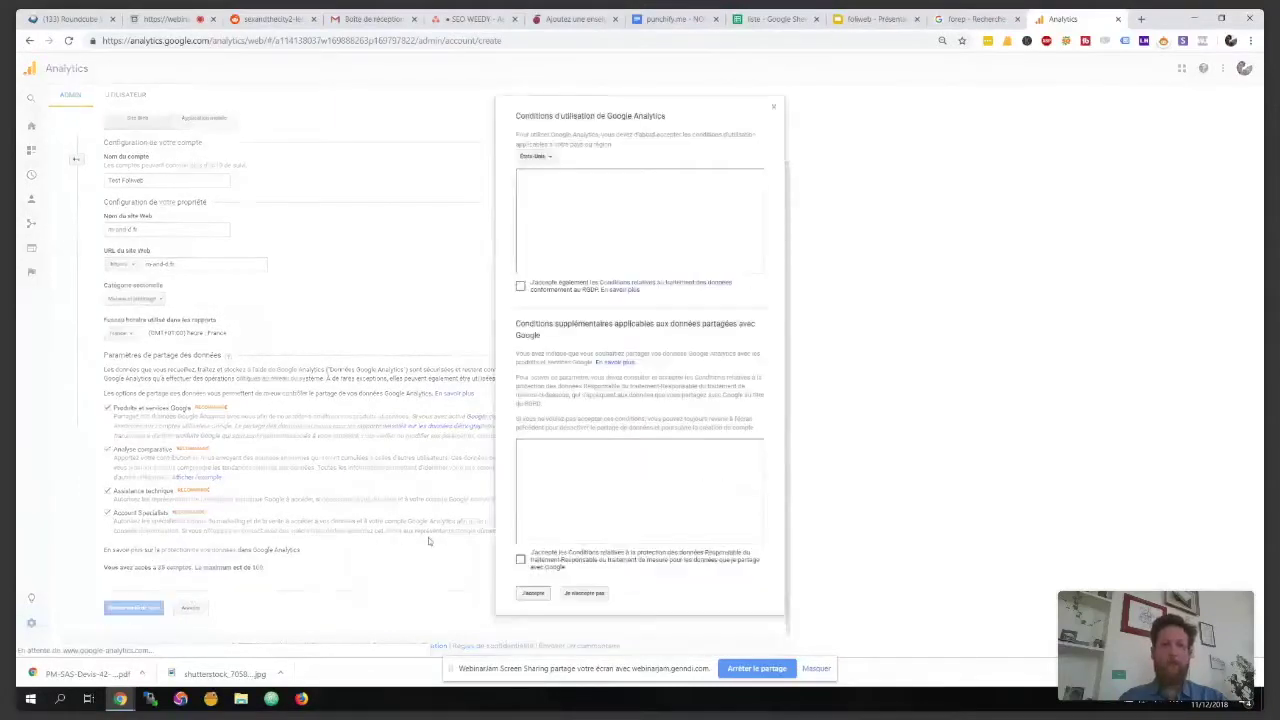
pyautogui.click(544, 158)
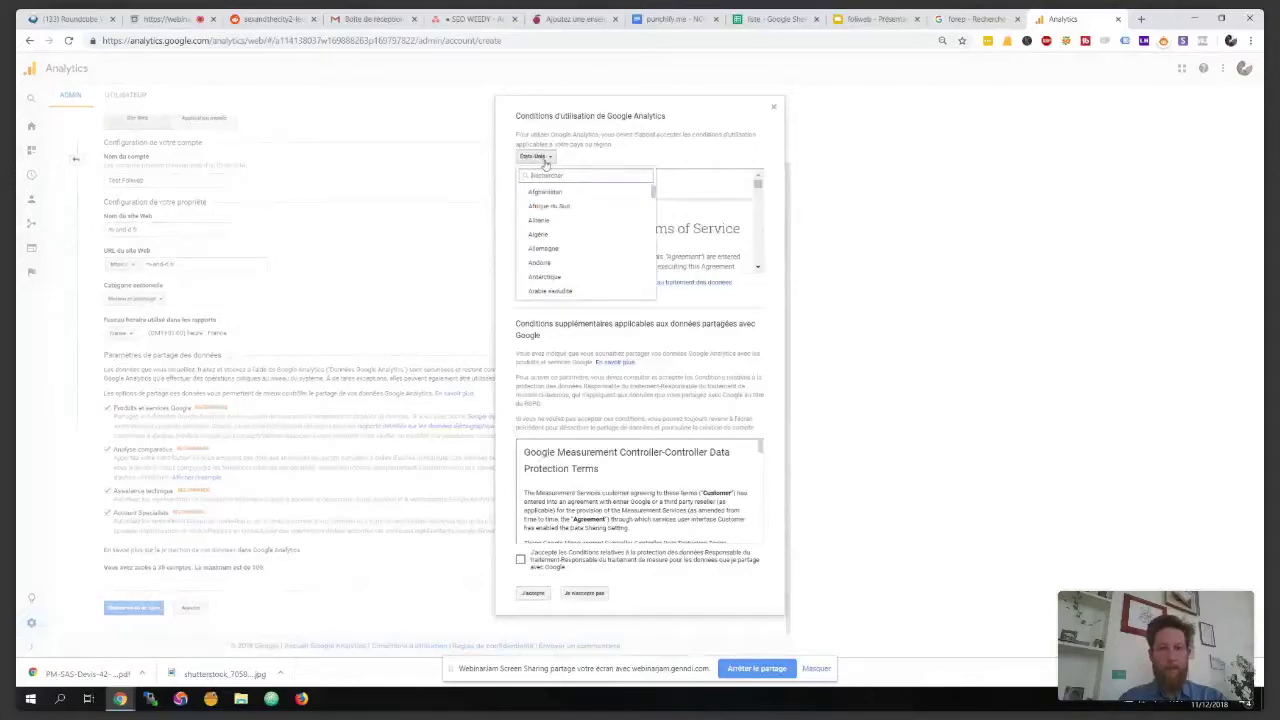
pyautogui.write('fra')
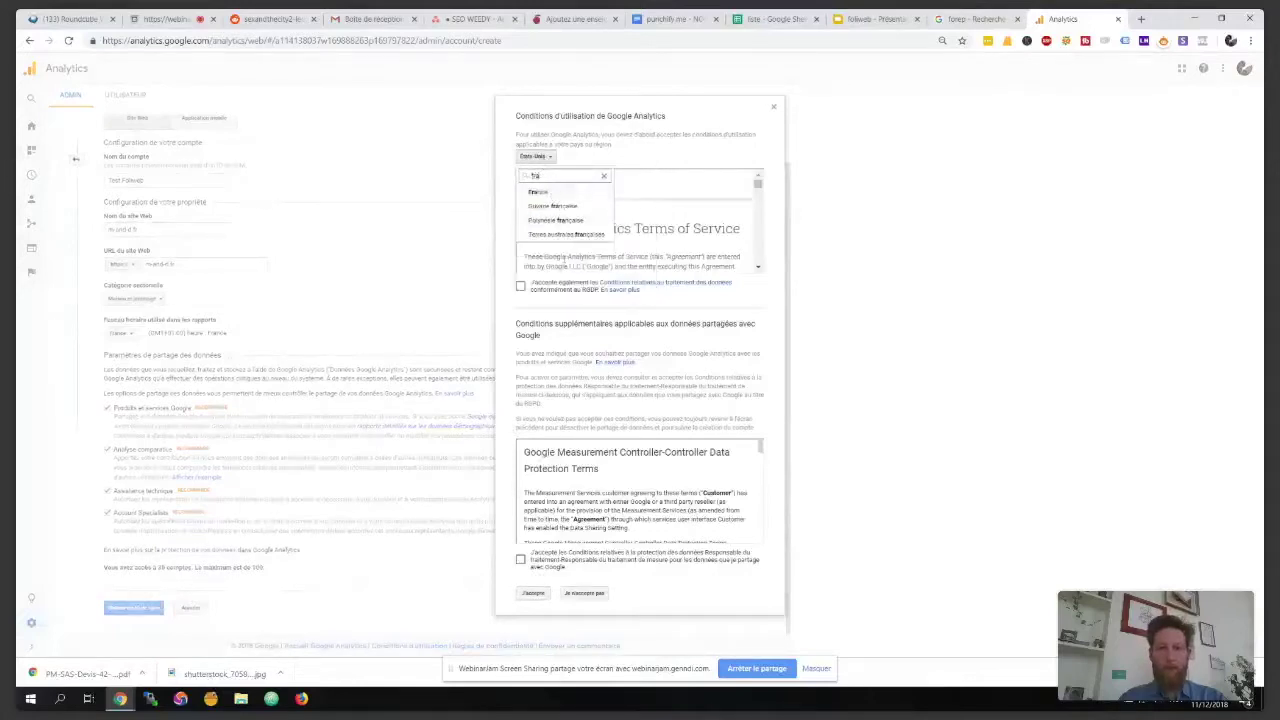
pyautogui.click(540, 192)
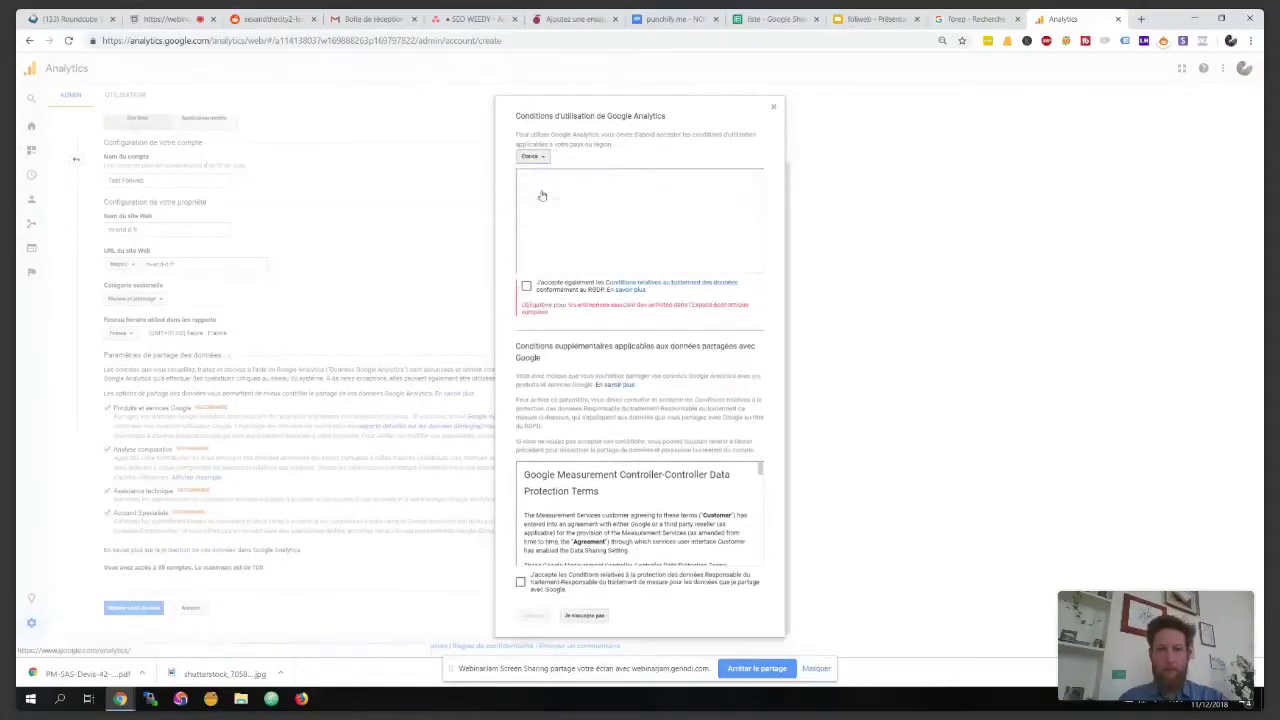
# Agree to the data processing terms and the controller data protection terms, and accept the terms of service.
pyautogui.click(521, 285)
pyautogui.click(521, 560)
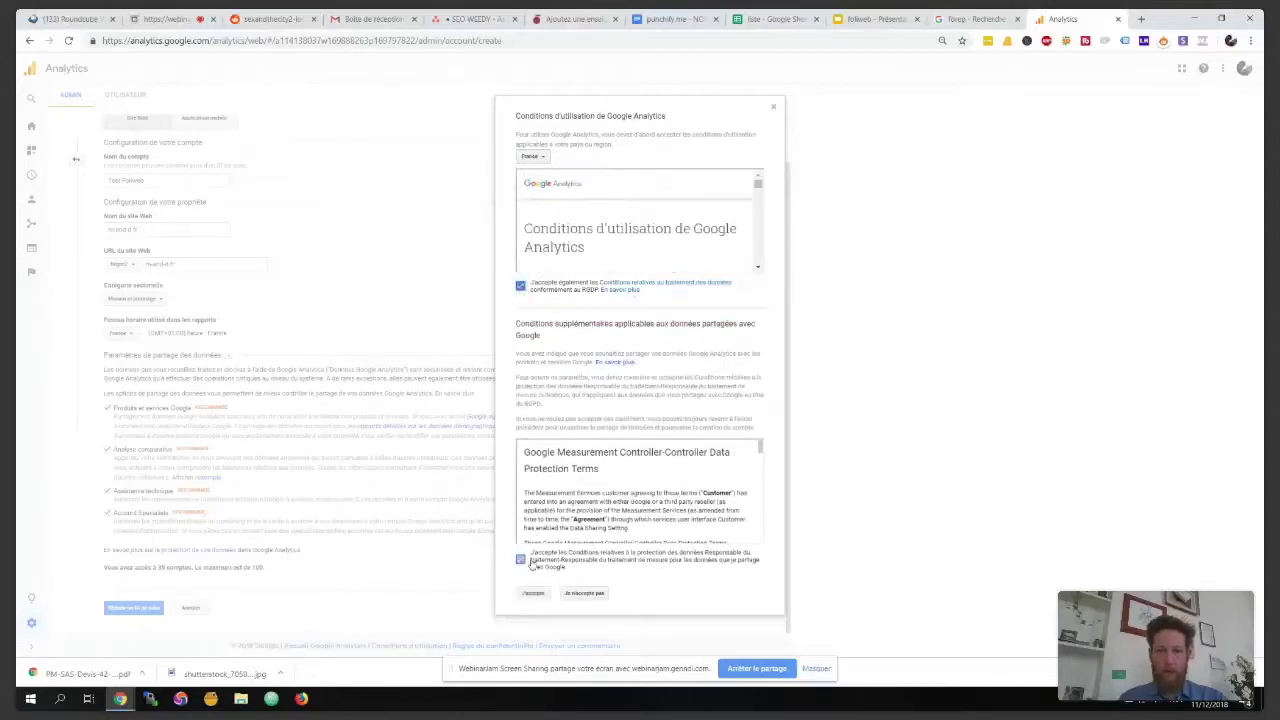
pyautogui.click(533, 594)
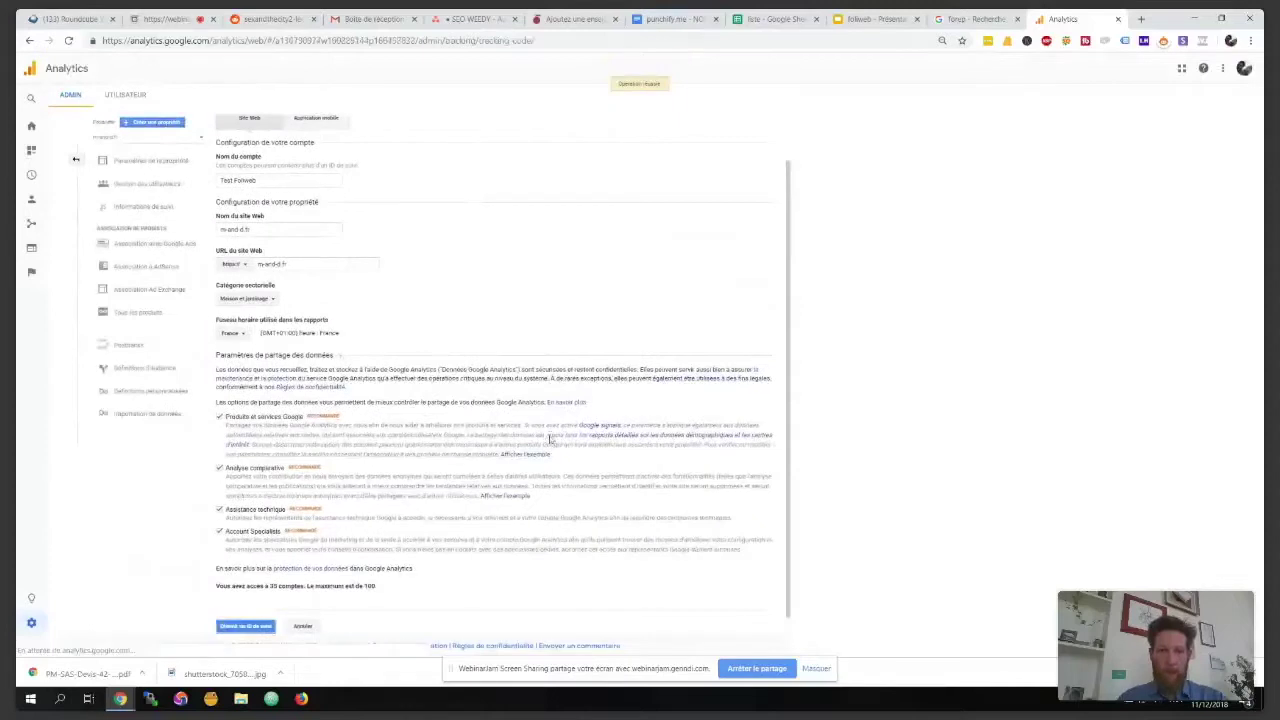
# View the new property's tracking code page, and list the Test Foliweb account's property and view in the account selector.
pyautogui.click(77, 161)
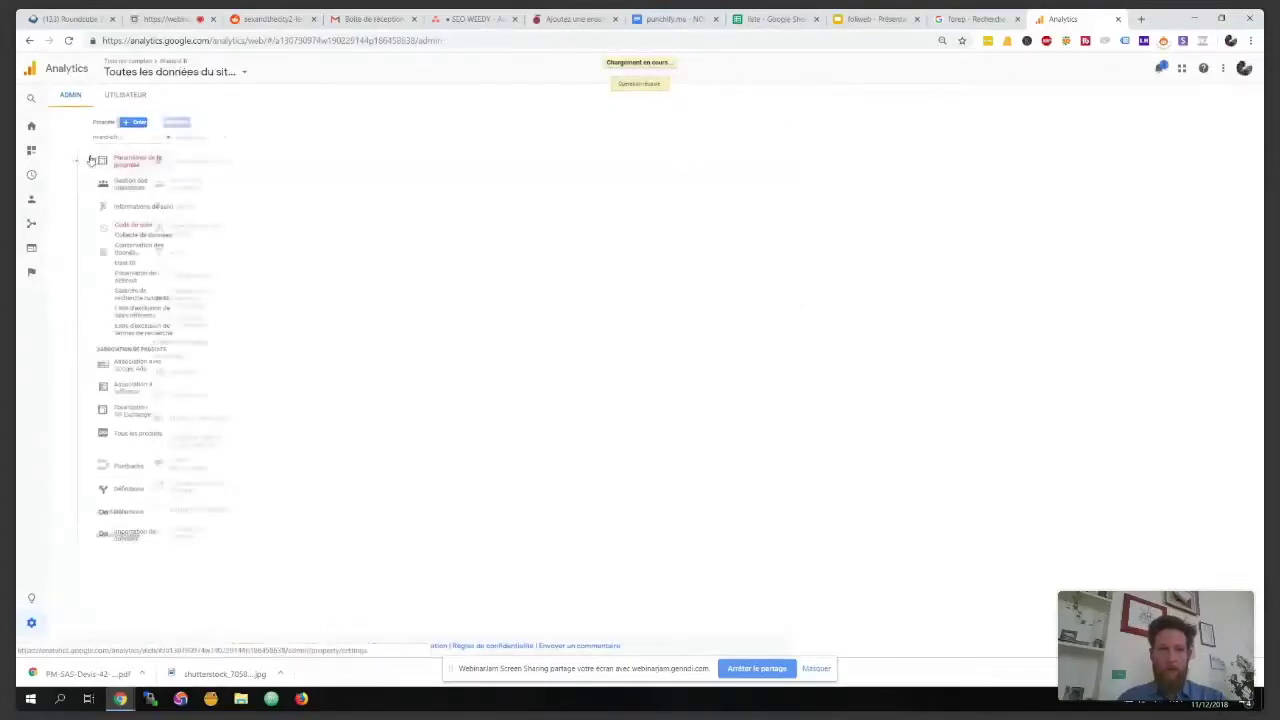
pyautogui.click(337, 221)
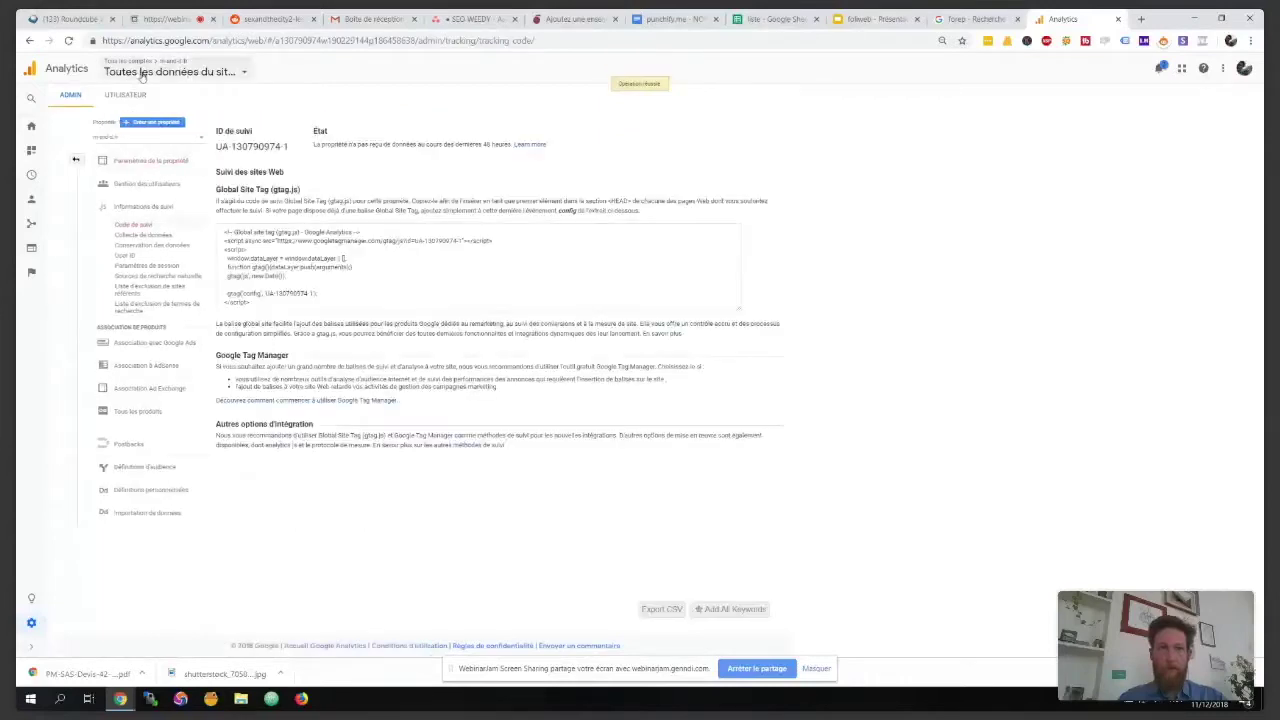
pyautogui.click(160, 72)
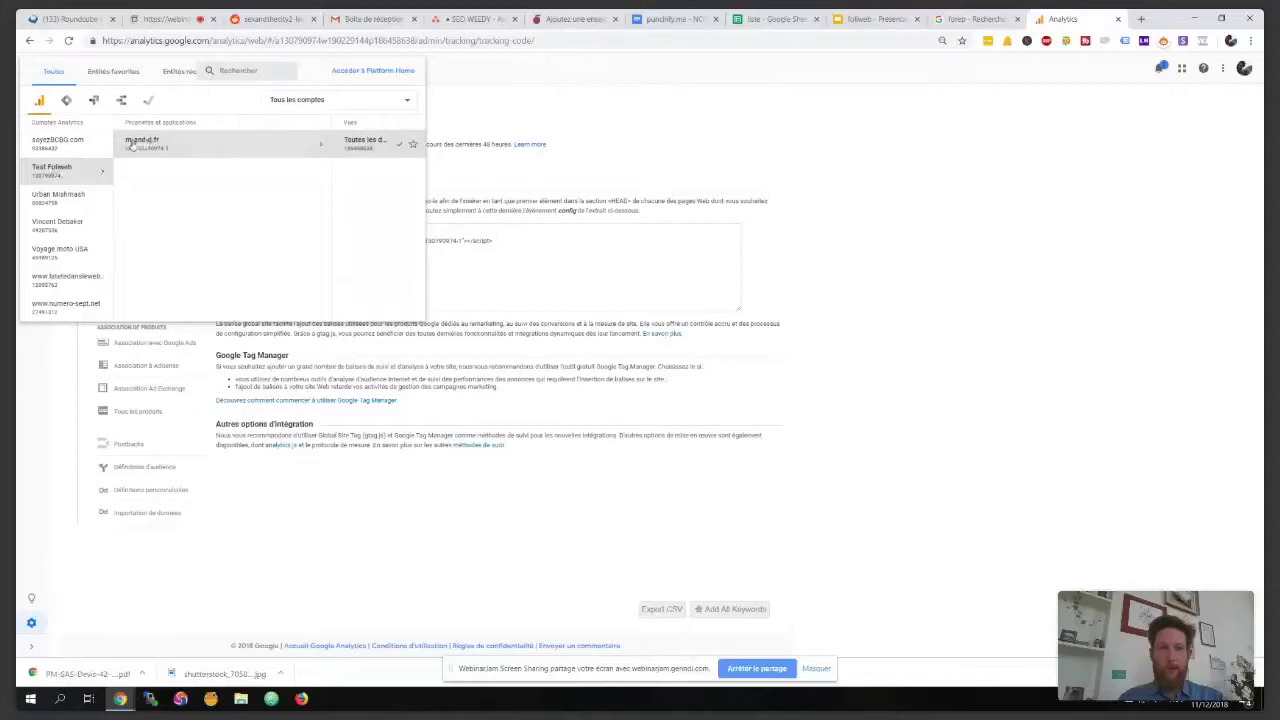
# Open the m-and-d.fr property's tracking code page in Google Analytics and copy the complete Global Site Tag (gtag.js) snippet.
pyautogui.click(260, 143)
pyautogui.click(170, 19)
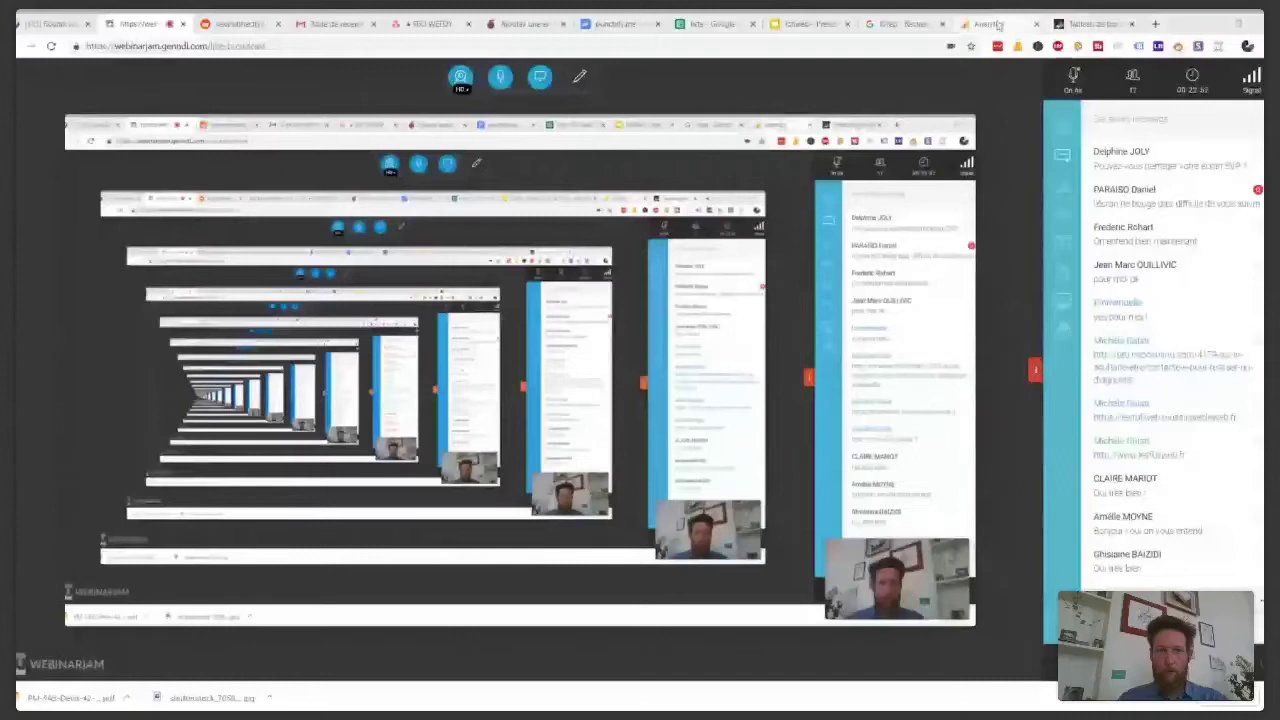
pyautogui.click(990, 24)
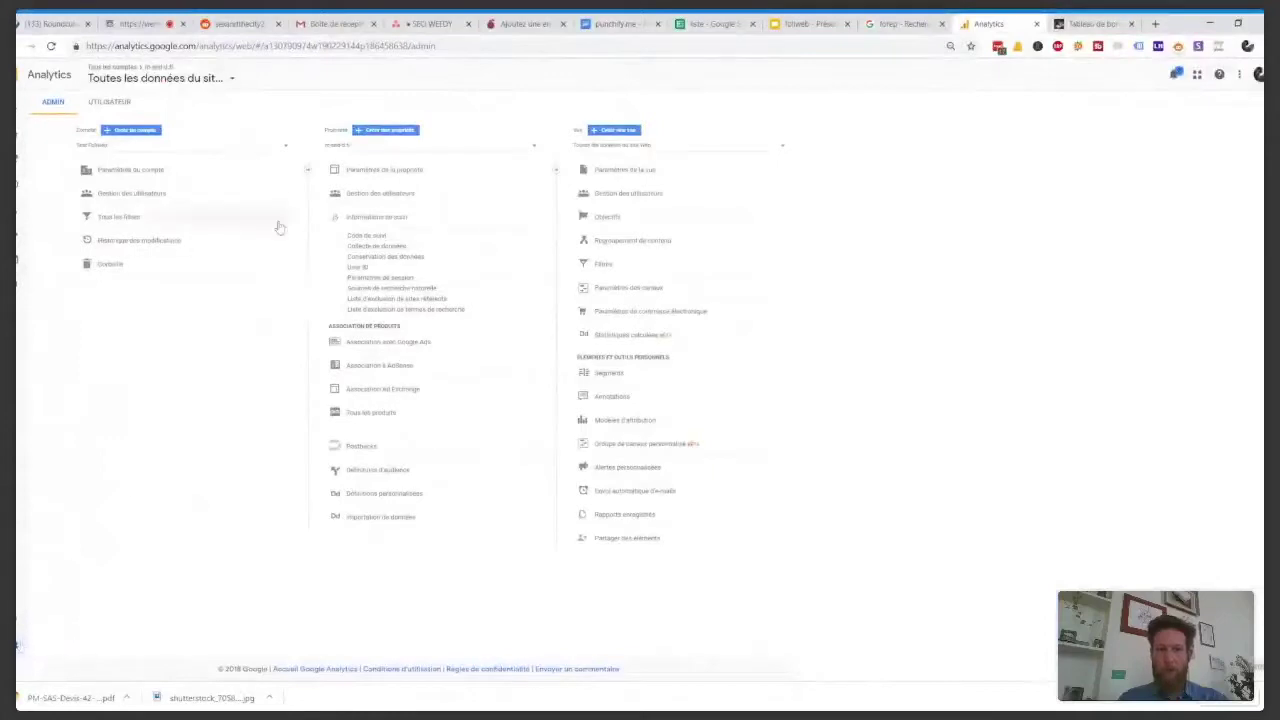
pyautogui.click(371, 237)
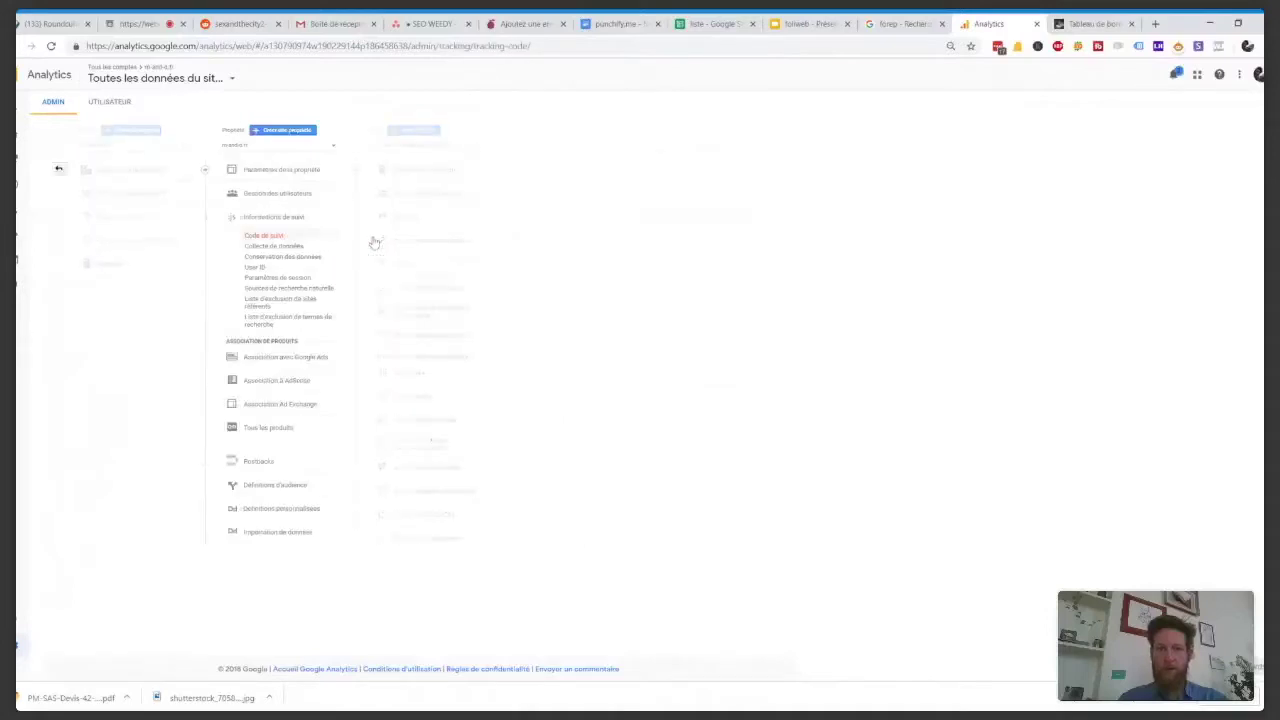
pyautogui.moveTo(282, 157); pyautogui.dragTo(205, 158)
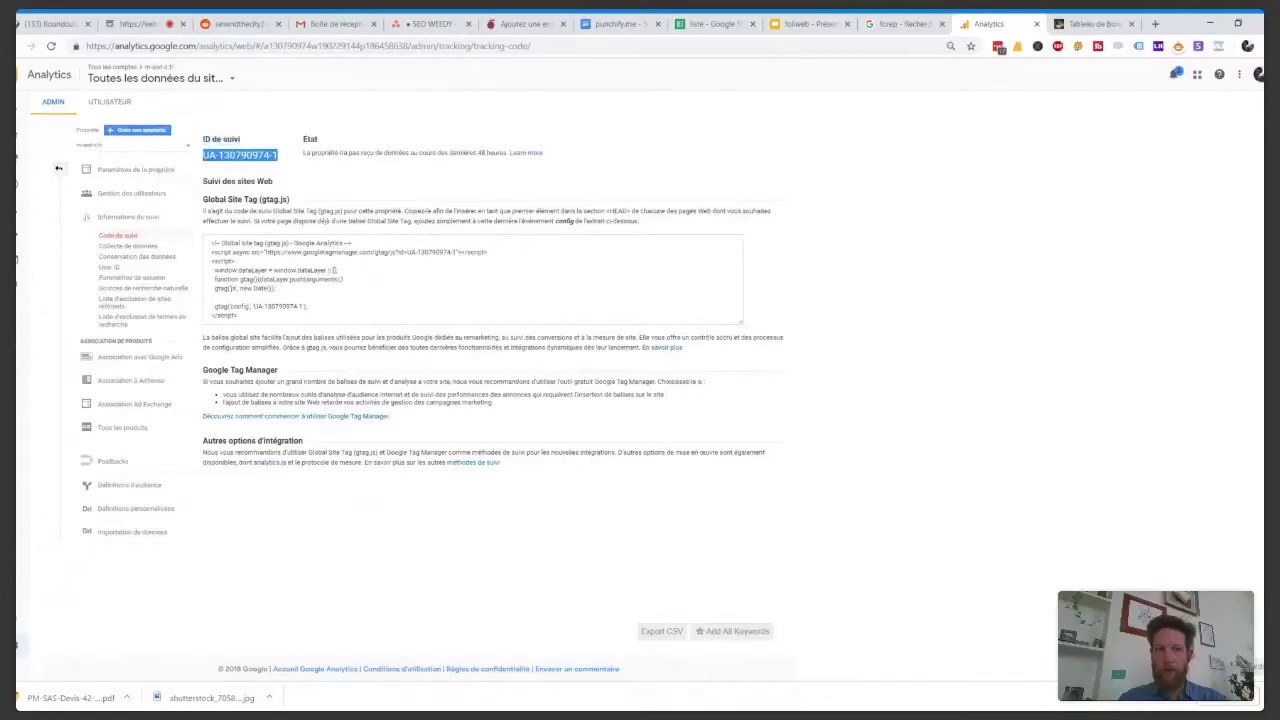
pyautogui.moveTo(240, 317); pyautogui.dragTo(211, 242)
pyautogui.hotkey('ctrl', 'c')
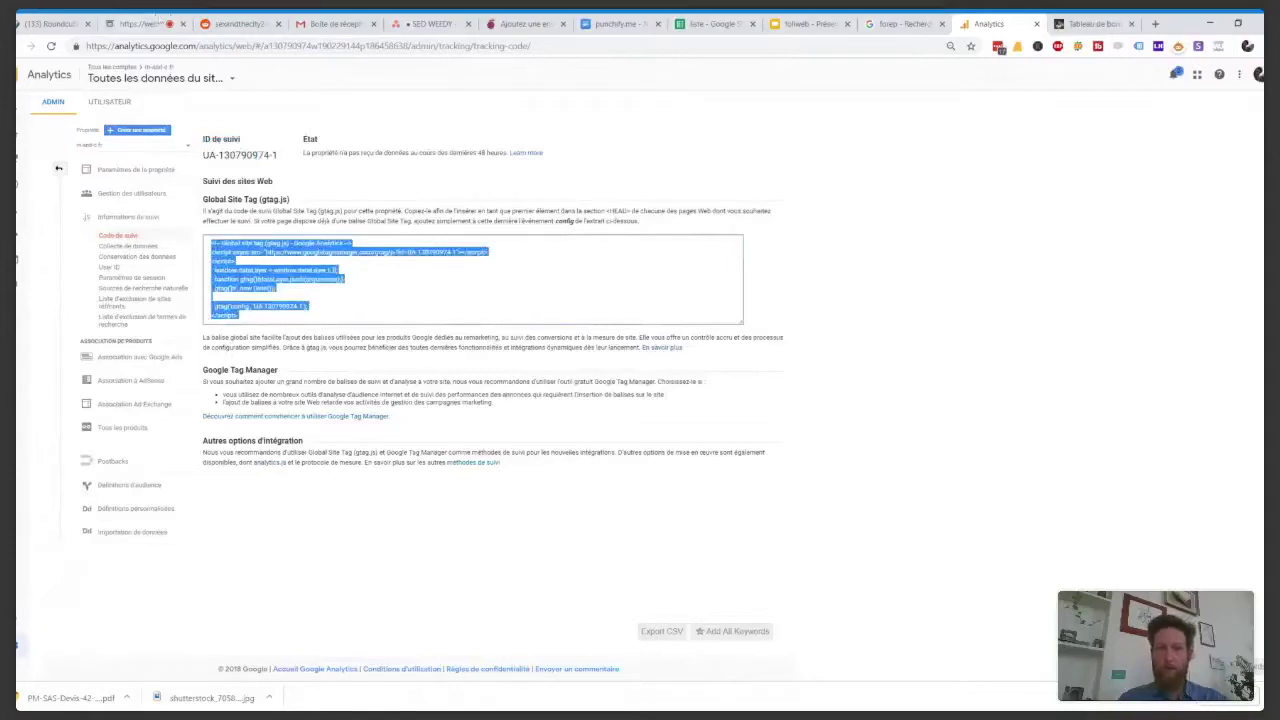
# Switch to the site's WordPress admin and open the Boston Child theme's header.php in the theme editor.
pyautogui.hotkey('ctrl', '2')
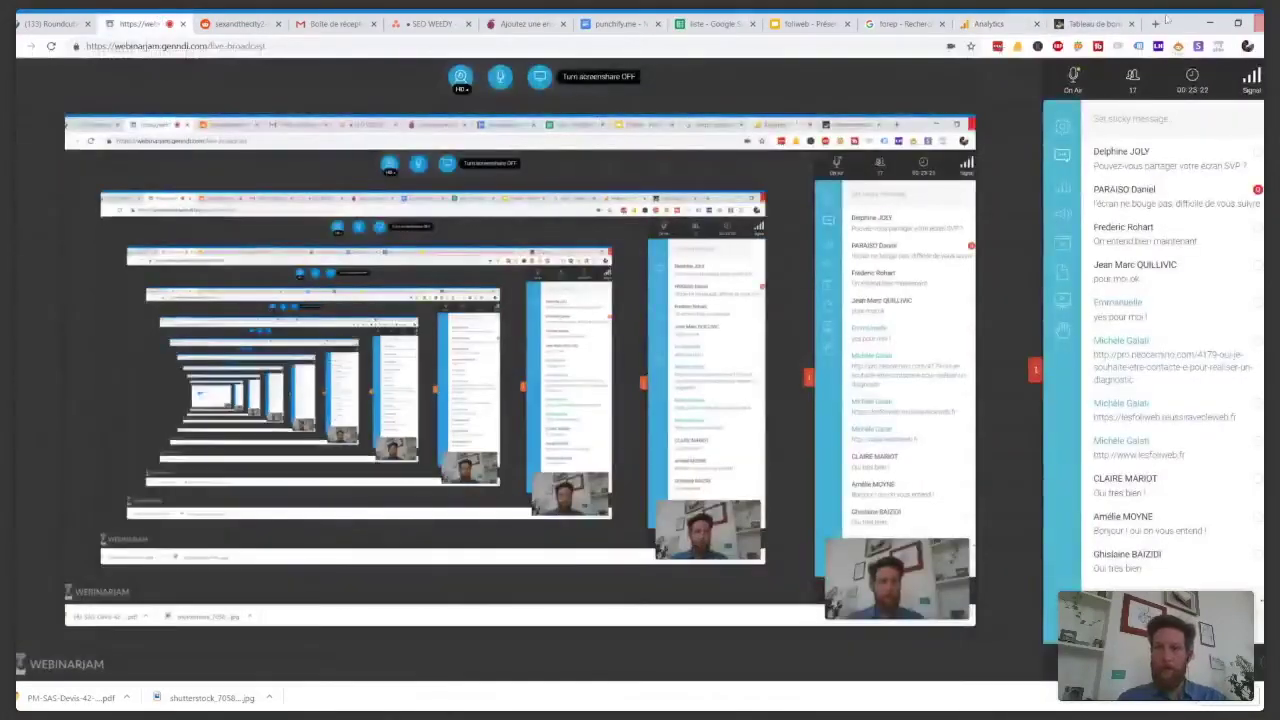
pyautogui.click(1095, 23)
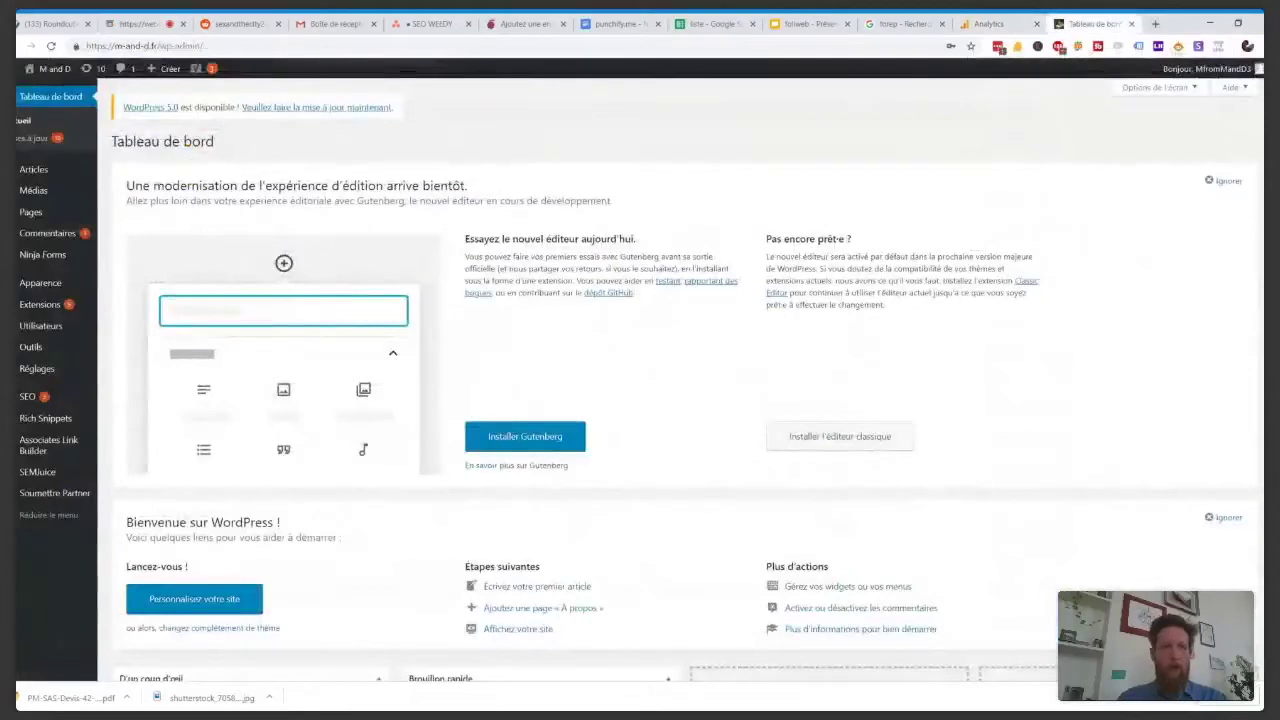
pyautogui.moveTo(62, 288)
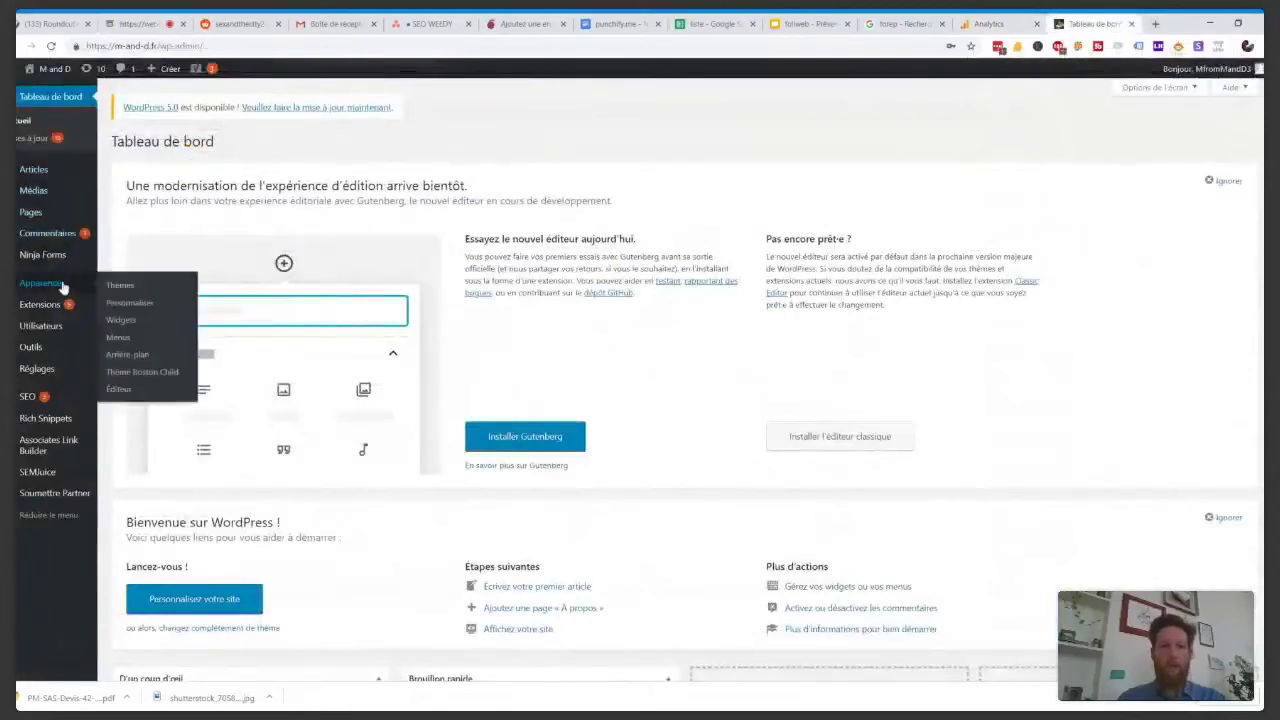
pyautogui.click(124, 392)
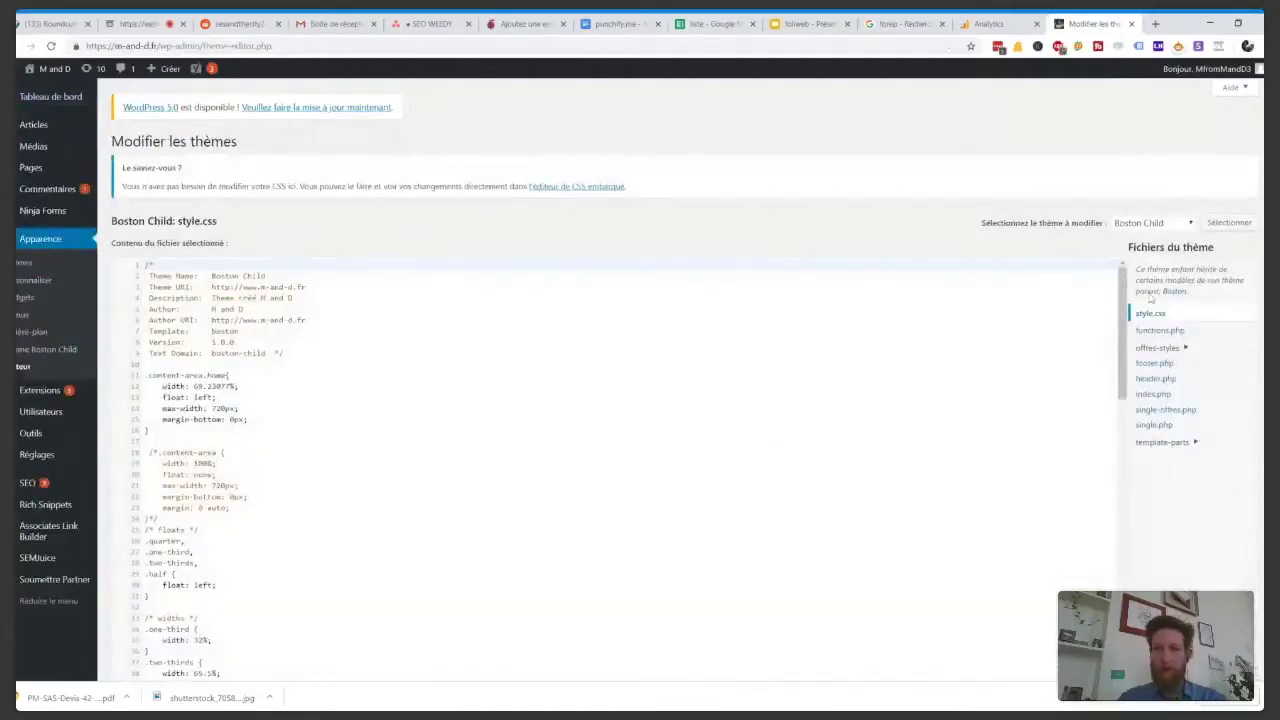
pyautogui.click(1155, 379)
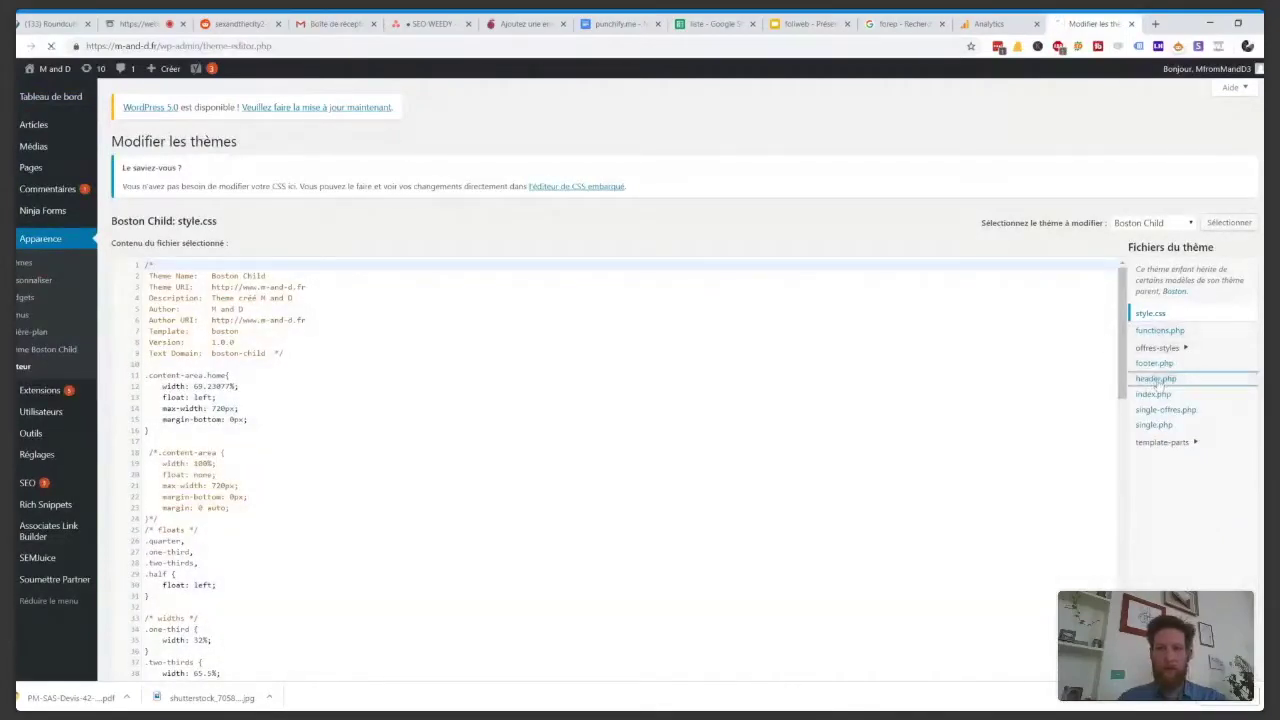
# Check the snippet's placement instruction in Analytics, paste the tag right after the opening <head> tag in header.php, and update the file.
pyautogui.hotkey('ctrl', 'shift', 'Tab')
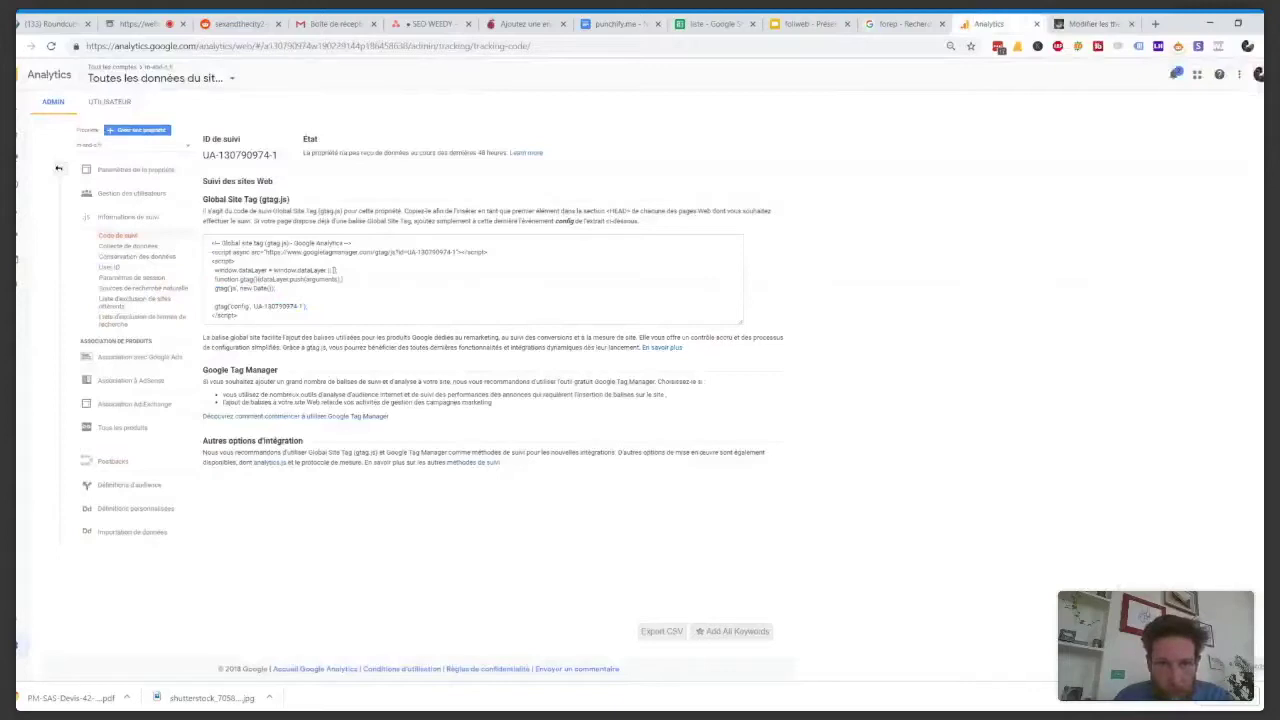
pyautogui.moveTo(605, 211); pyautogui.dragTo(656, 211)
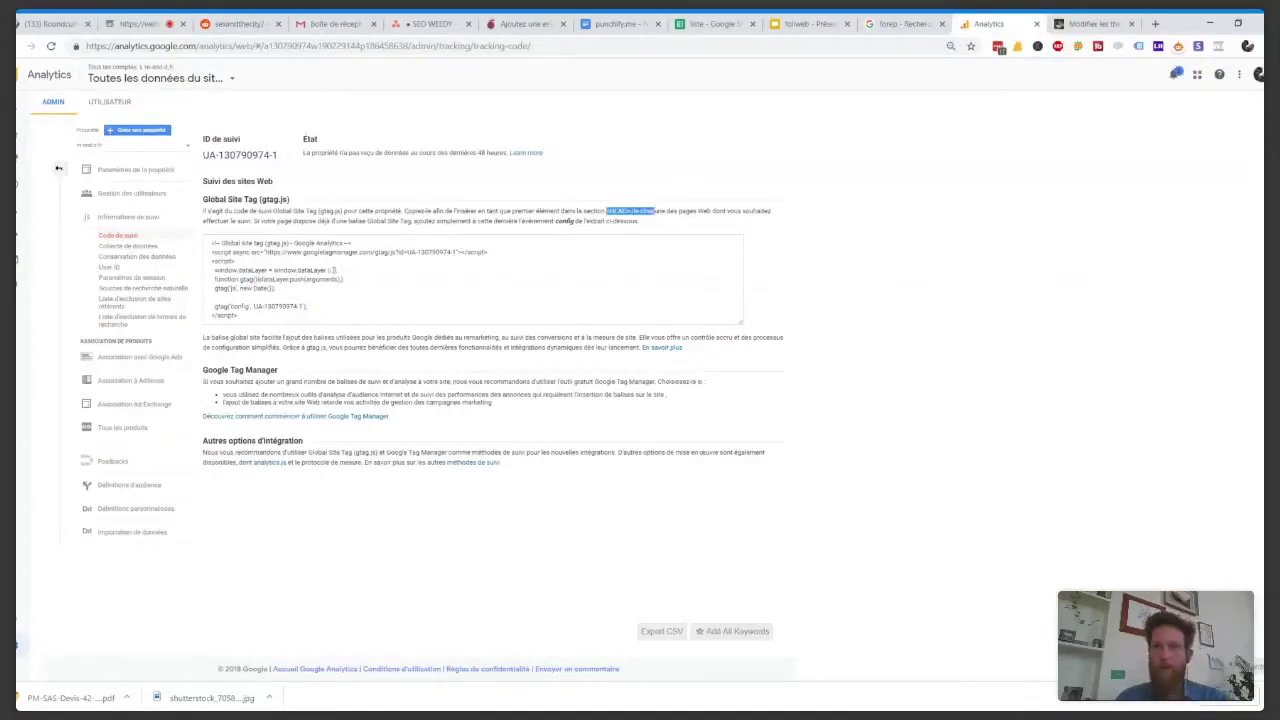
pyautogui.click(1095, 23)
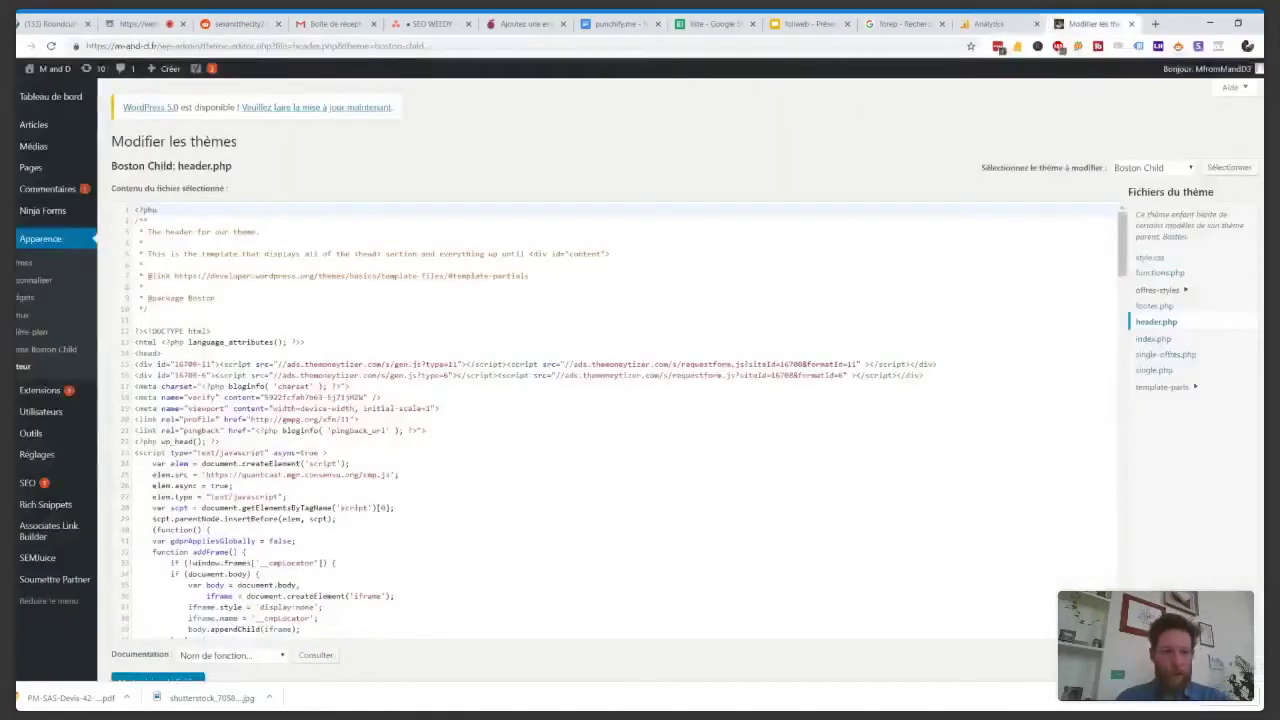
pyautogui.click(148, 353)
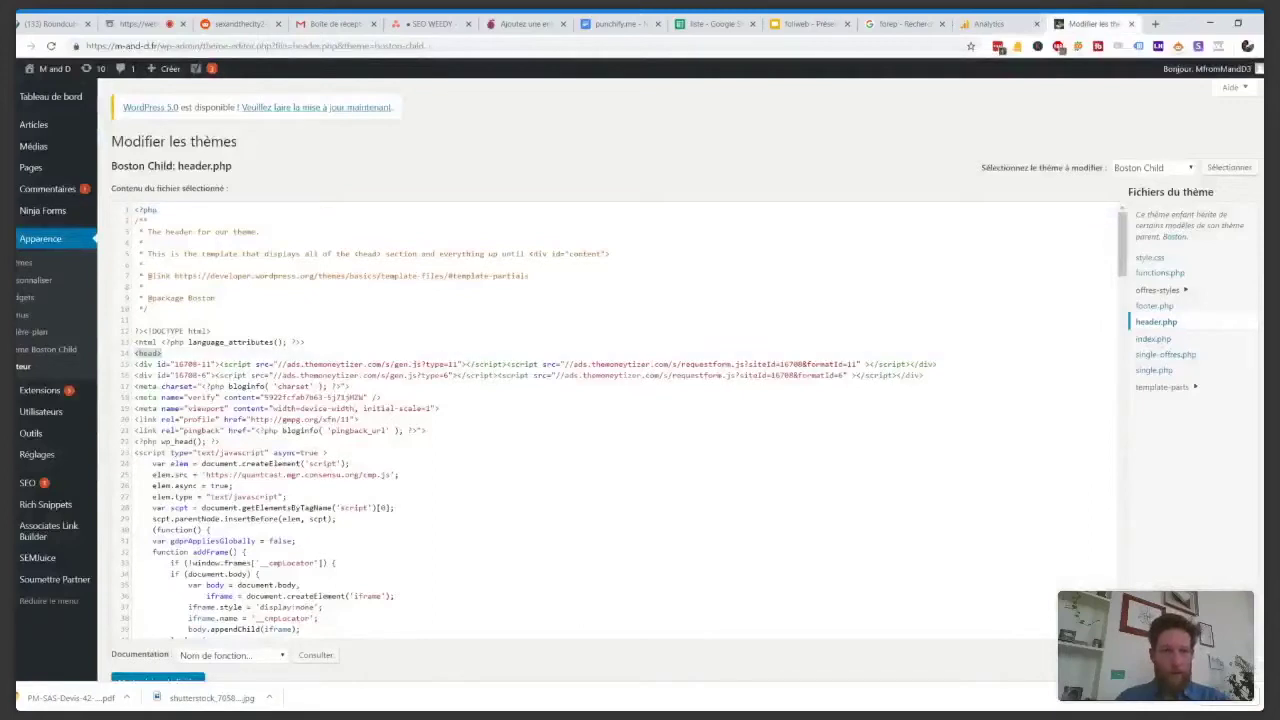
pyautogui.press('Return')
pyautogui.hotkey('ctrl', 'v')
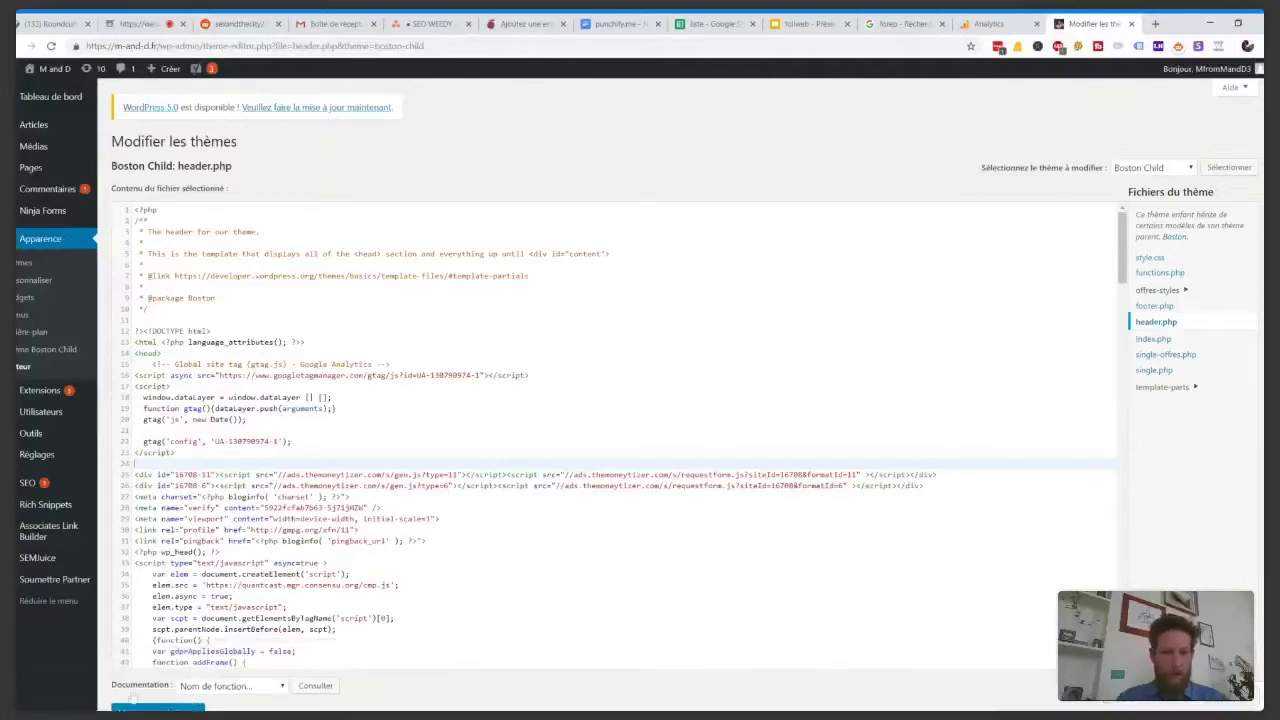
pyautogui.scroll(-1, 152, 708)
pyautogui.click(157, 698)
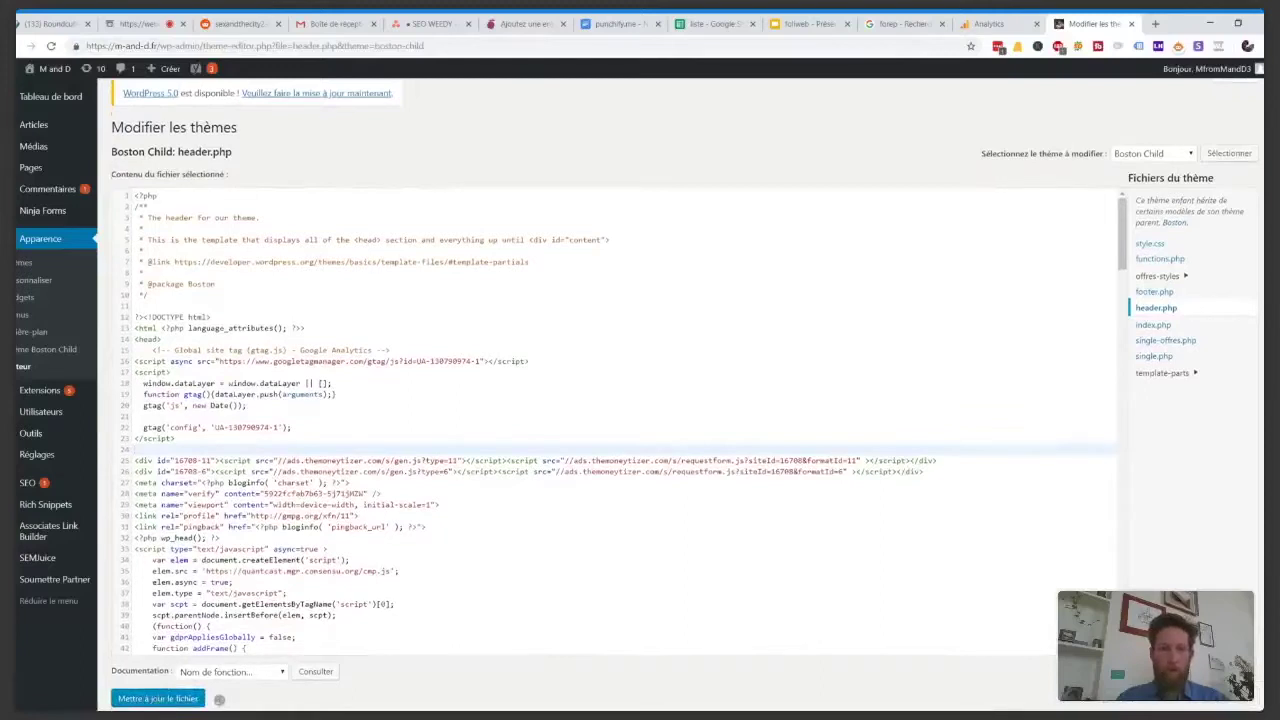
# Review the tracking ID, visit the m-and-d.fr home page, and recheck the property's status on the Analytics tracking code page.
pyautogui.click(1003, 24)
pyautogui.moveTo(218, 155); pyautogui.dragTo(281, 156)
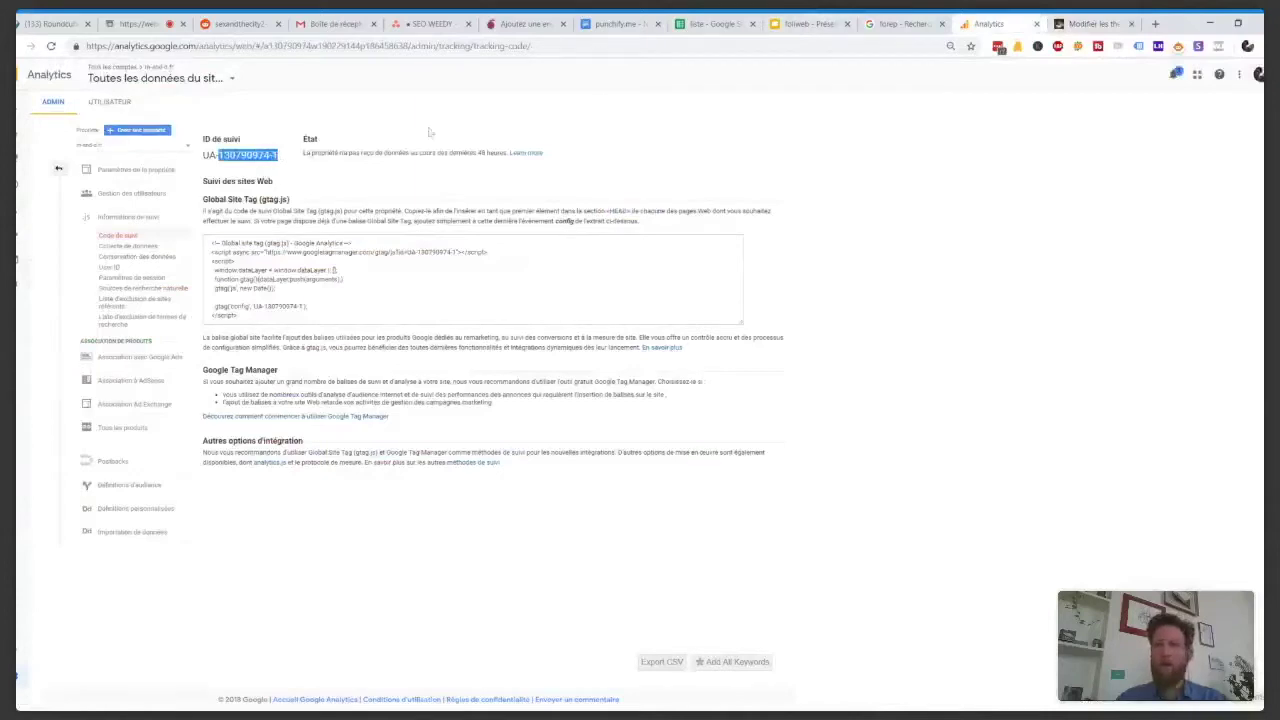
pyautogui.click(1094, 22)
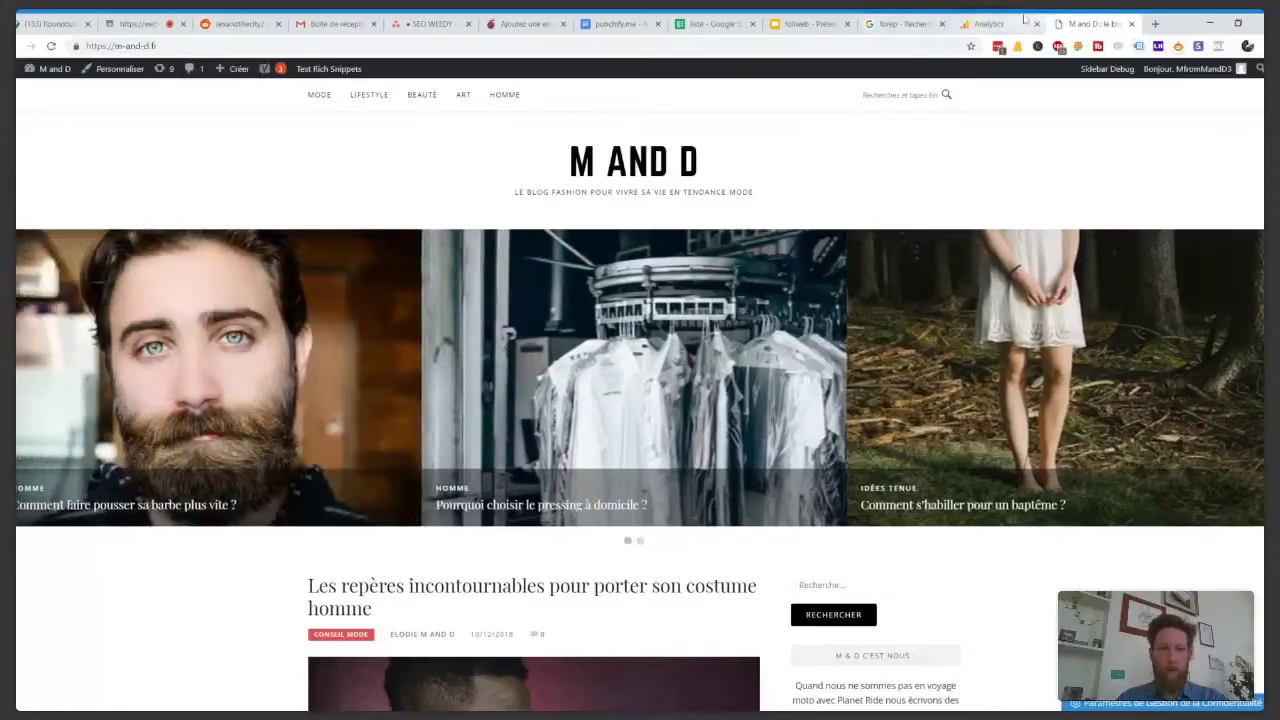
pyautogui.click(1024, 20)
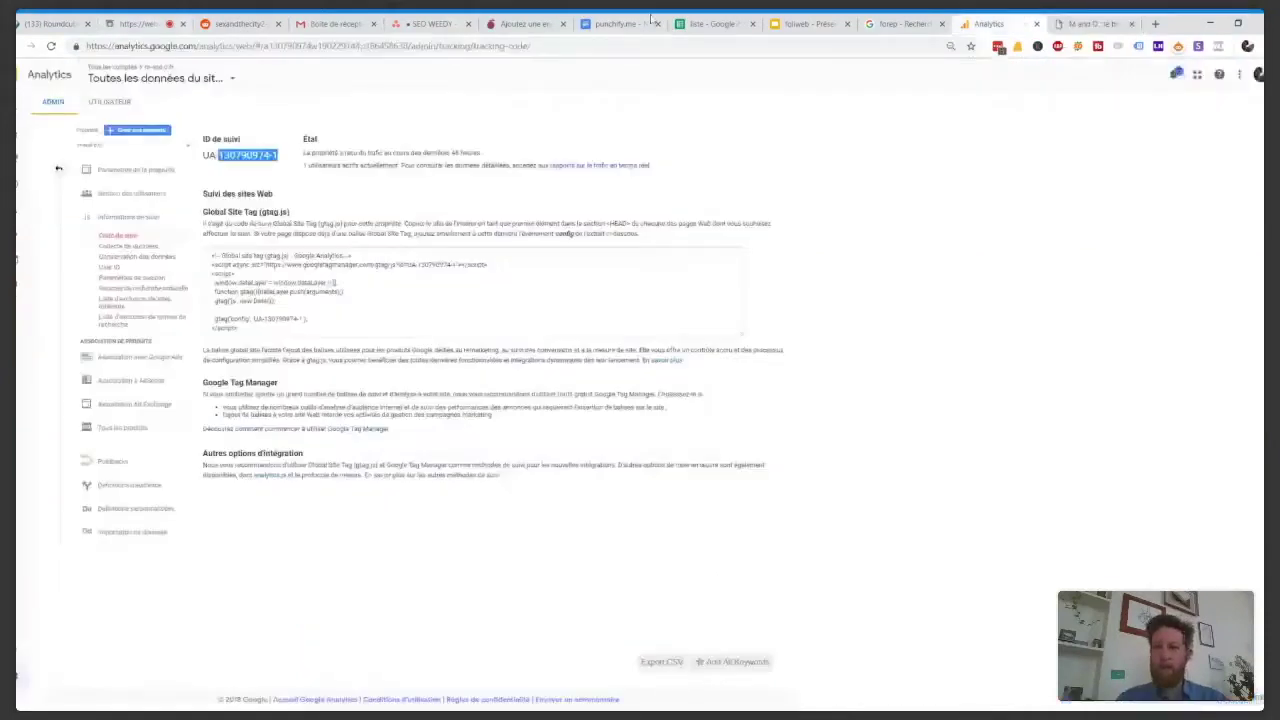
# Switch to the Google Analytics presentation in Google Slides and show the slide with the highlighted État box.
pyautogui.click(137, 23)
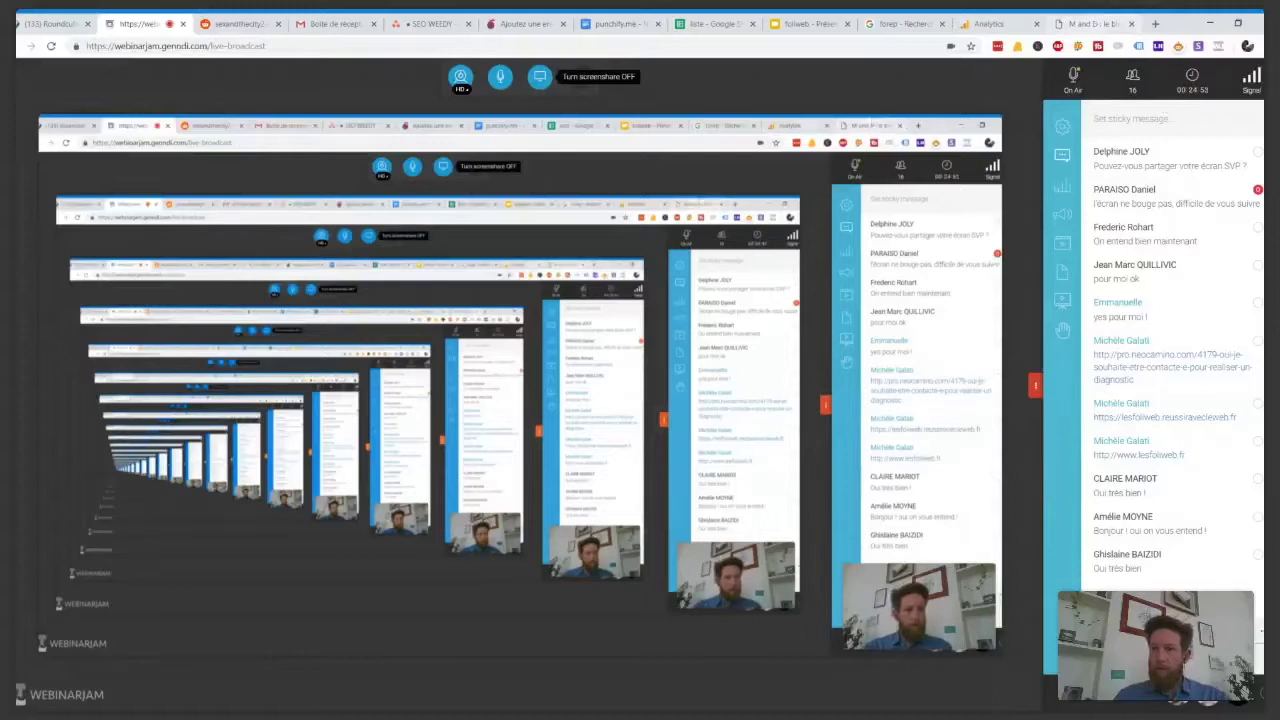
pyautogui.click(1090, 23)
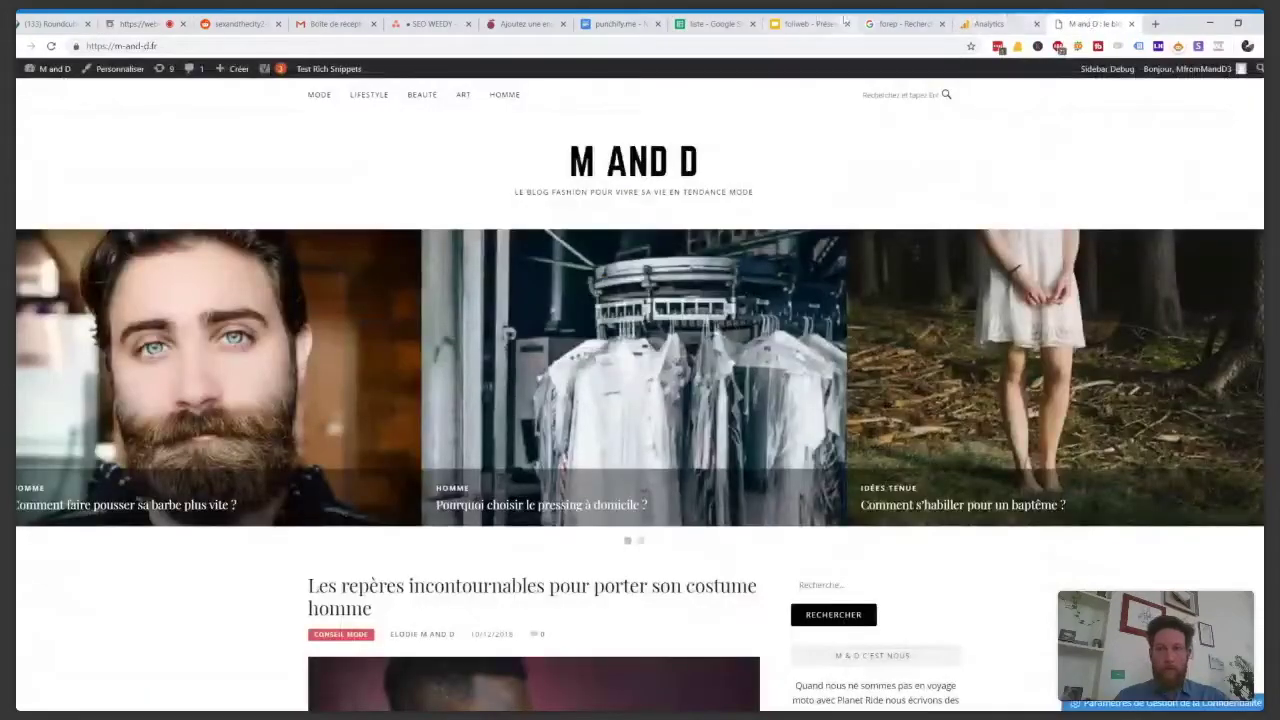
pyautogui.click(843, 21)
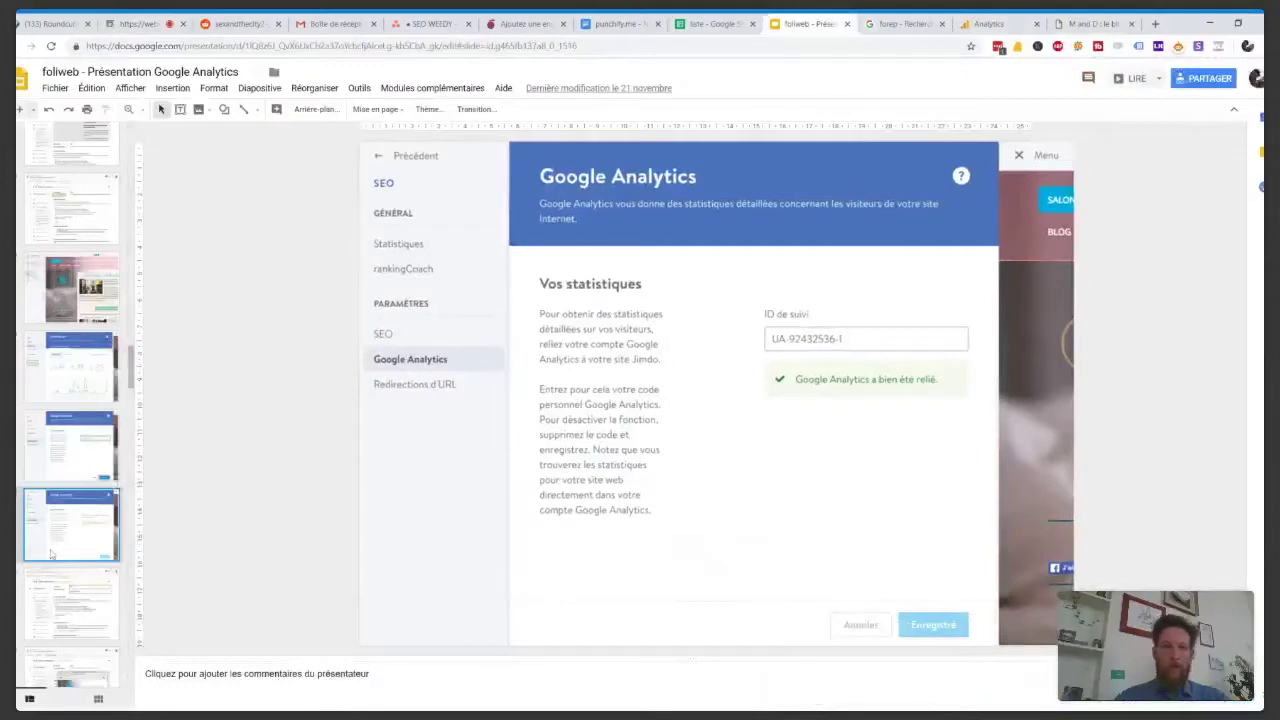
pyautogui.press('Down')
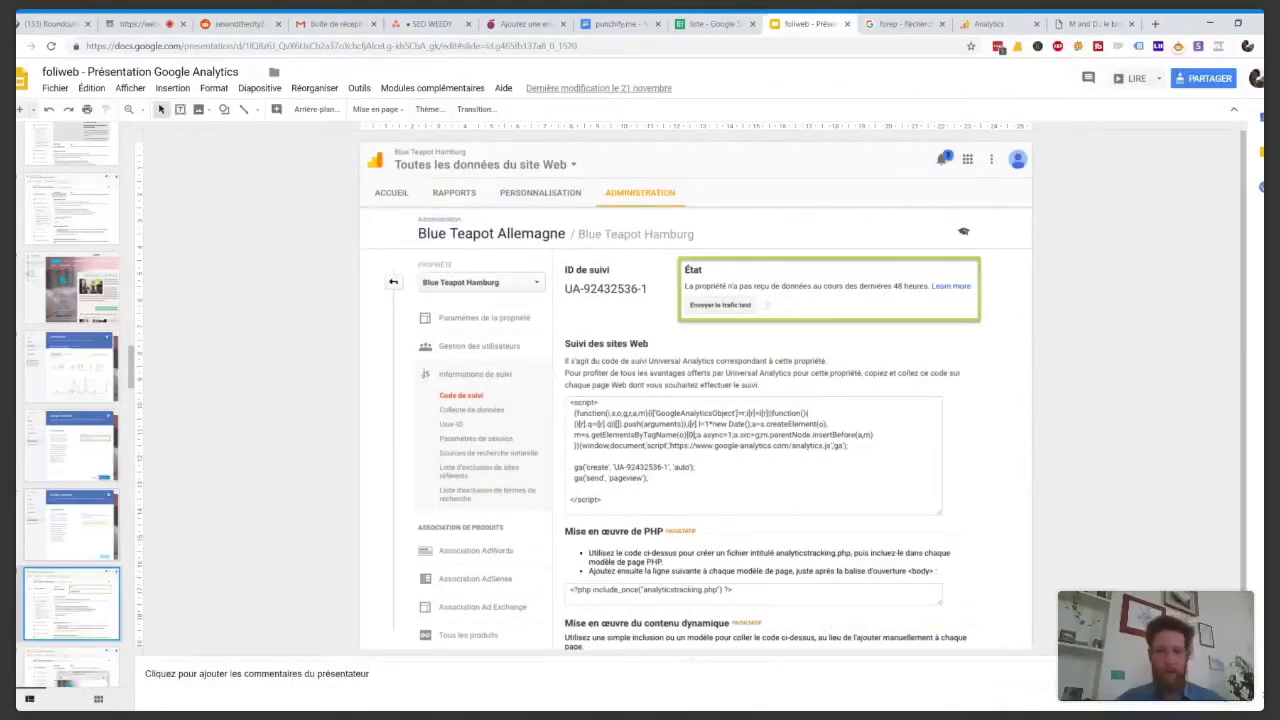
# View the Analytics real-time overview, visit the site's article "Comment faire pousser sa barbe plus vite ?", and recheck the active pages.
pyautogui.click(1005, 22)
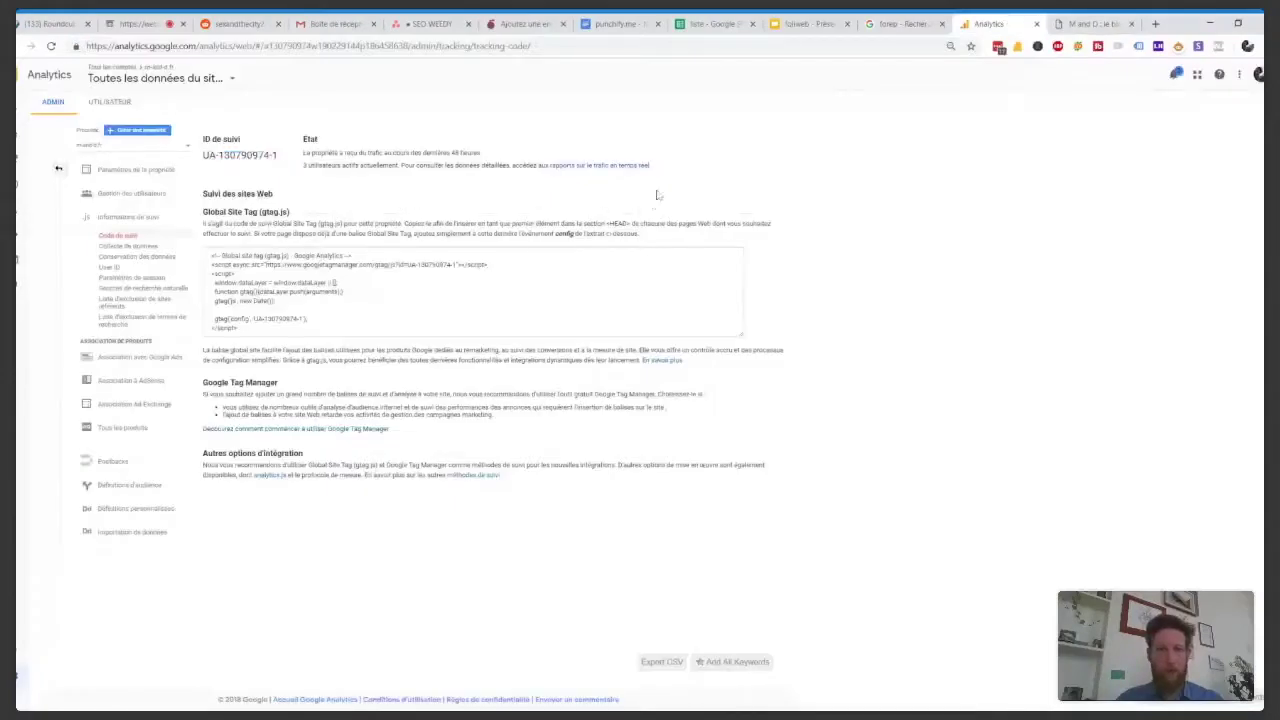
pyautogui.click(621, 169)
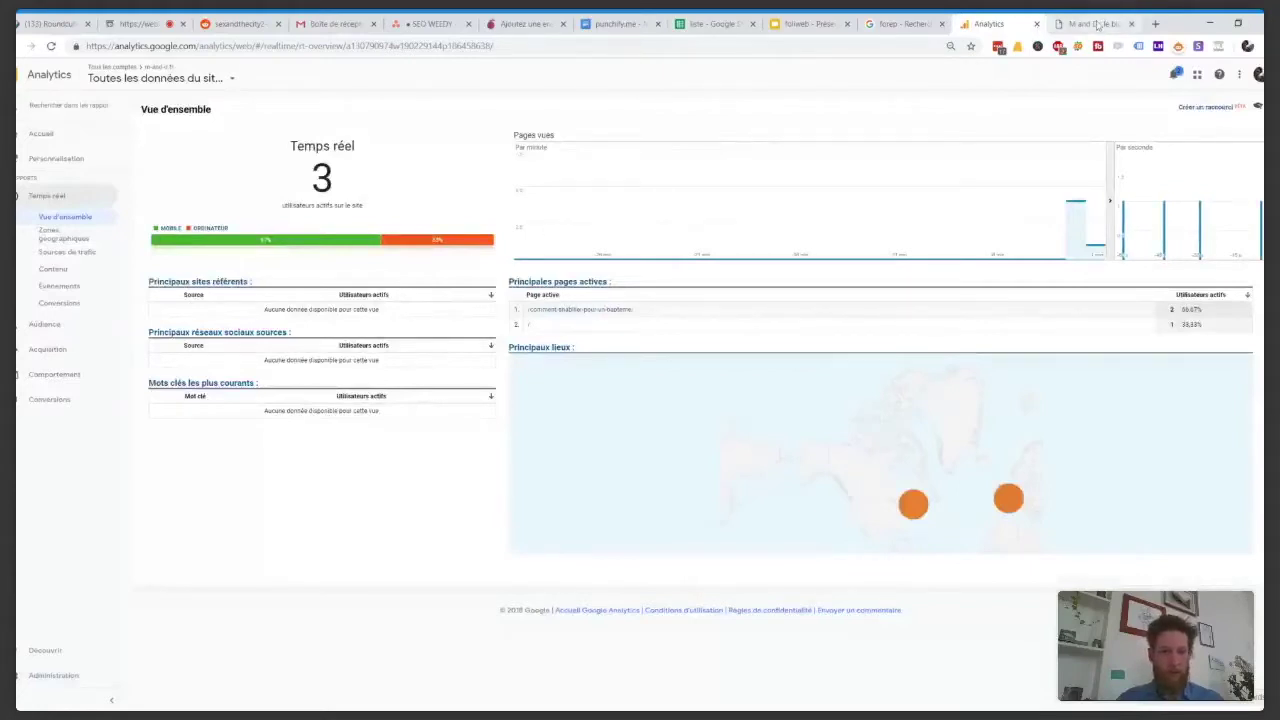
pyautogui.click(1097, 24)
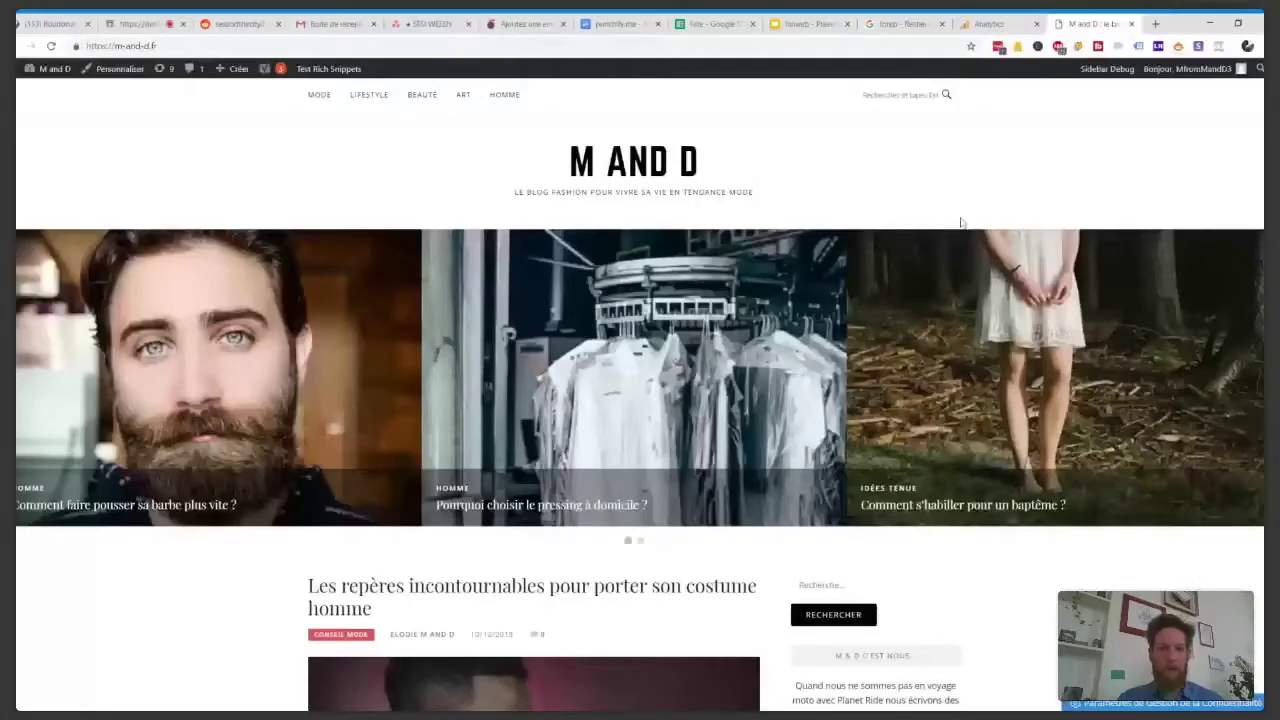
pyautogui.click(140, 505)
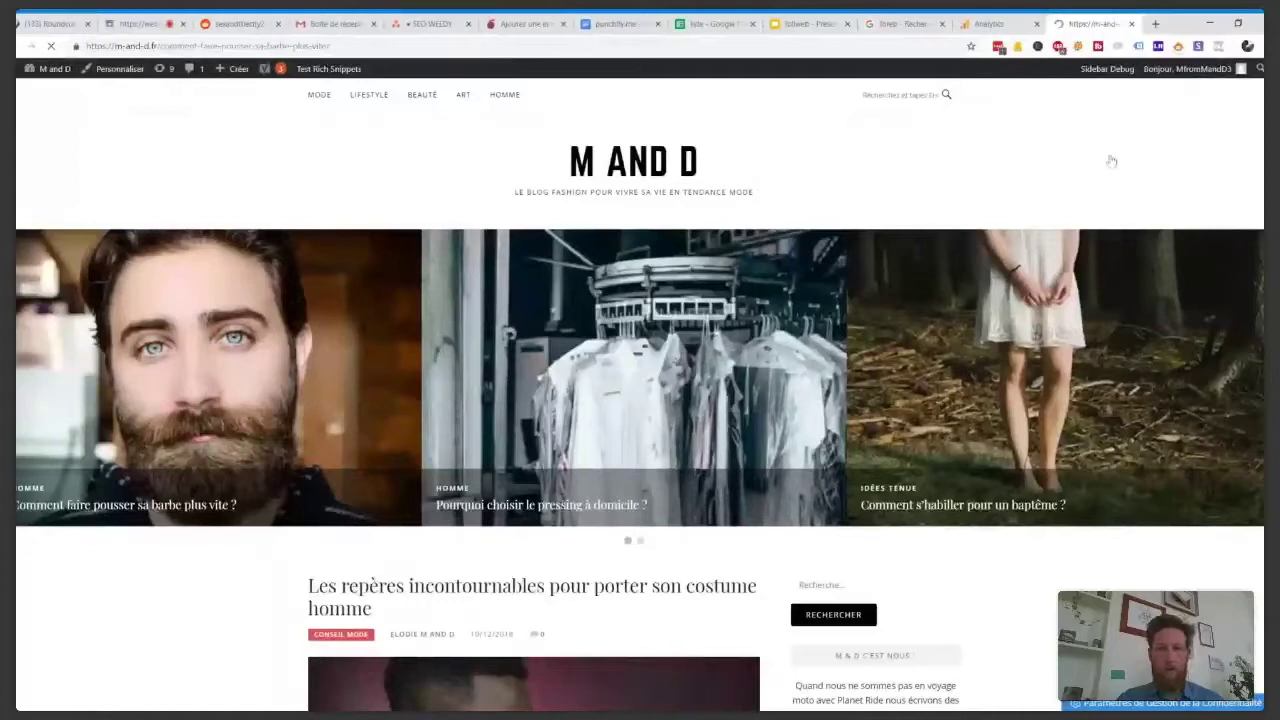
pyautogui.click(1010, 24)
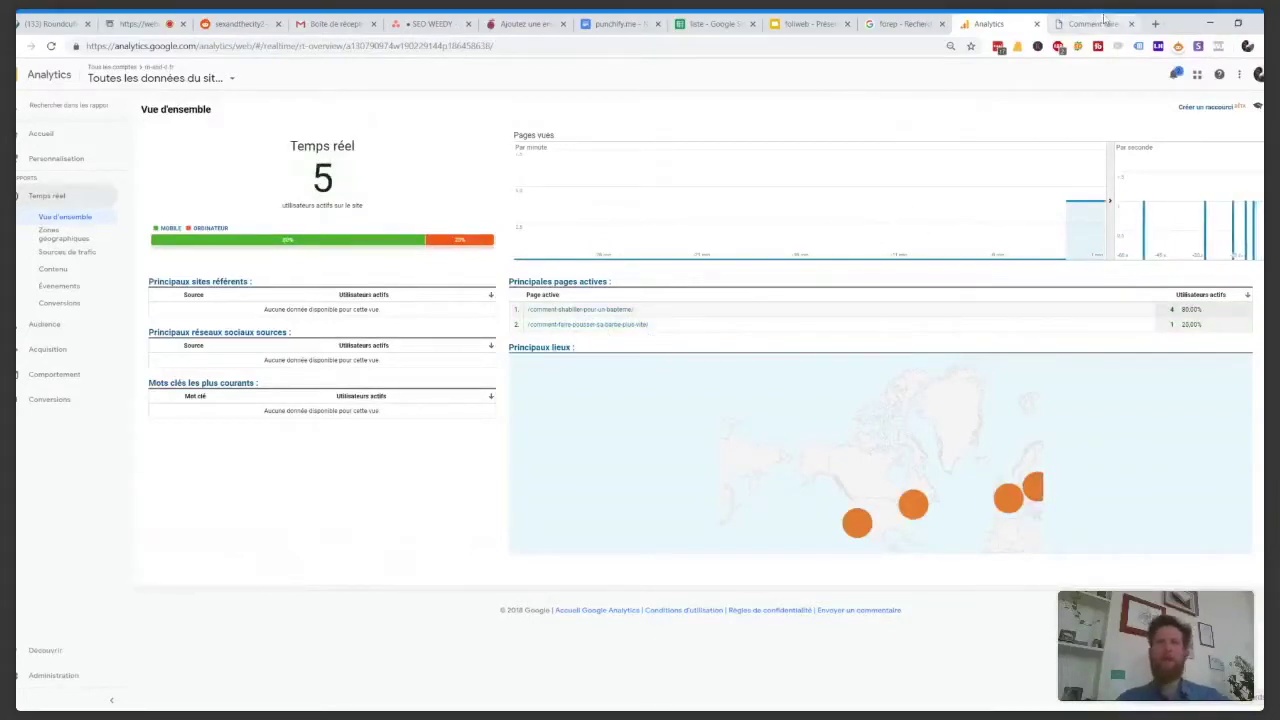
# Compare the property's tracking code page in Analytics with the slide about its status and test traffic.
pyautogui.click(1080, 22)
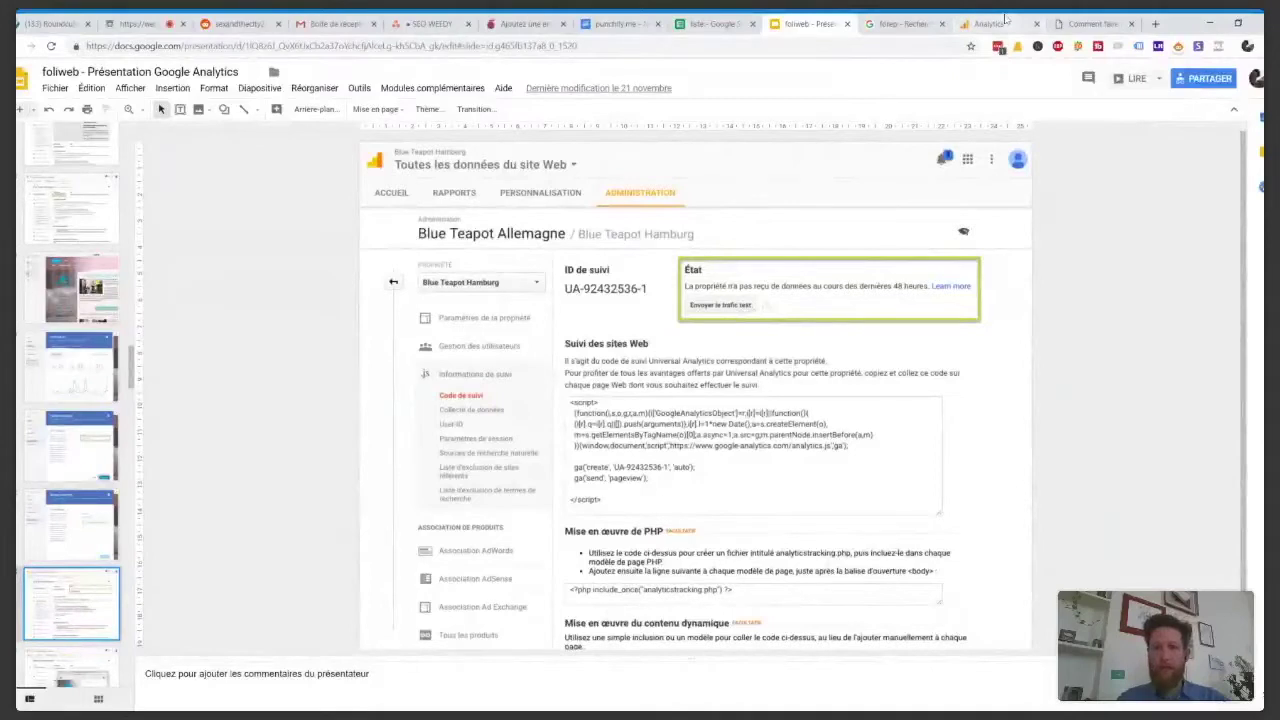
pyautogui.click(1005, 19)
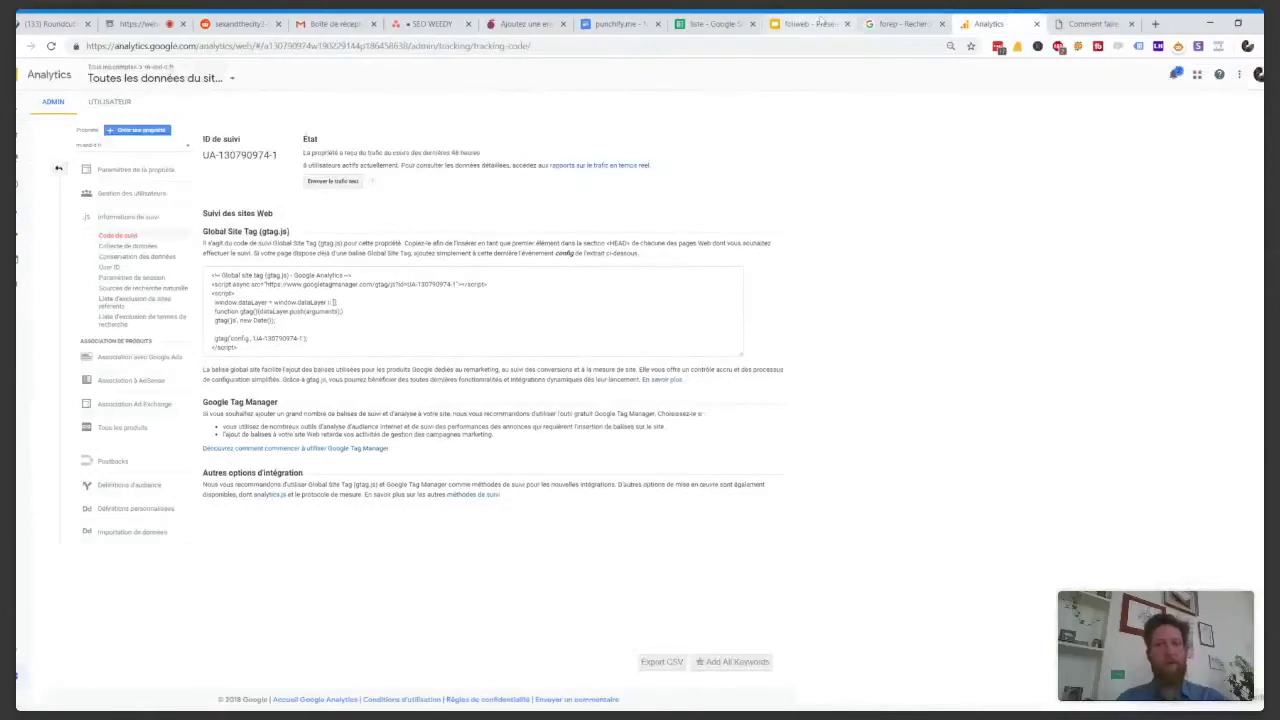
pyautogui.click(818, 22)
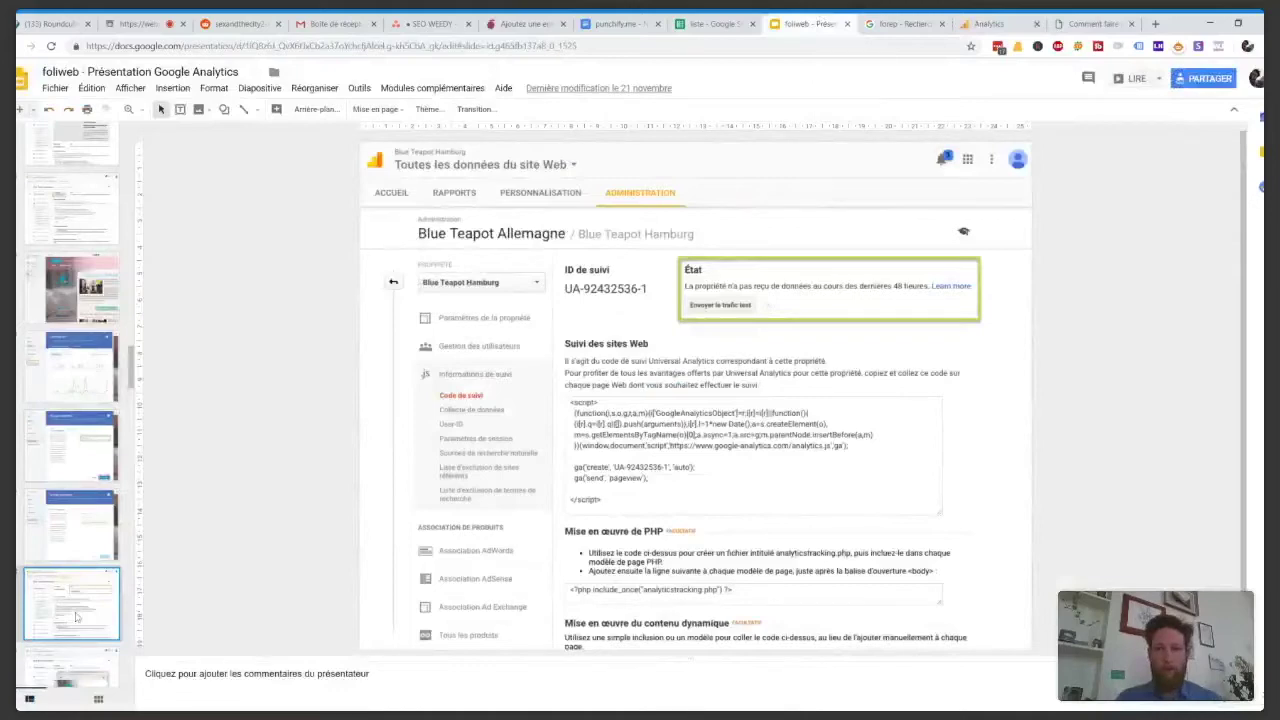
# Present the slides from the test traffic example through to "Créer une vue" in full screen, and restore the browser window.
pyautogui.press('Down')
pyautogui.hotkey('ctrl', 'F5')
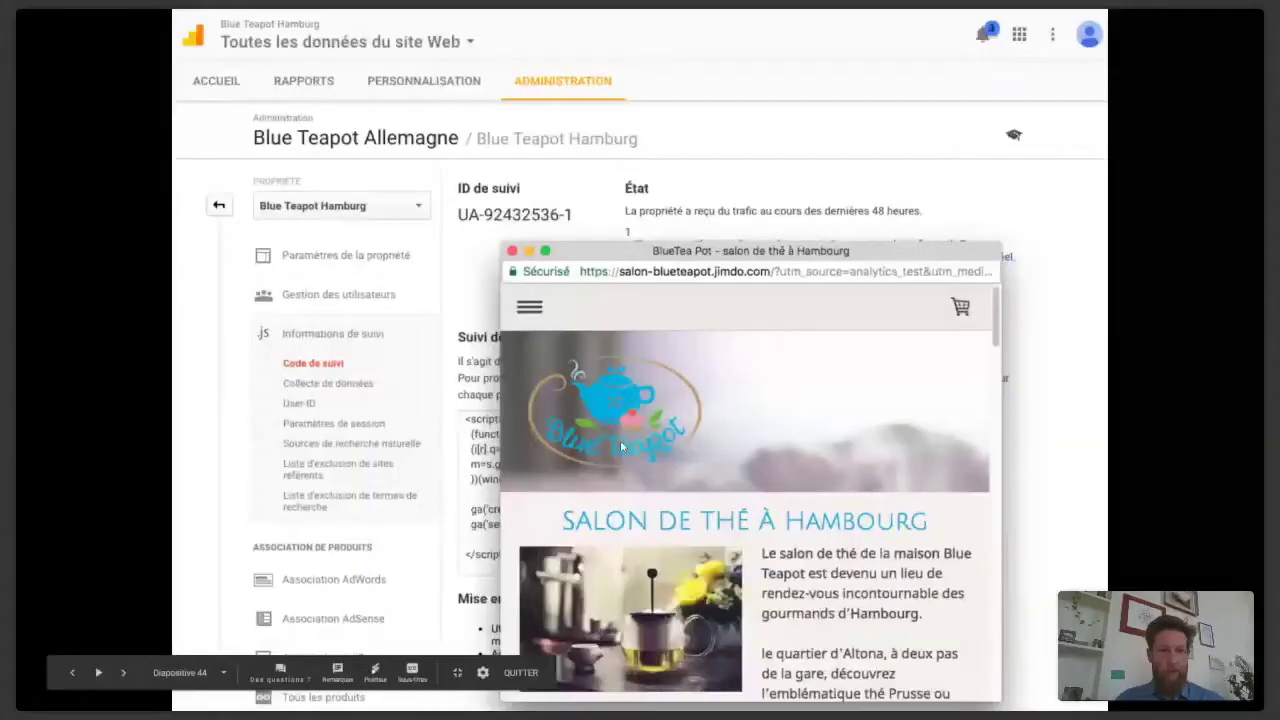
pyautogui.click(125, 676)
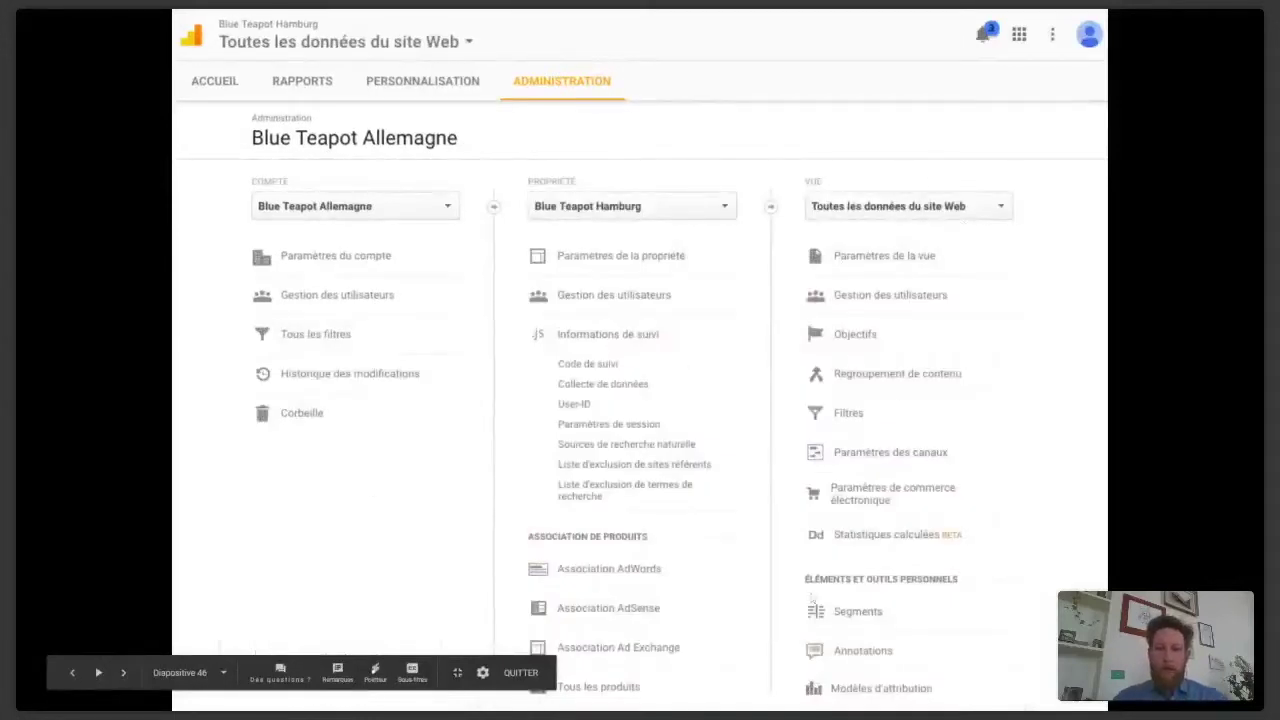
pyautogui.click(121, 674)
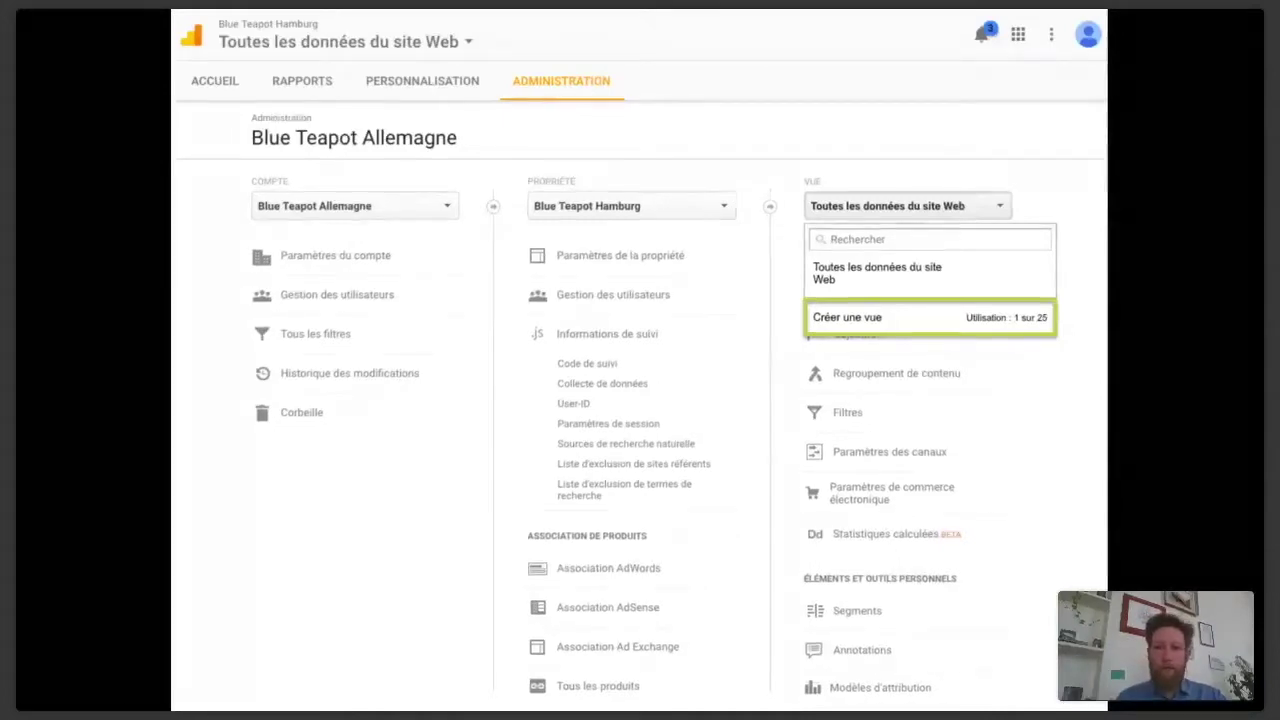
pyautogui.press('F11')
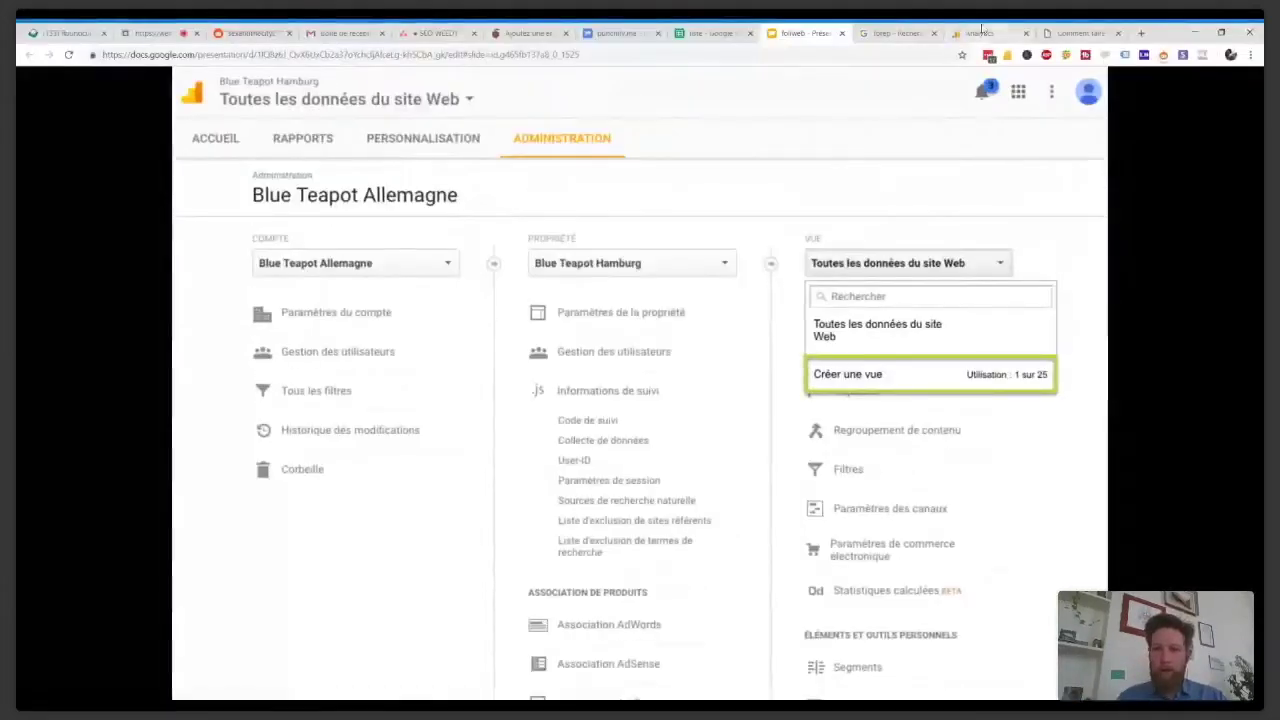
# Switch from the slides to Analytics and start a new reporting view in the m-and-d.fr property's administration.
pyautogui.click(983, 30)
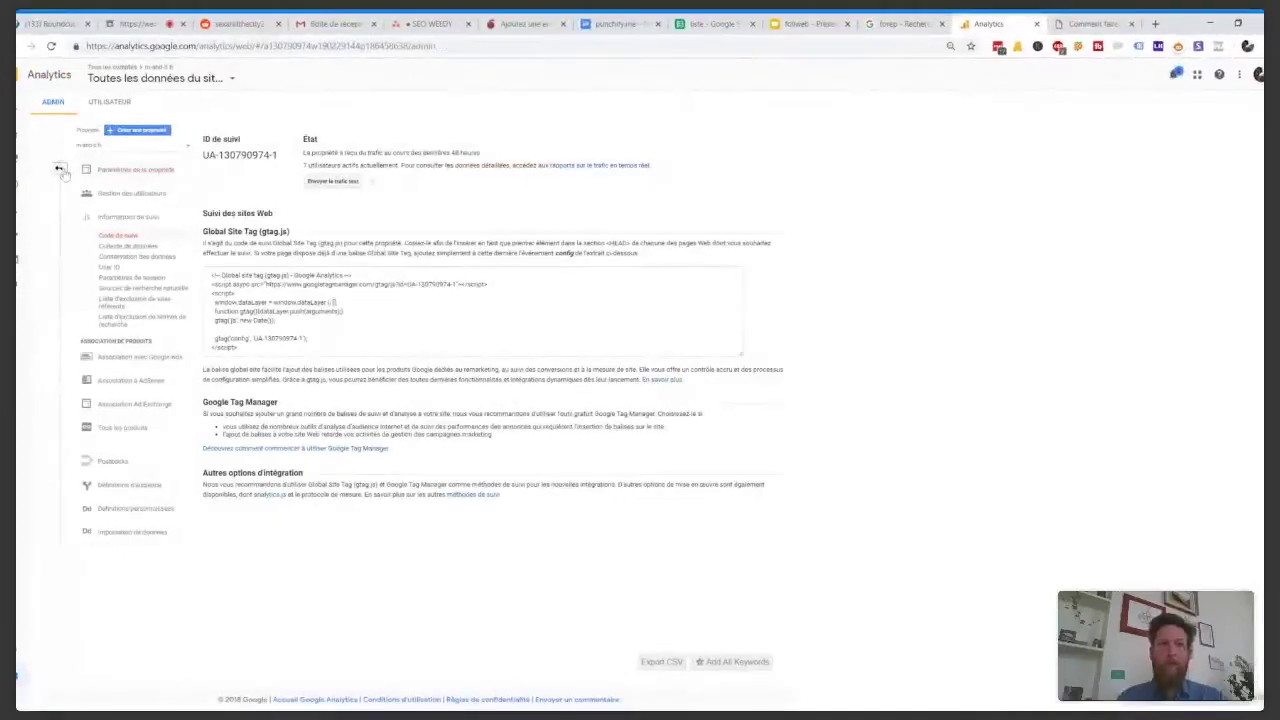
pyautogui.click(60, 170)
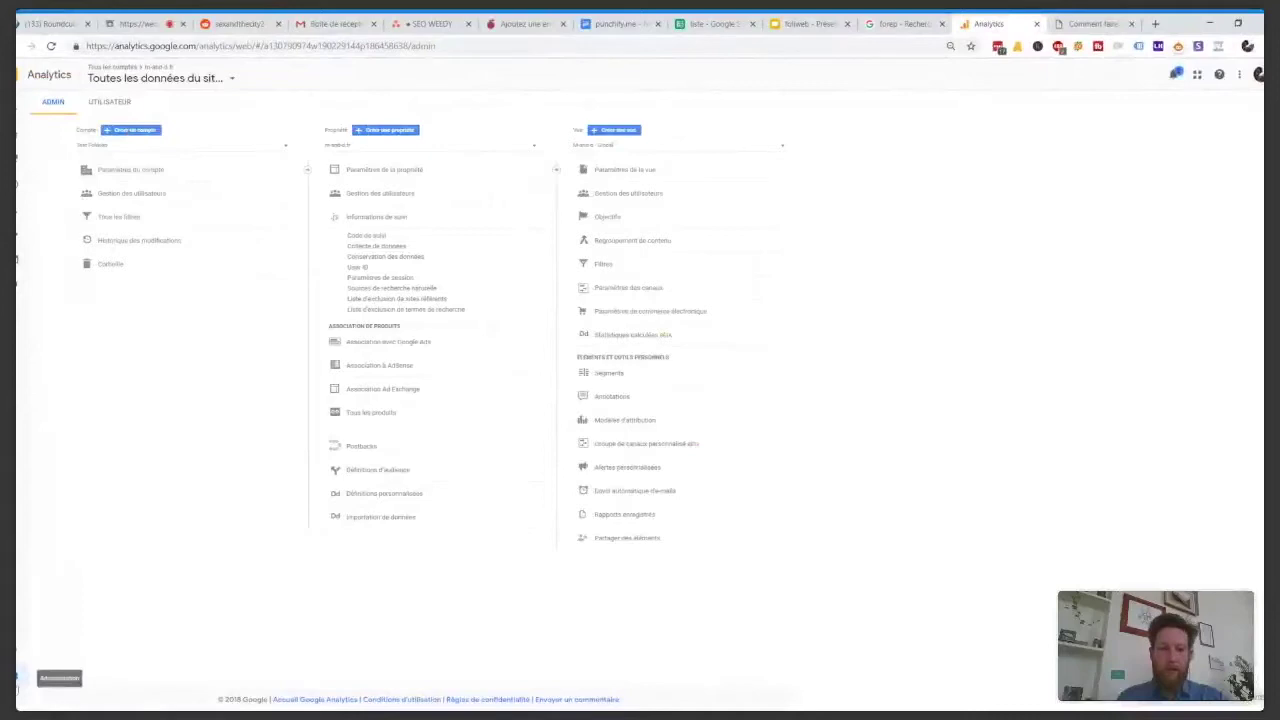
pyautogui.moveTo(20, 676)
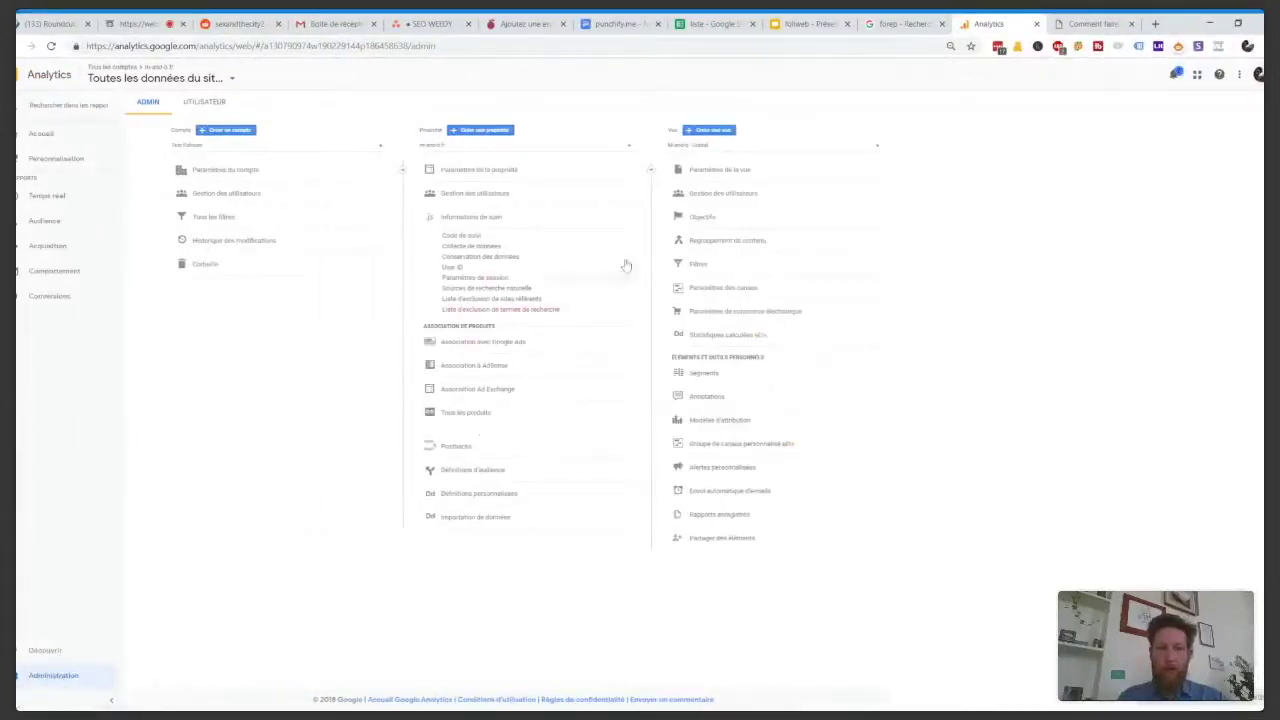
pyautogui.click(718, 131)
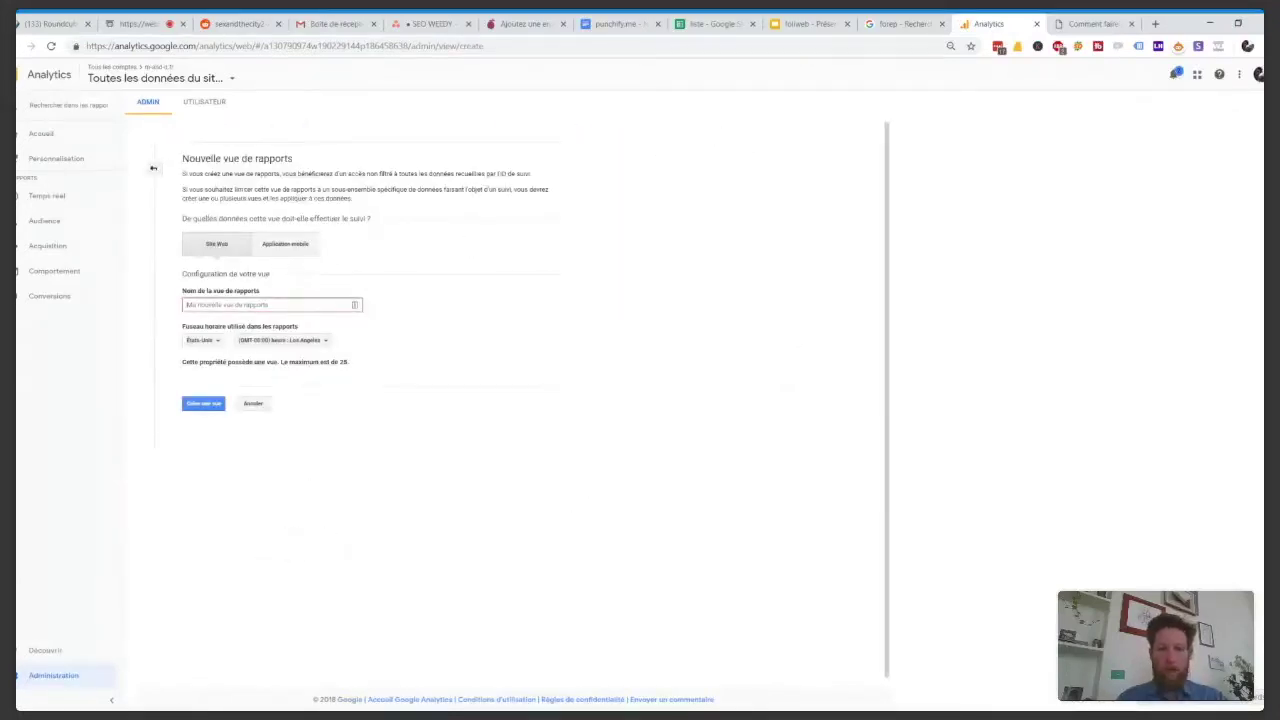
# Create the website view named "Vue sans IP bureau" with France as its reporting time zone.
pyautogui.write('Filtre')
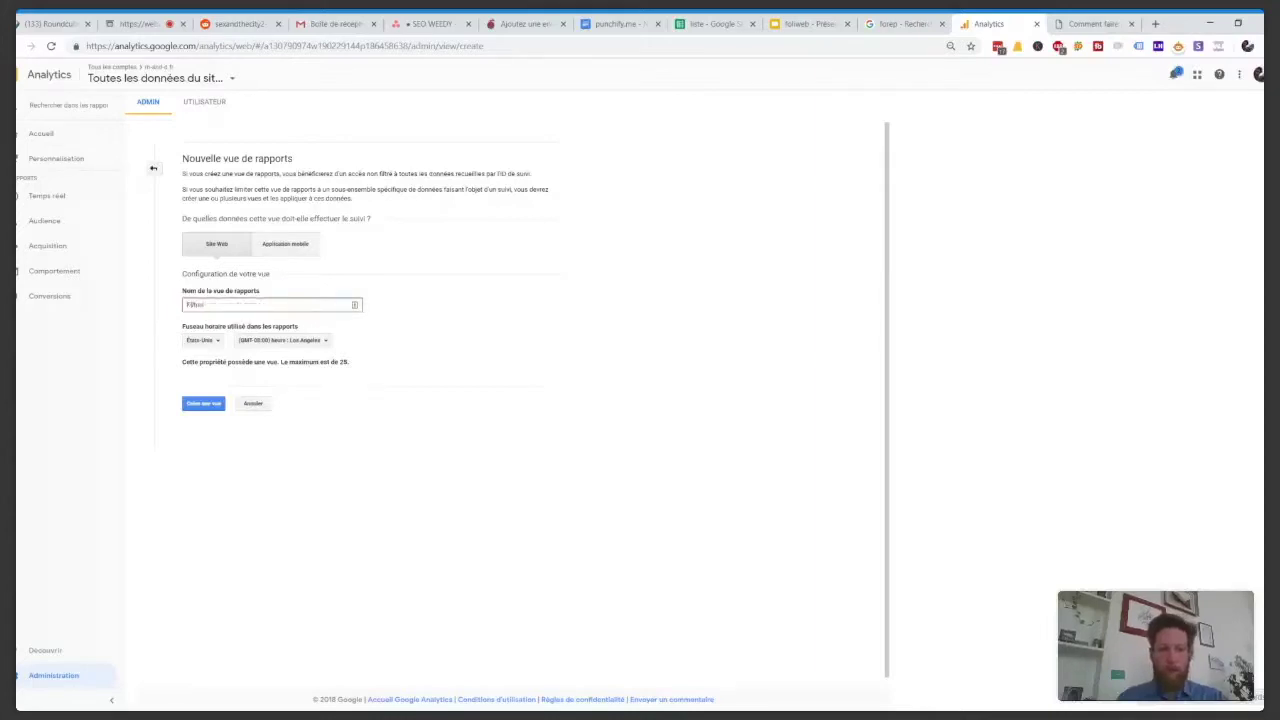
pyautogui.hotkey('ctrl', 'a')
pyautogui.write('Vue sit')
pyautogui.write('ureau')
pyautogui.click(218, 342)
pyautogui.write('fr')
pyautogui.click(215, 396)
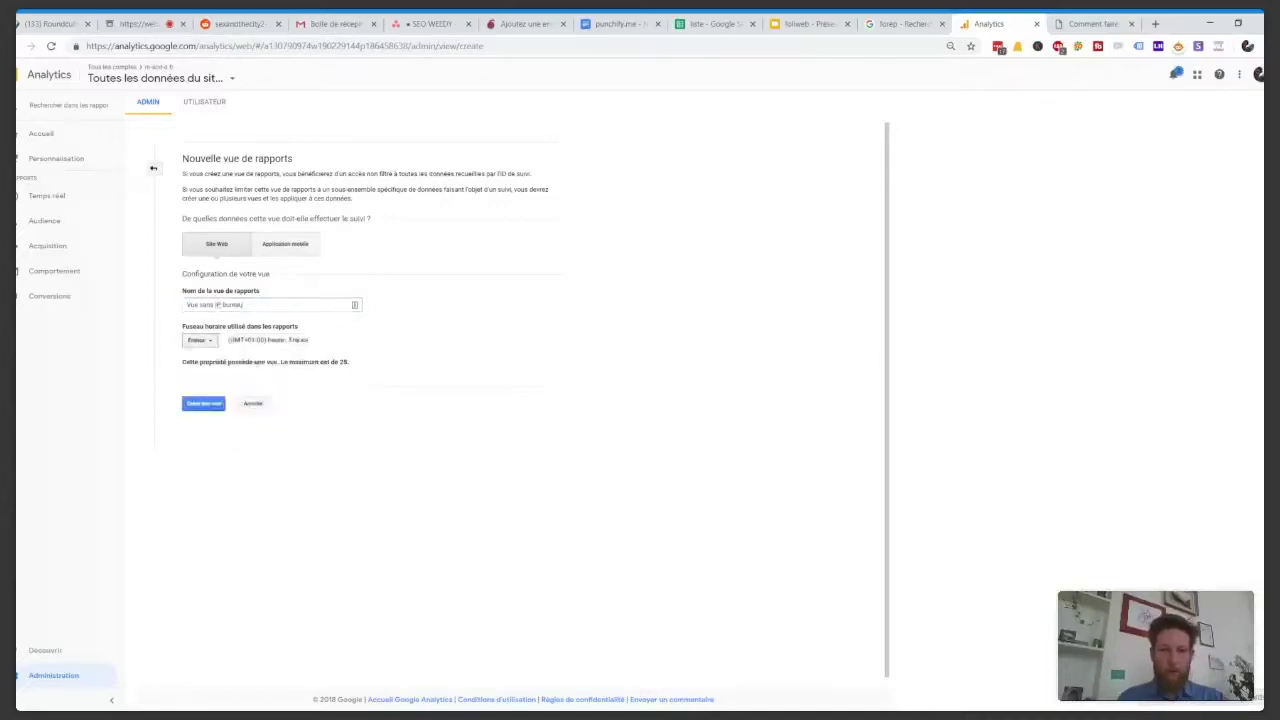
pyautogui.click(203, 407)
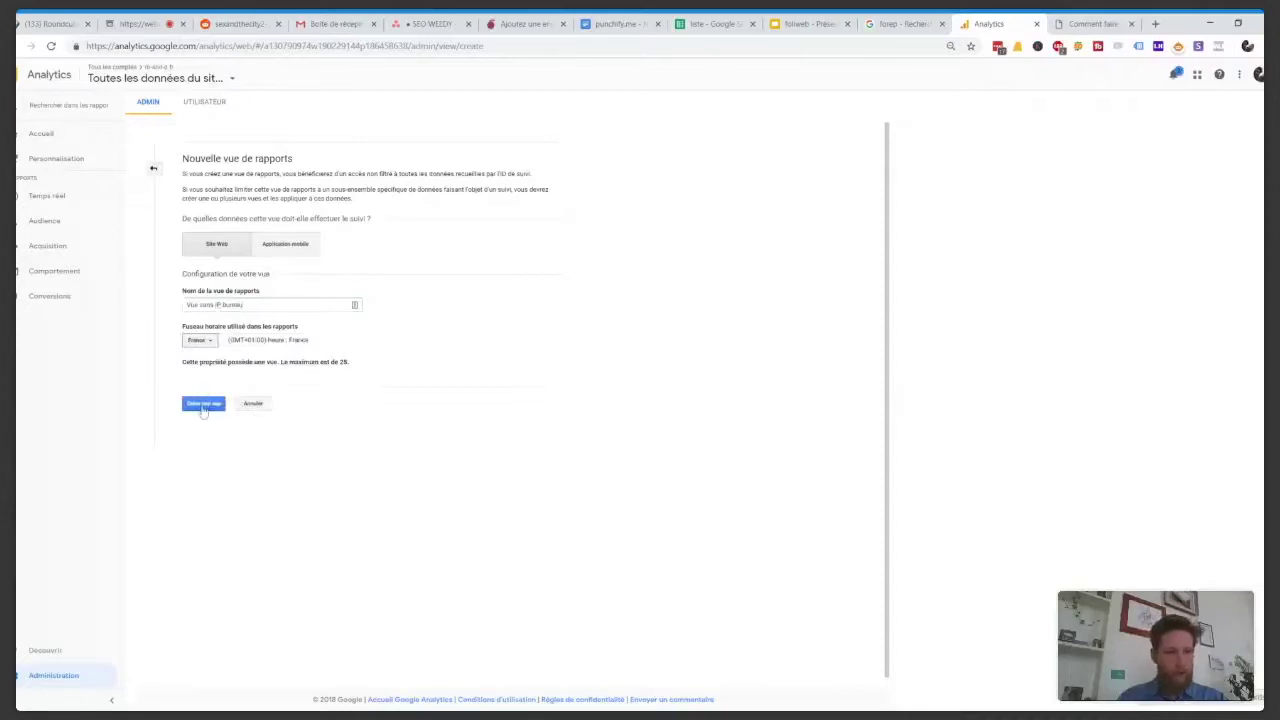
pyautogui.click(203, 407)
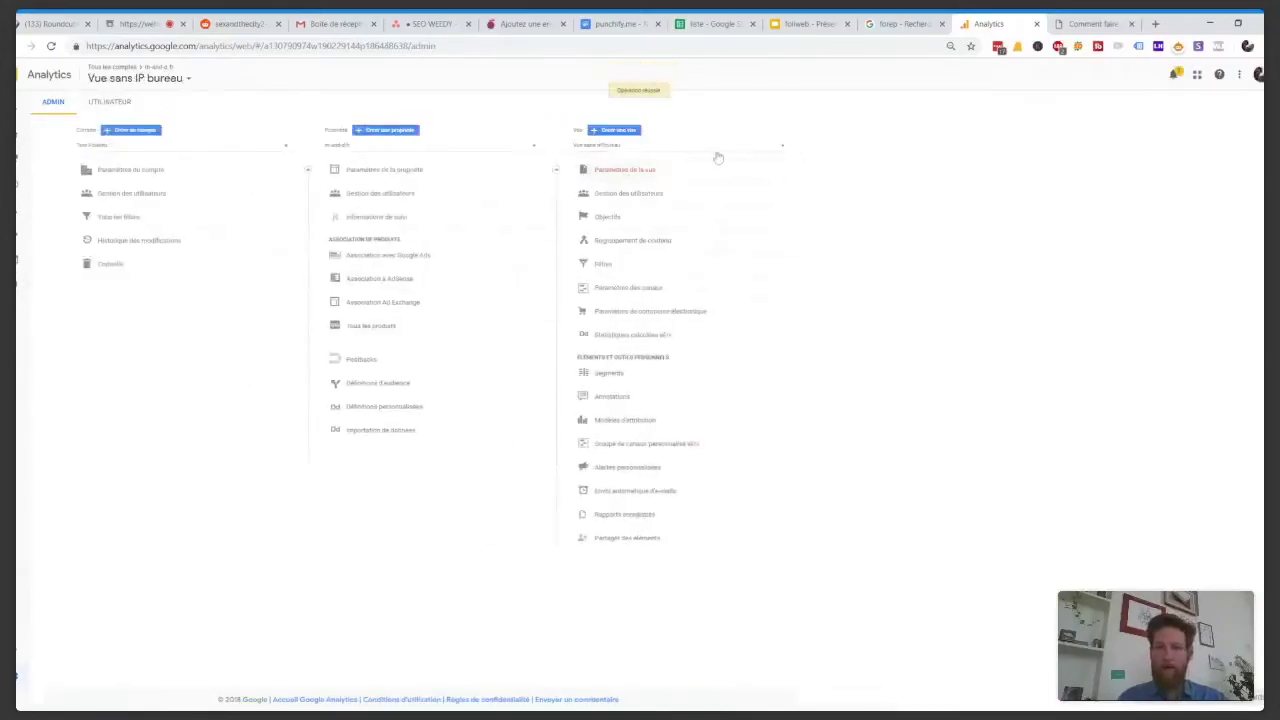
# Add a predefined filter "IP bureau" to the new view, excluding traffic from IP addresses that are equal to a given address.
pyautogui.click(734, 155)
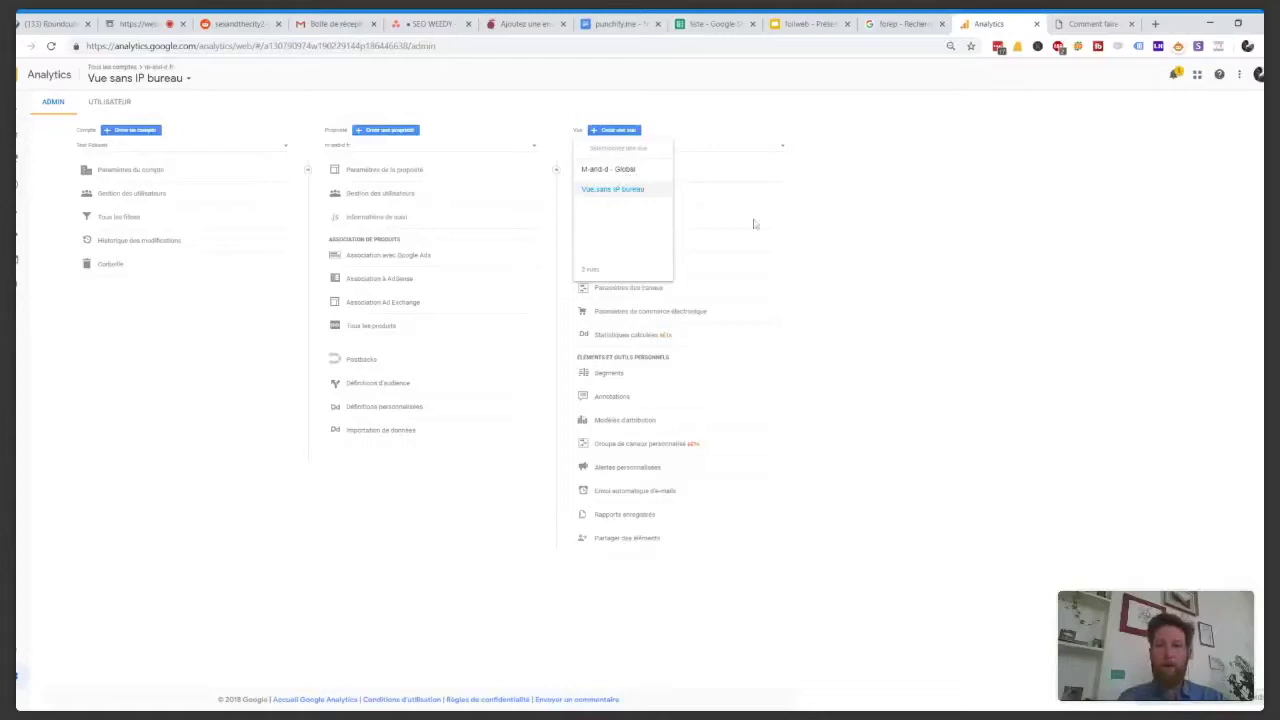
pyautogui.click(858, 241)
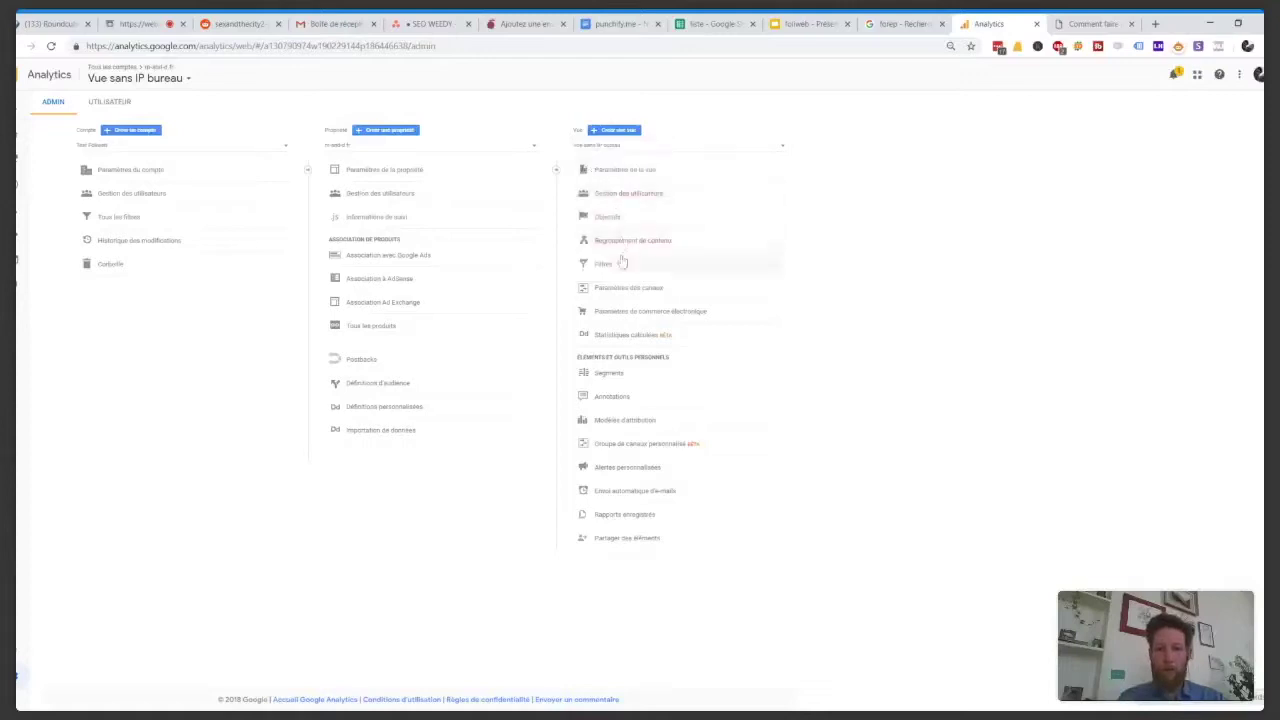
pyautogui.click(619, 265)
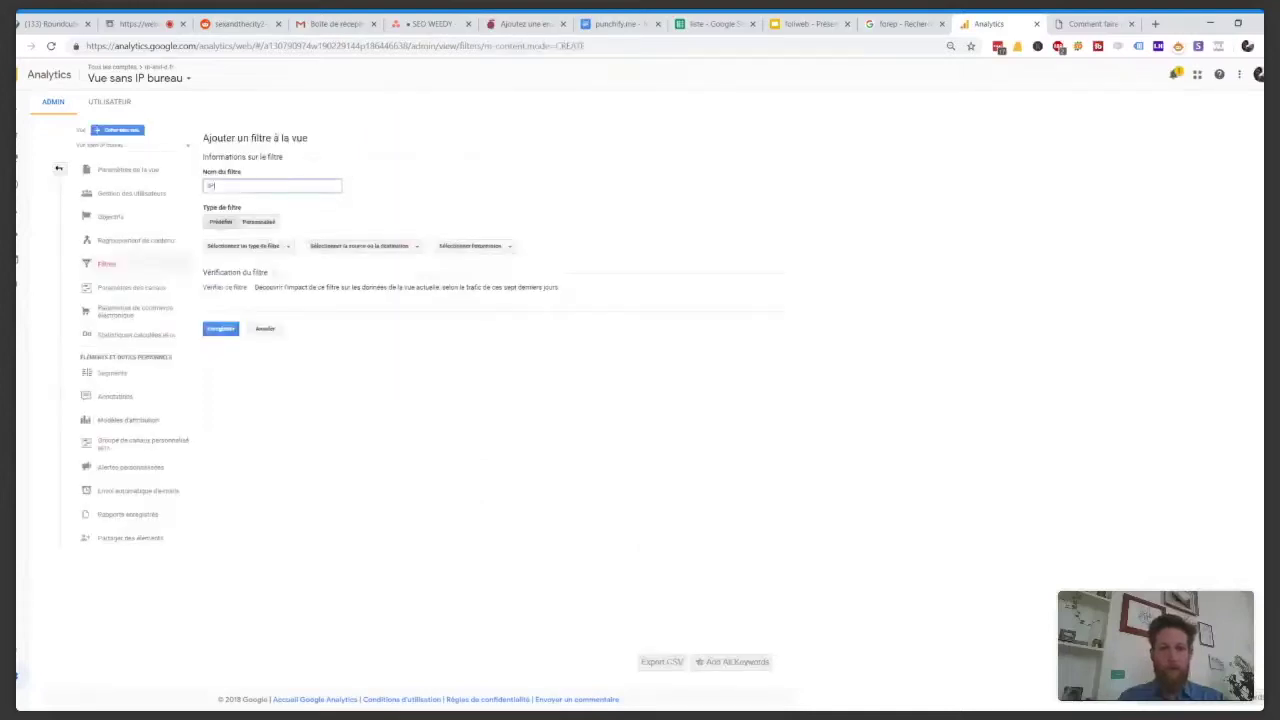
pyautogui.click(250, 247)
pyautogui.click(228, 264)
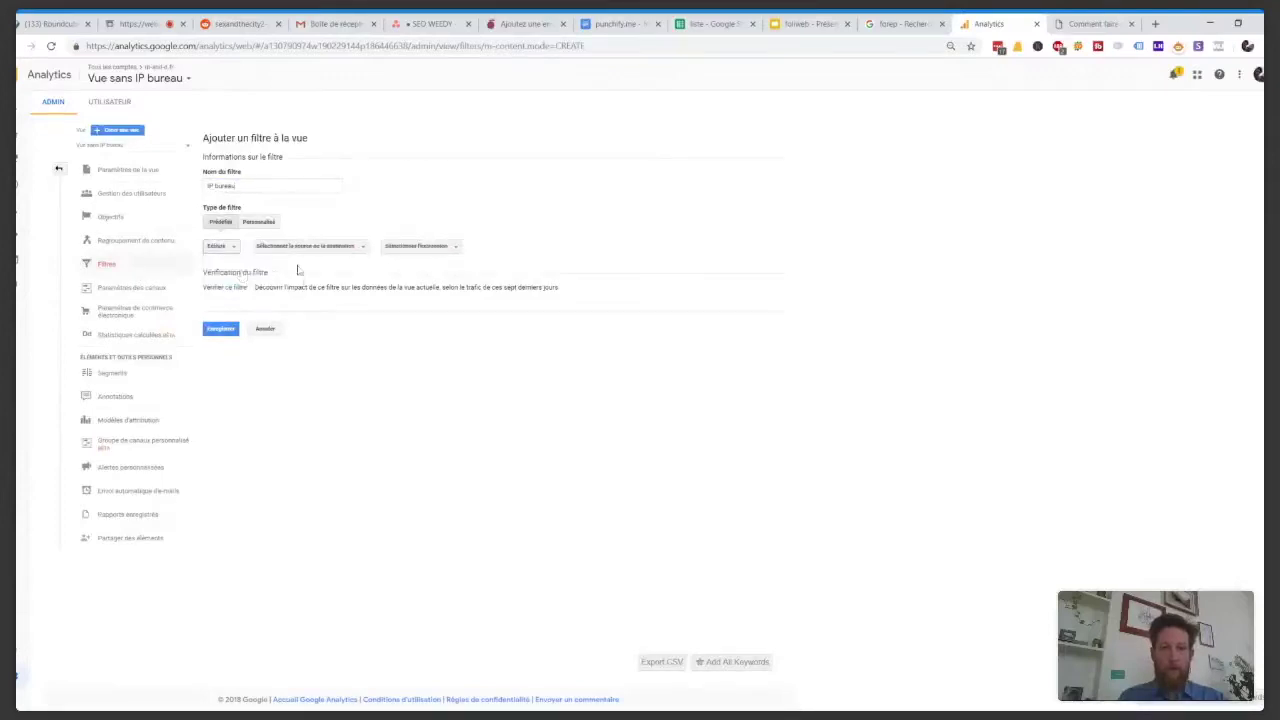
pyautogui.click(331, 250)
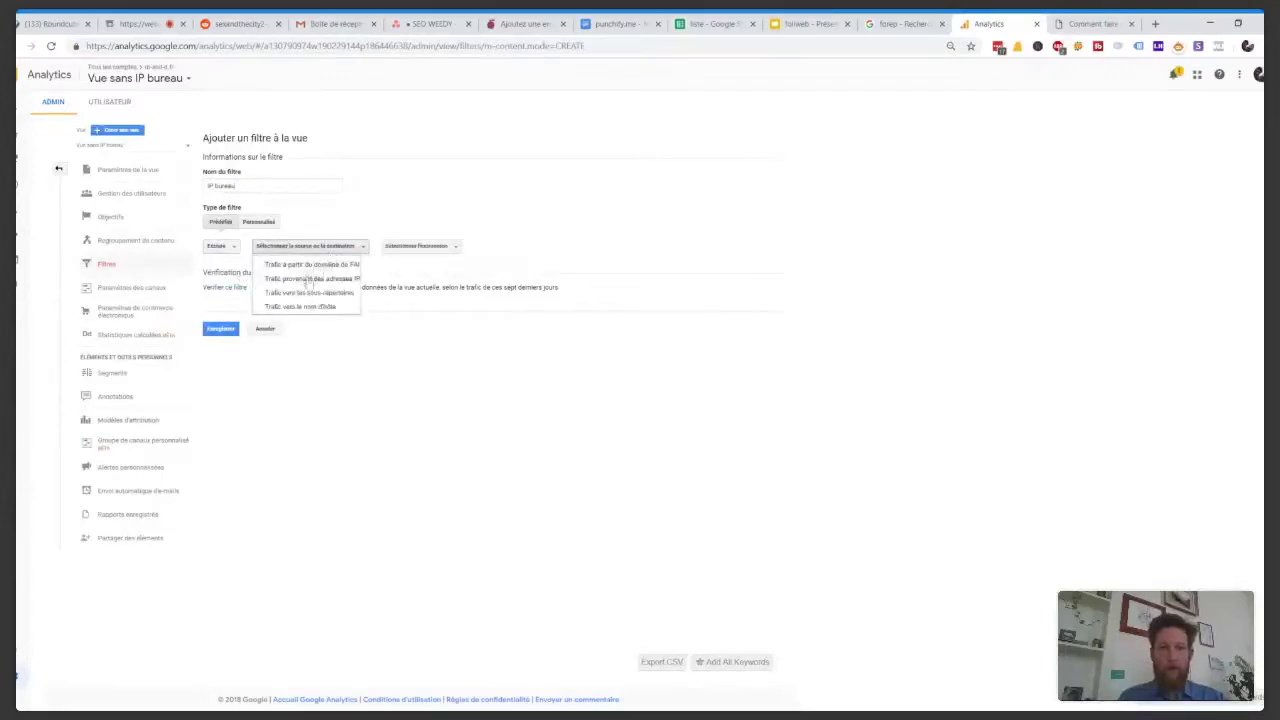
pyautogui.click(309, 285)
pyautogui.click(403, 248)
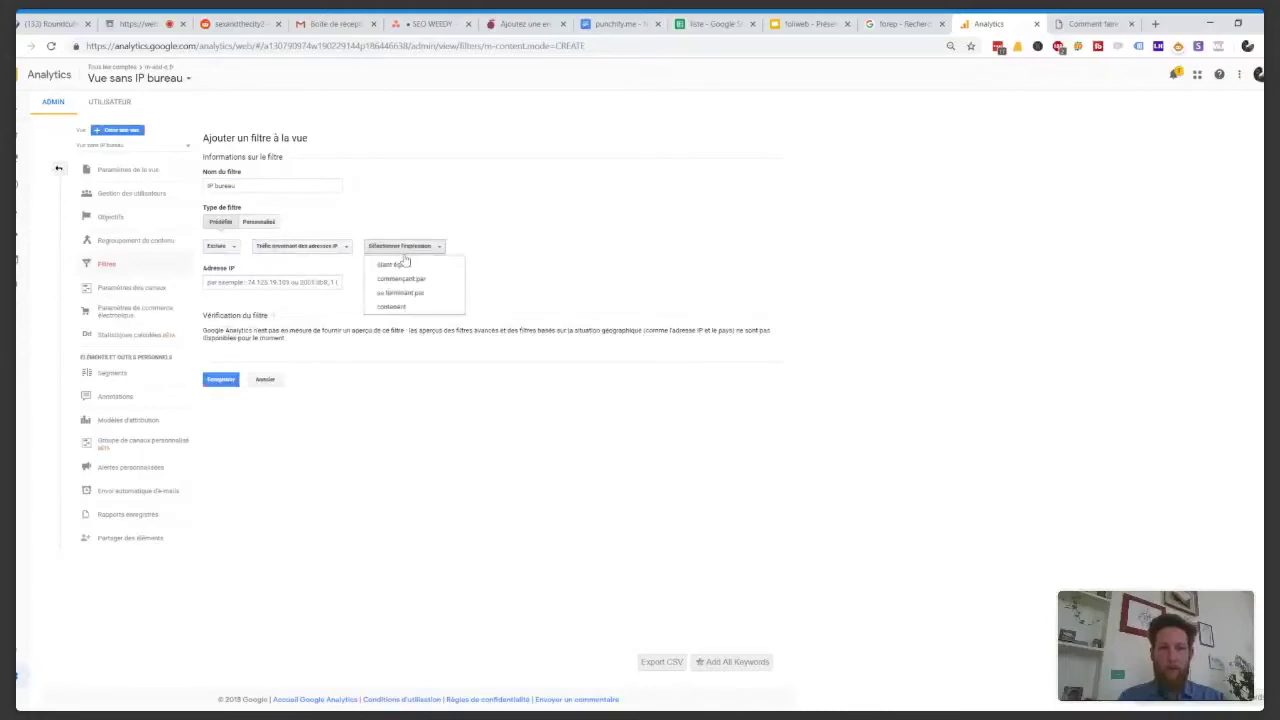
pyautogui.click(415, 266)
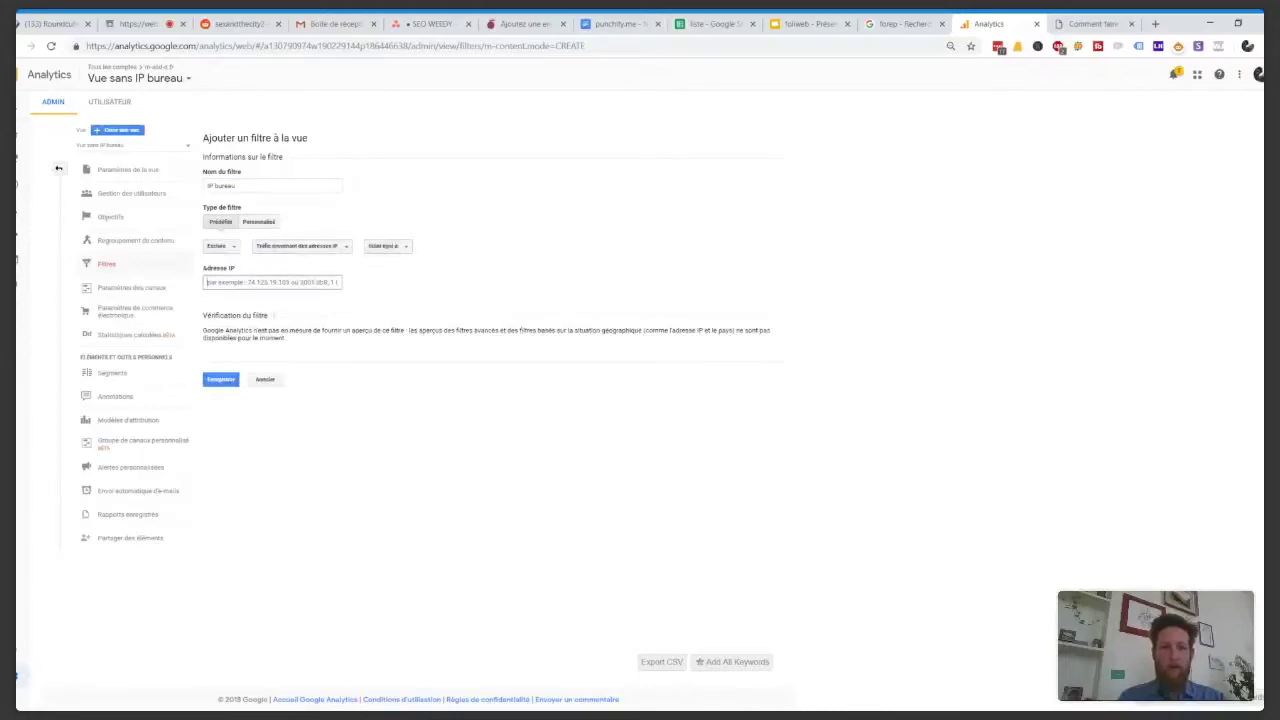
# Look up the computer's public IP address on myip.com, enter it in the "IP bureau" filter and save the filter.
pyautogui.hotkey('ctrl', 't')
pyautogui.write('myip.com')
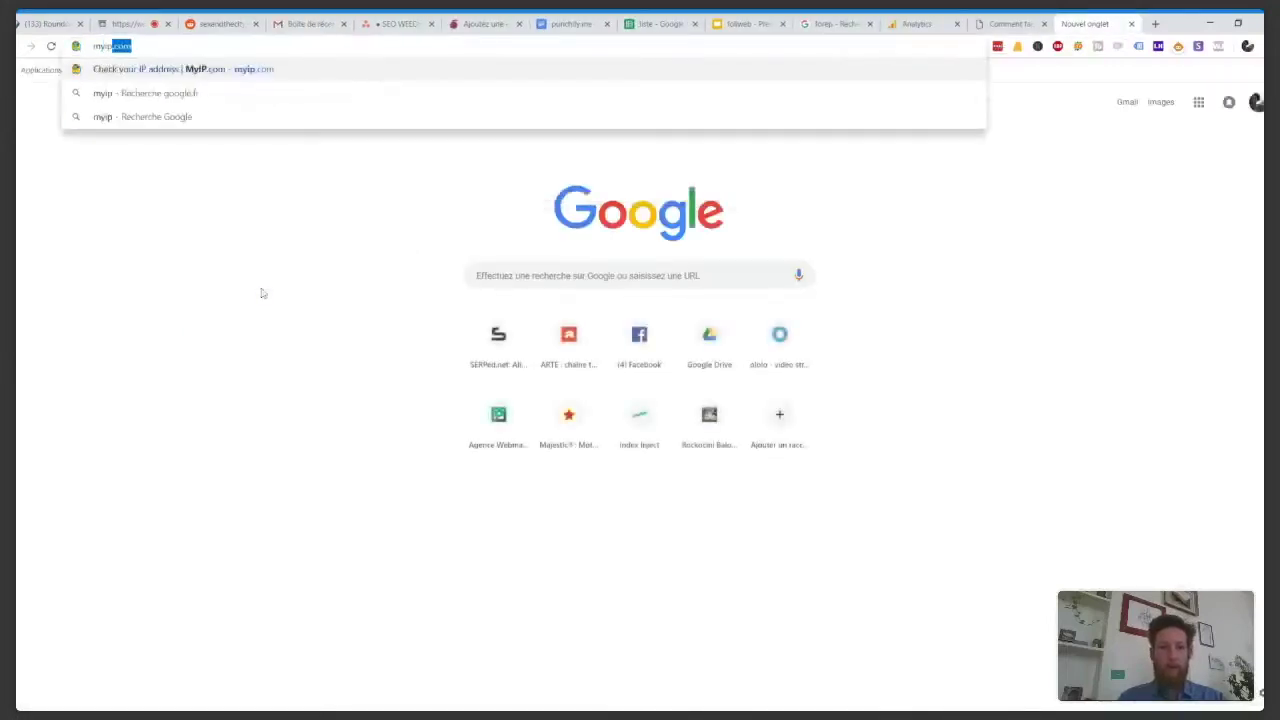
pyautogui.press('Return')
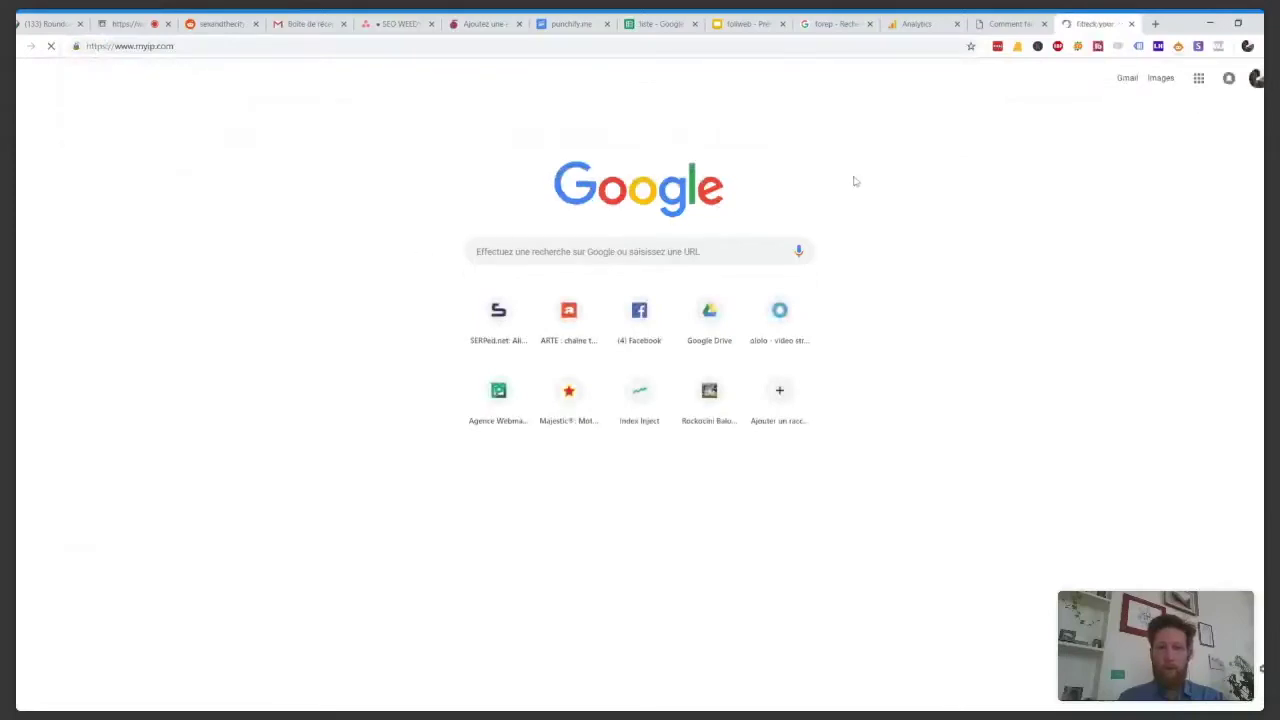
pyautogui.moveTo(295, 93); pyautogui.dragTo(233, 93)
pyautogui.hotkey('ctrl', 'c')
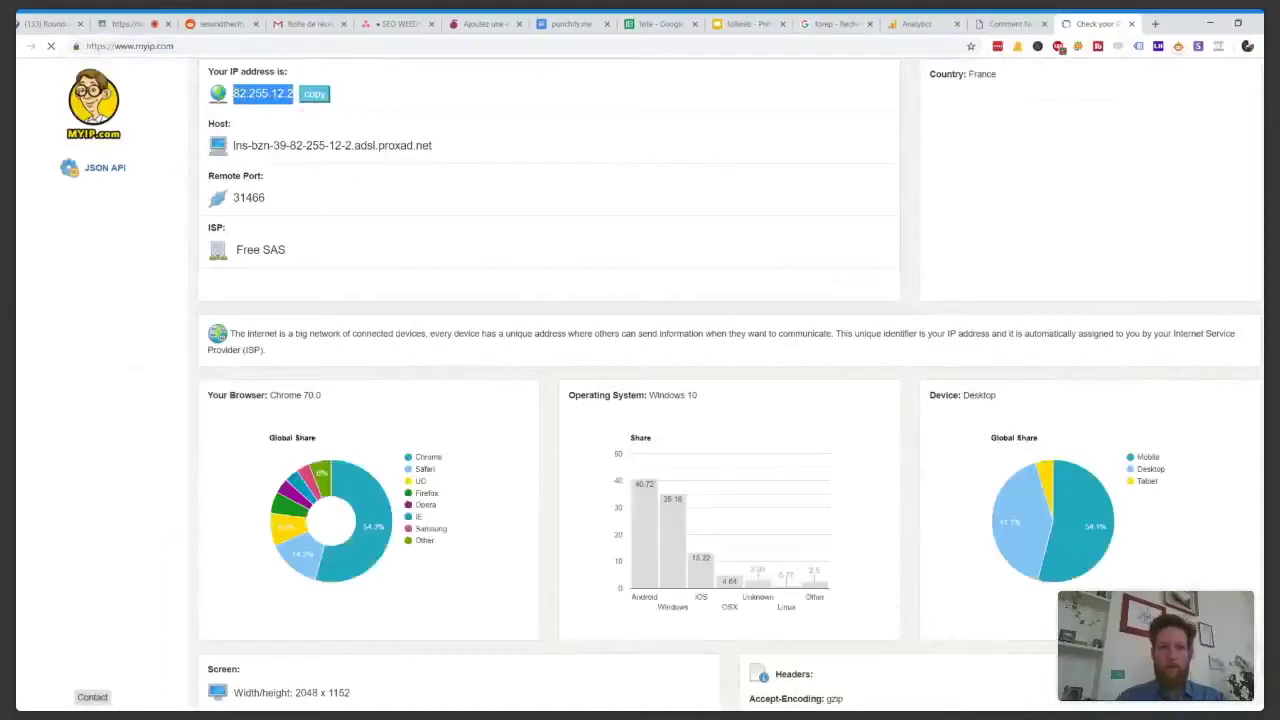
pyautogui.click(916, 23)
pyautogui.hotkey('ctrl', 'v')
pyautogui.click(218, 382)
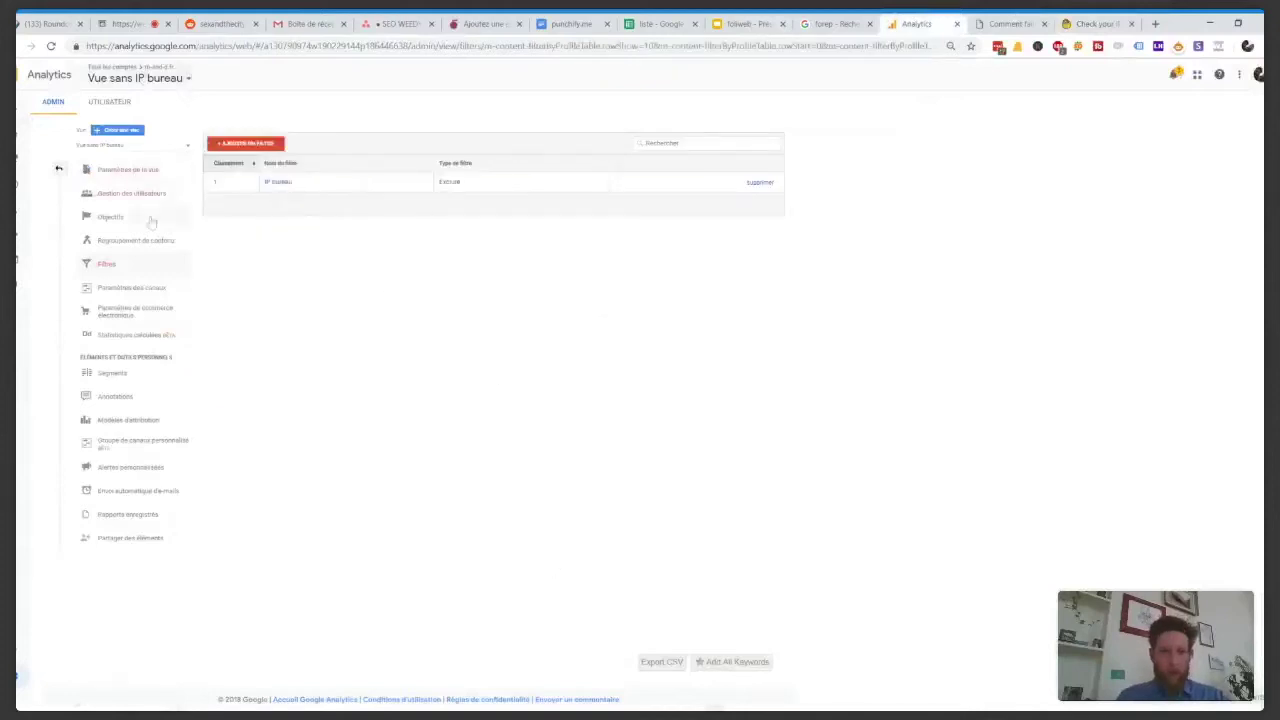
# Return to the administration overview and select the m-and-d.fr view "Vue sans IP bureau".
pyautogui.click(59, 170)
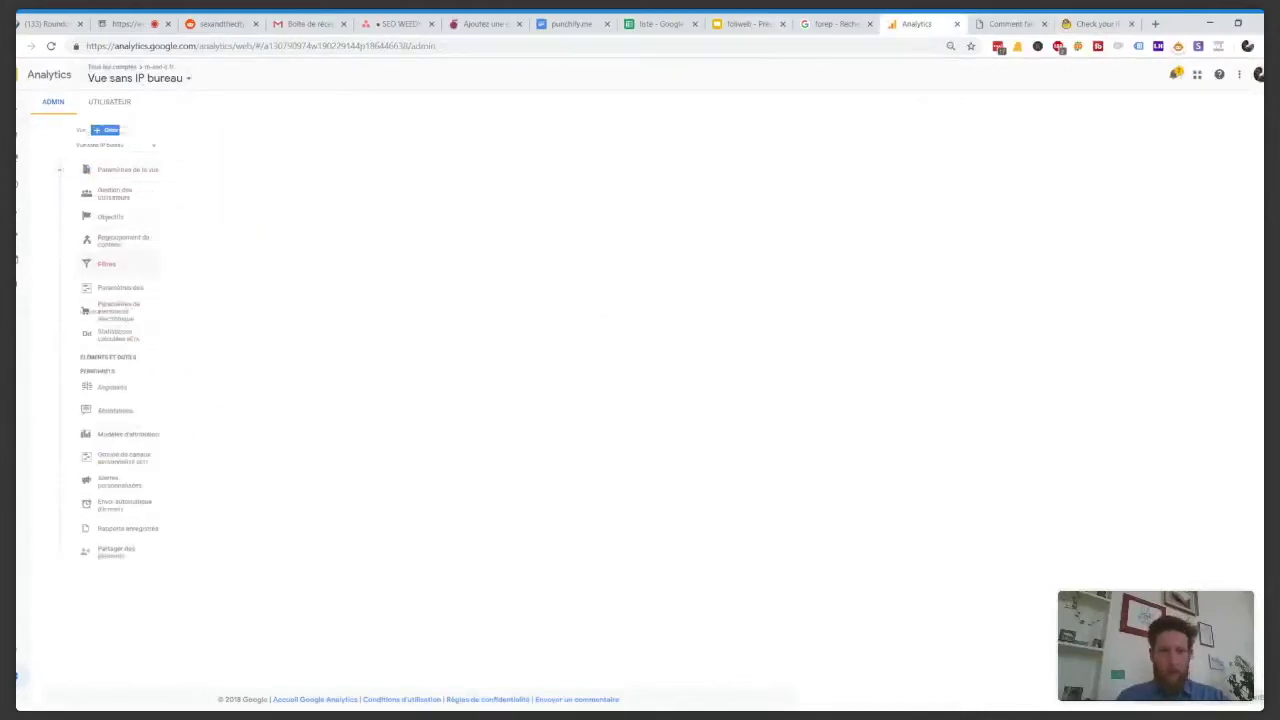
pyautogui.click(128, 79)
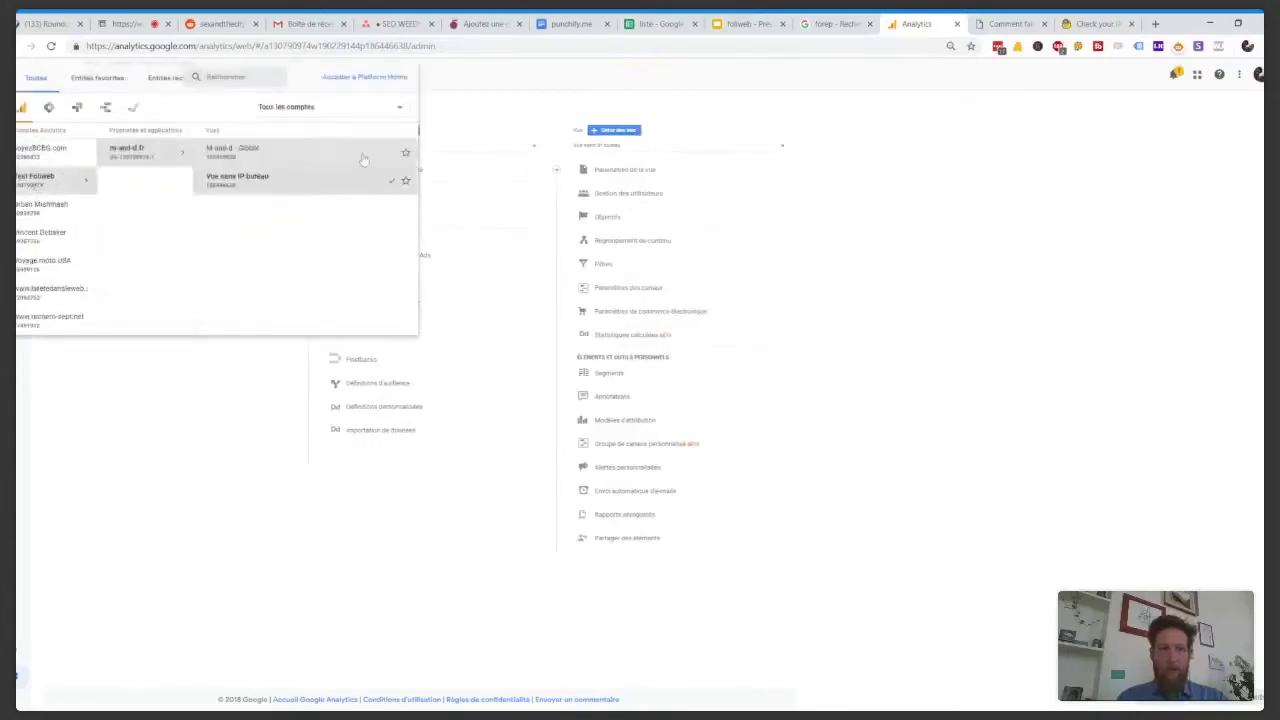
pyautogui.click(278, 182)
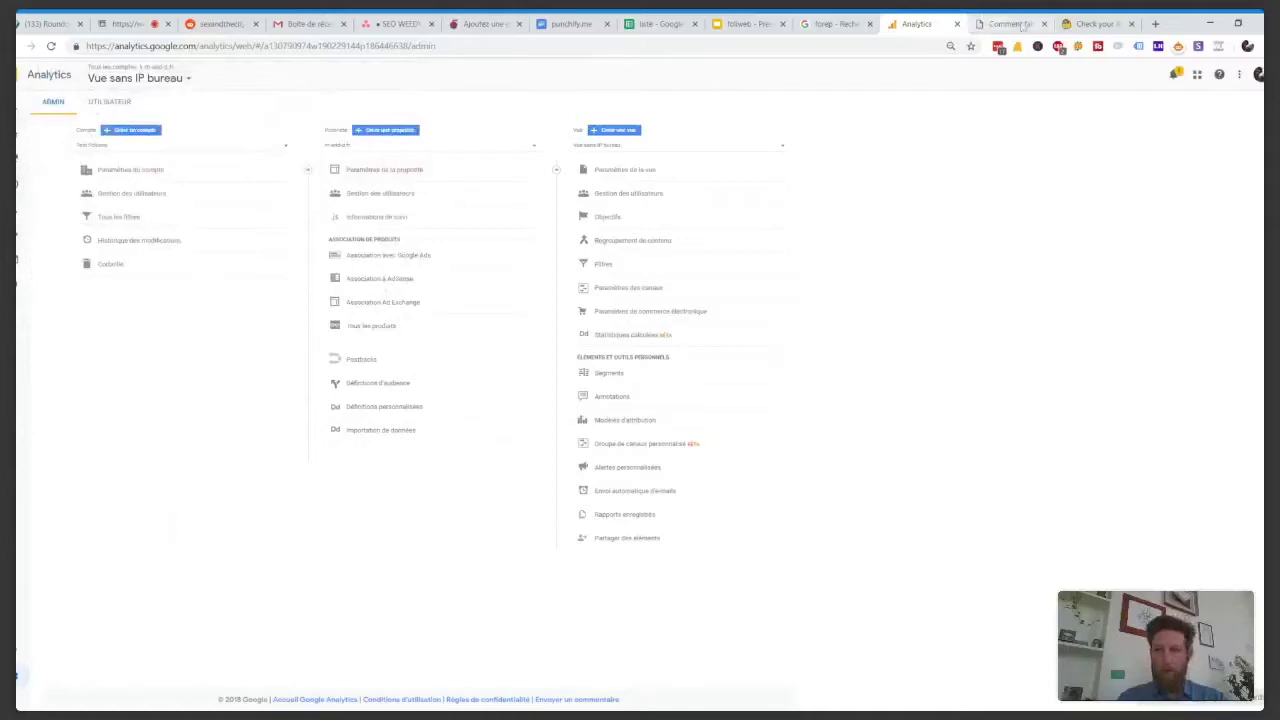
# Close the open article, load m-and-d.fr in a new tab, and show the real-time overview of "Vue sans IP bureau".
pyautogui.click(1045, 23)
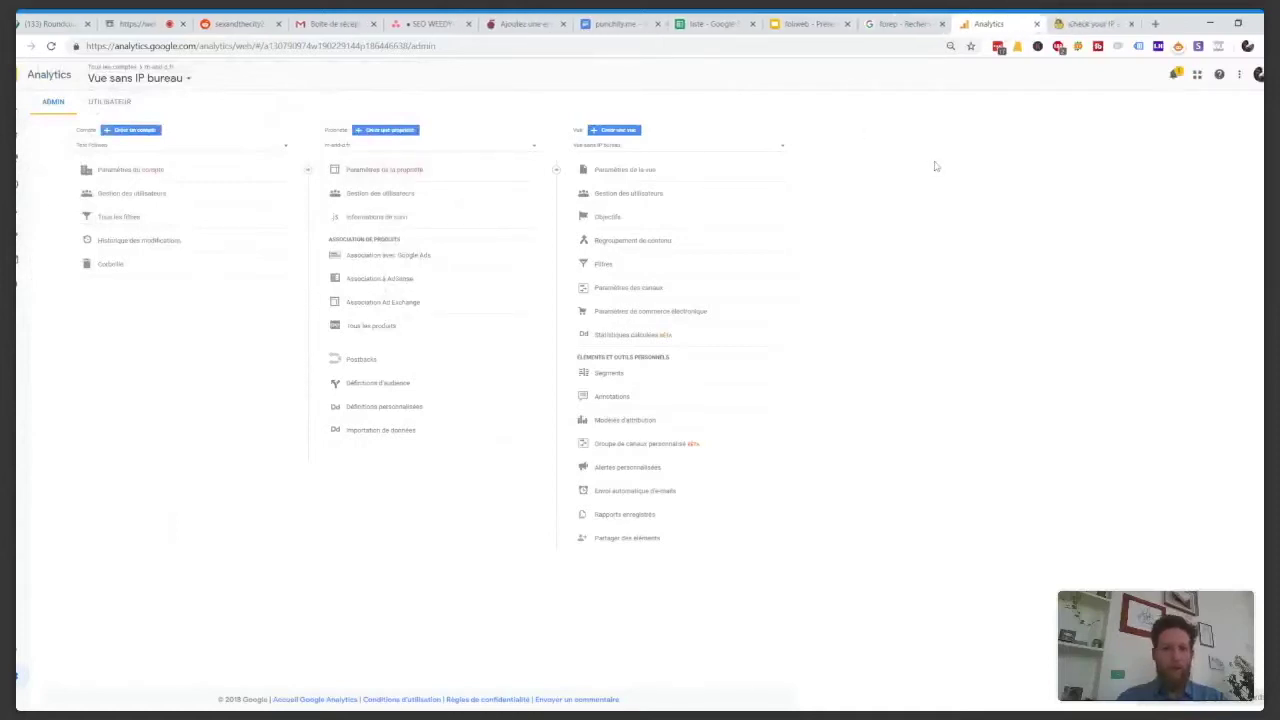
pyautogui.hotkey('ctrl', 't')
pyautogui.write('m-and-d.fr')
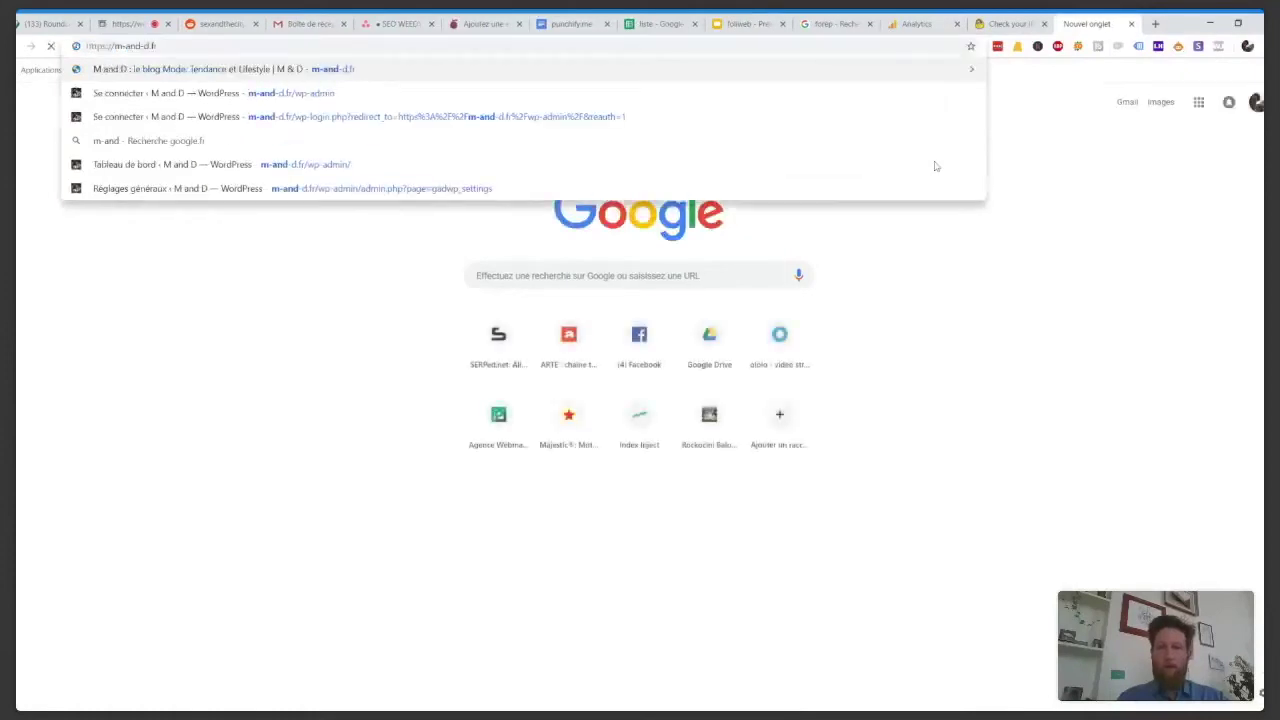
pyautogui.press('Return')
pyautogui.click(915, 23)
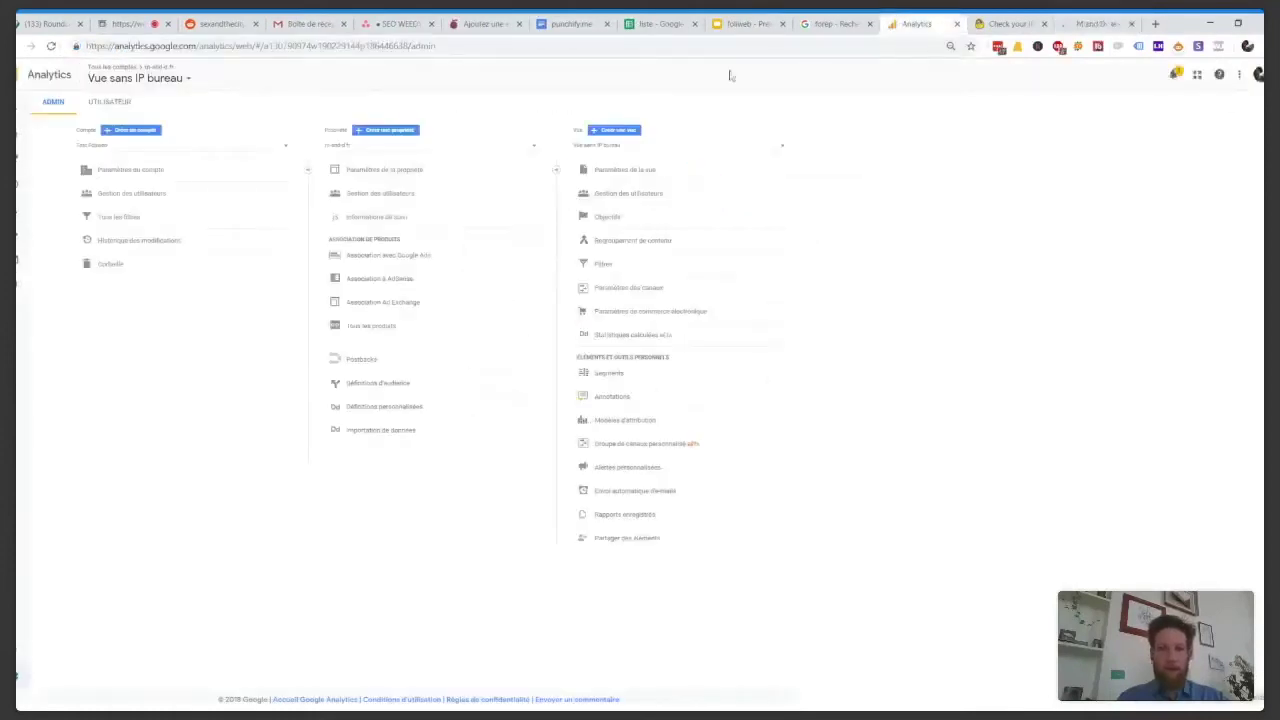
pyautogui.click(36, 198)
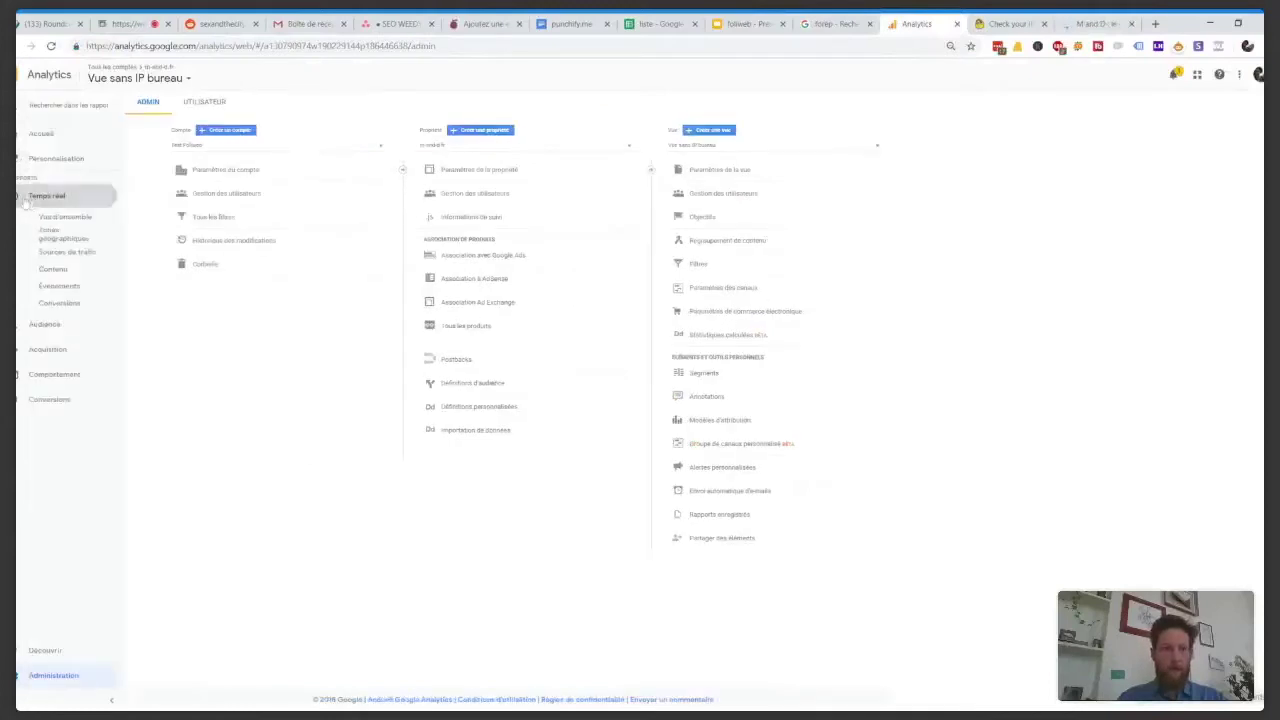
pyautogui.click(50, 216)
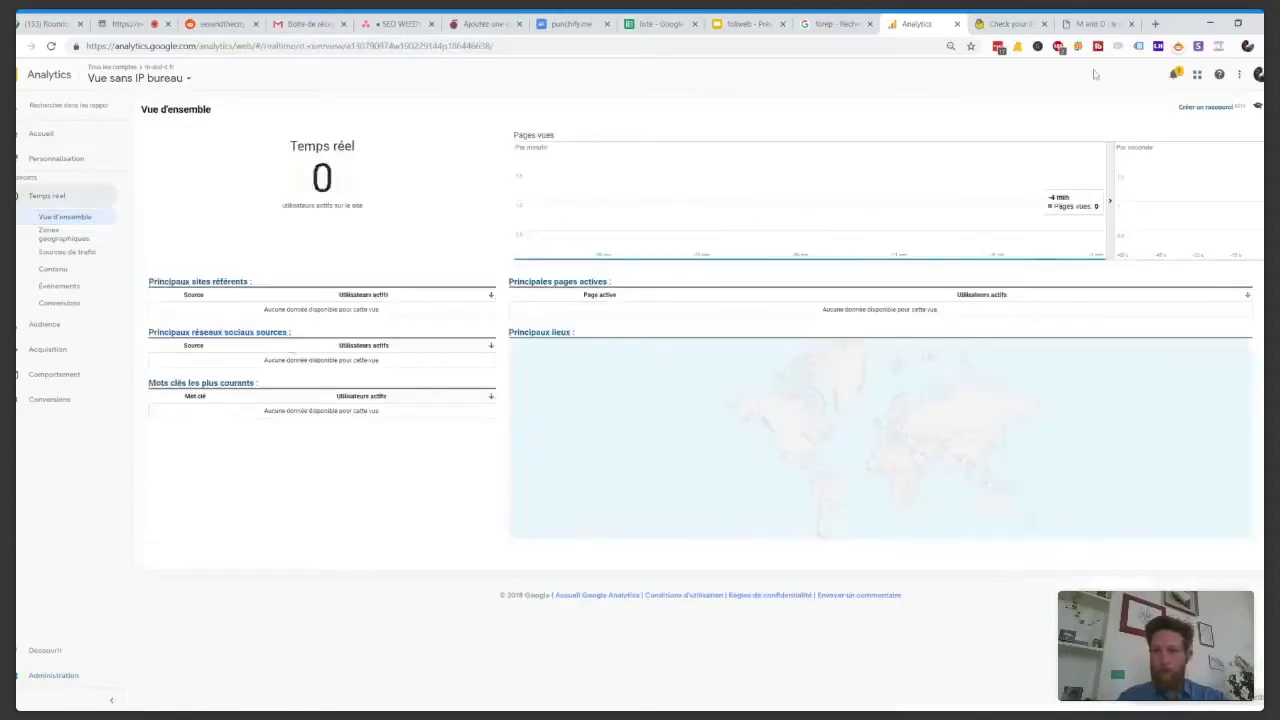
# Visit the site's article on the 5 books of summer 2017, and recheck the filtered view's real-time overview in Analytics.
pyautogui.click(1099, 22)
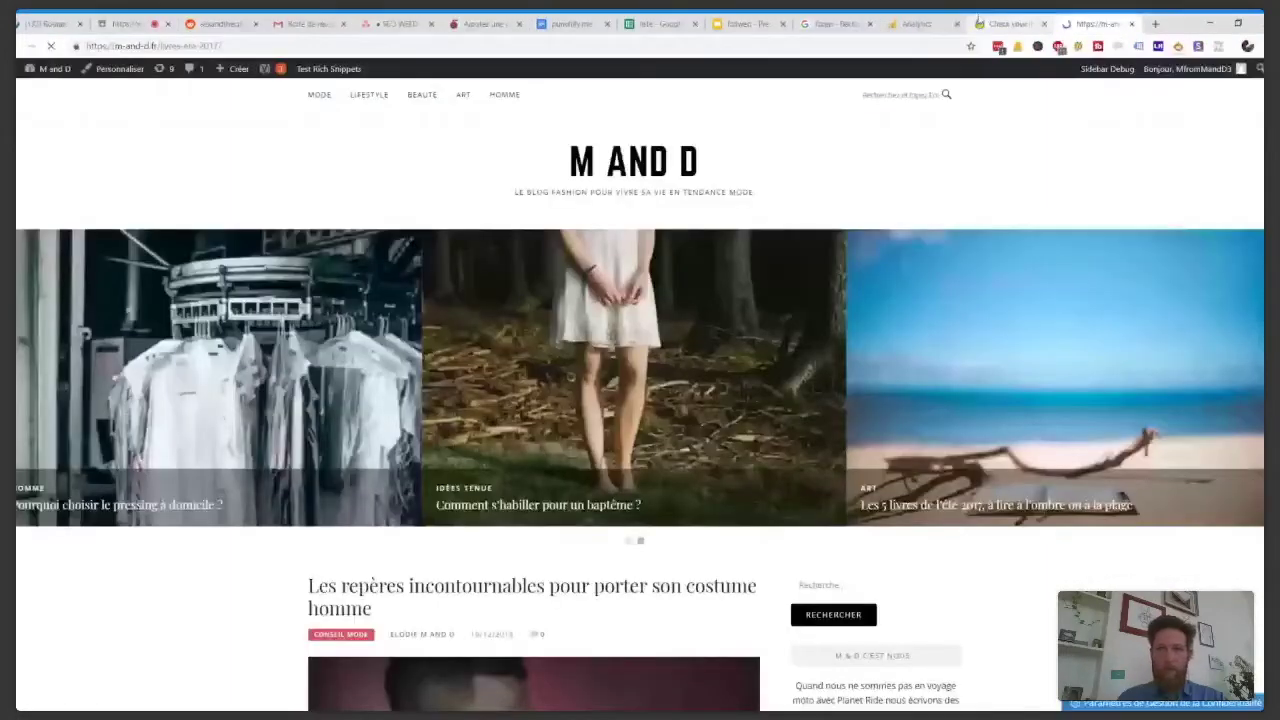
pyautogui.click(917, 23)
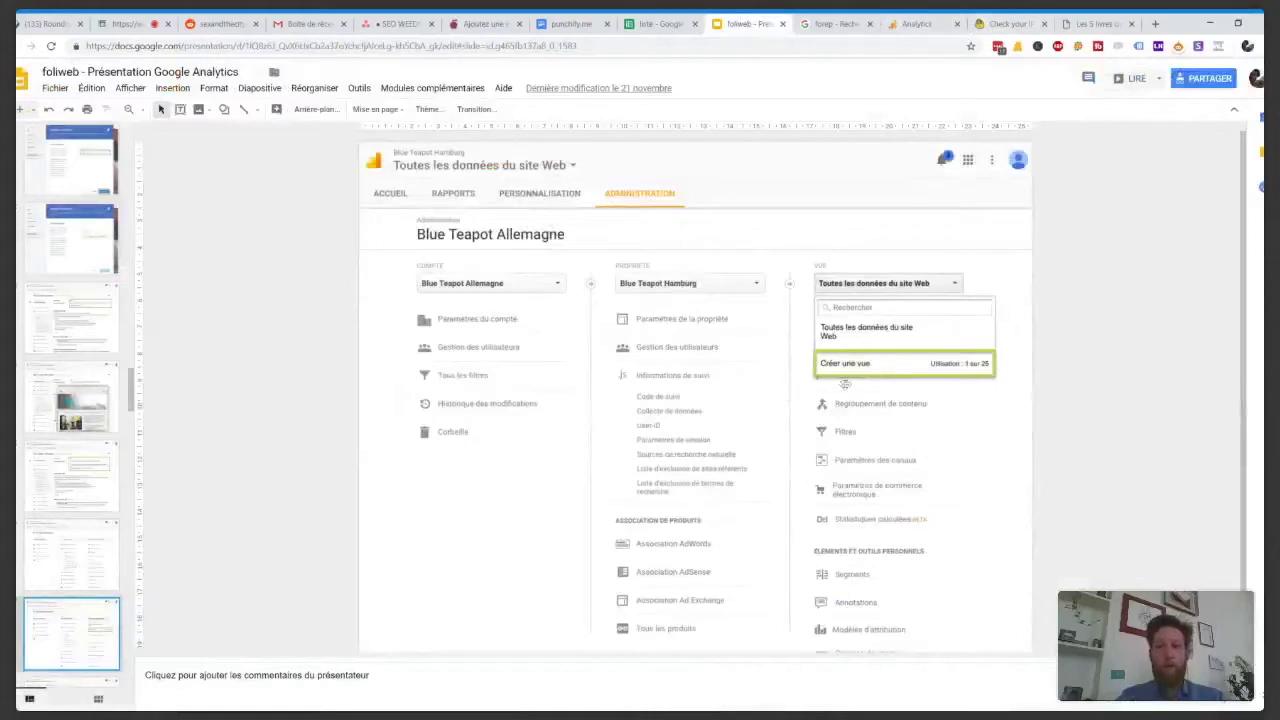
pyautogui.click(929, 18)
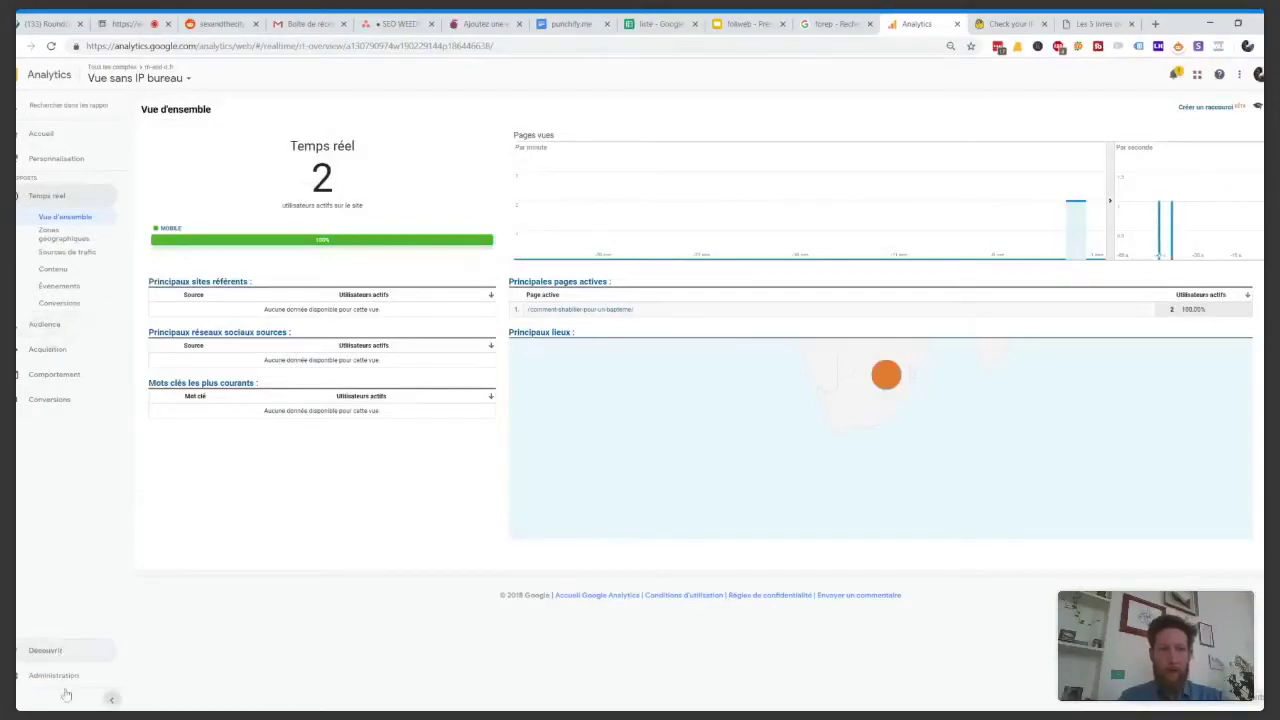
# Start a new filter for the view "Vue sans IP bureau" in the administration settings and name it "EN".
pyautogui.click(111, 700)
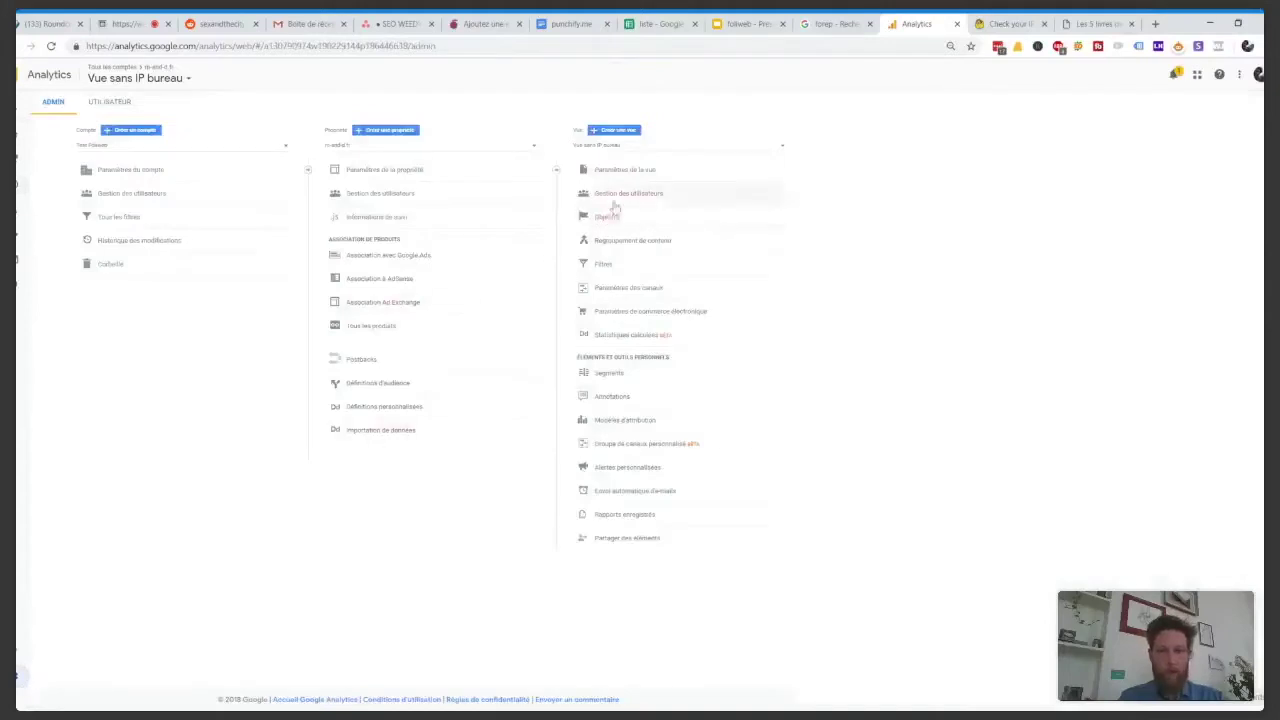
pyautogui.click(618, 265)
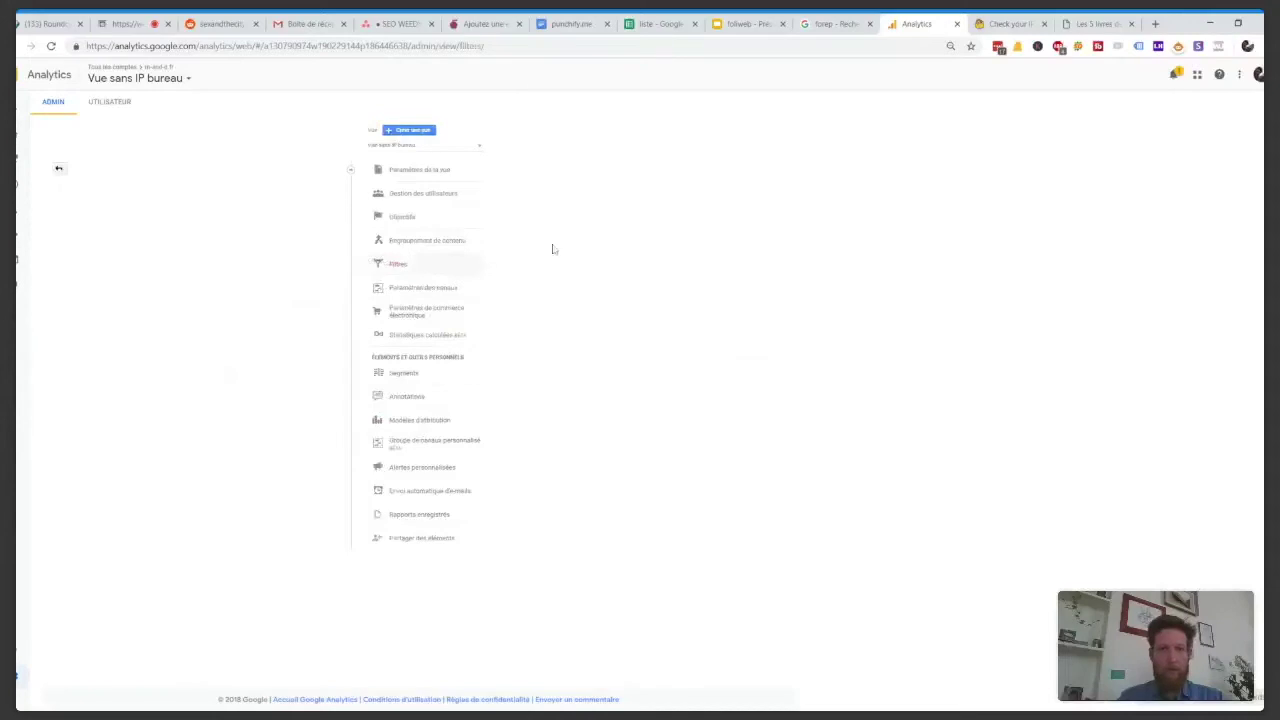
pyautogui.click(241, 145)
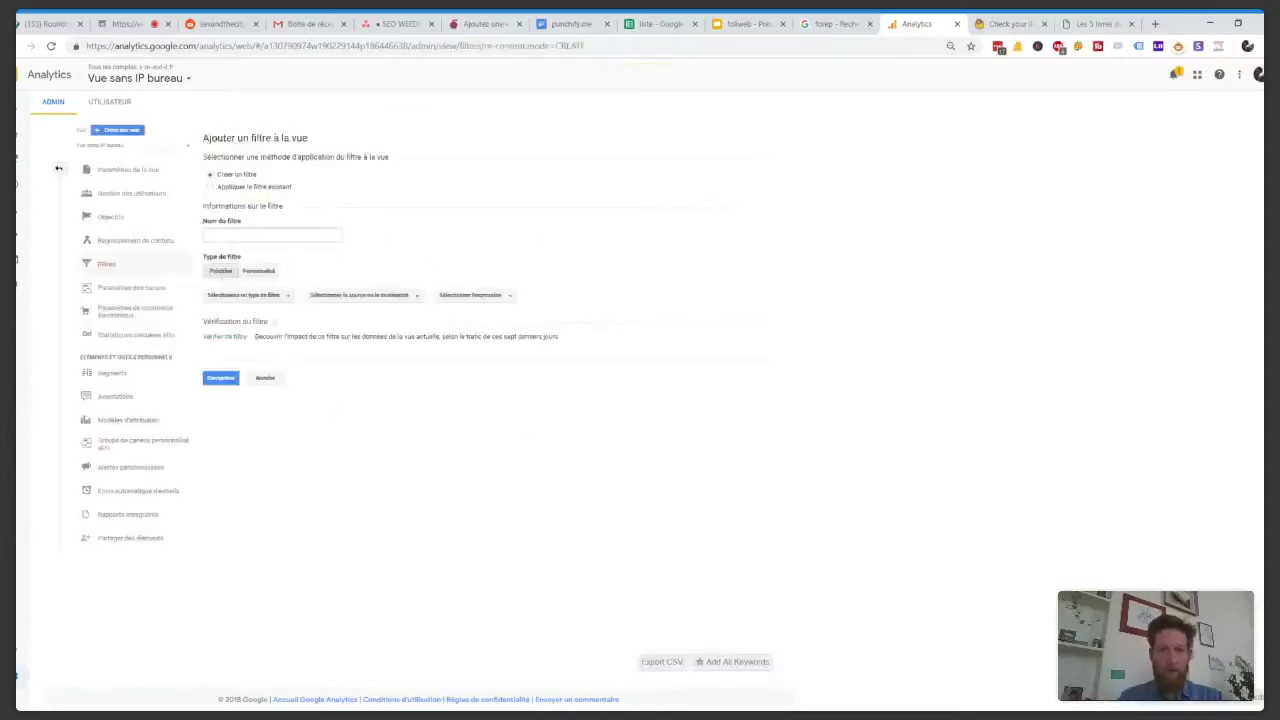
pyautogui.click(254, 189)
pyautogui.click(242, 180)
pyautogui.write('EN')
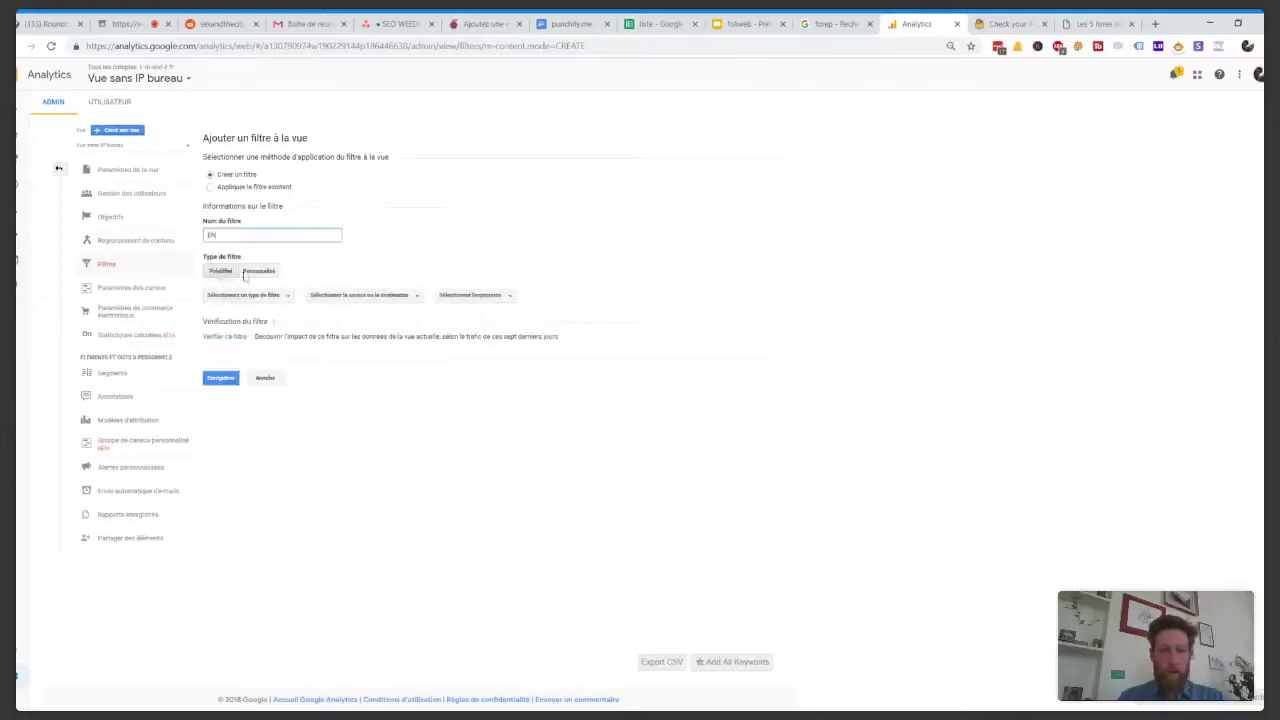
pyautogui.click(252, 300)
pyautogui.click(252, 314)
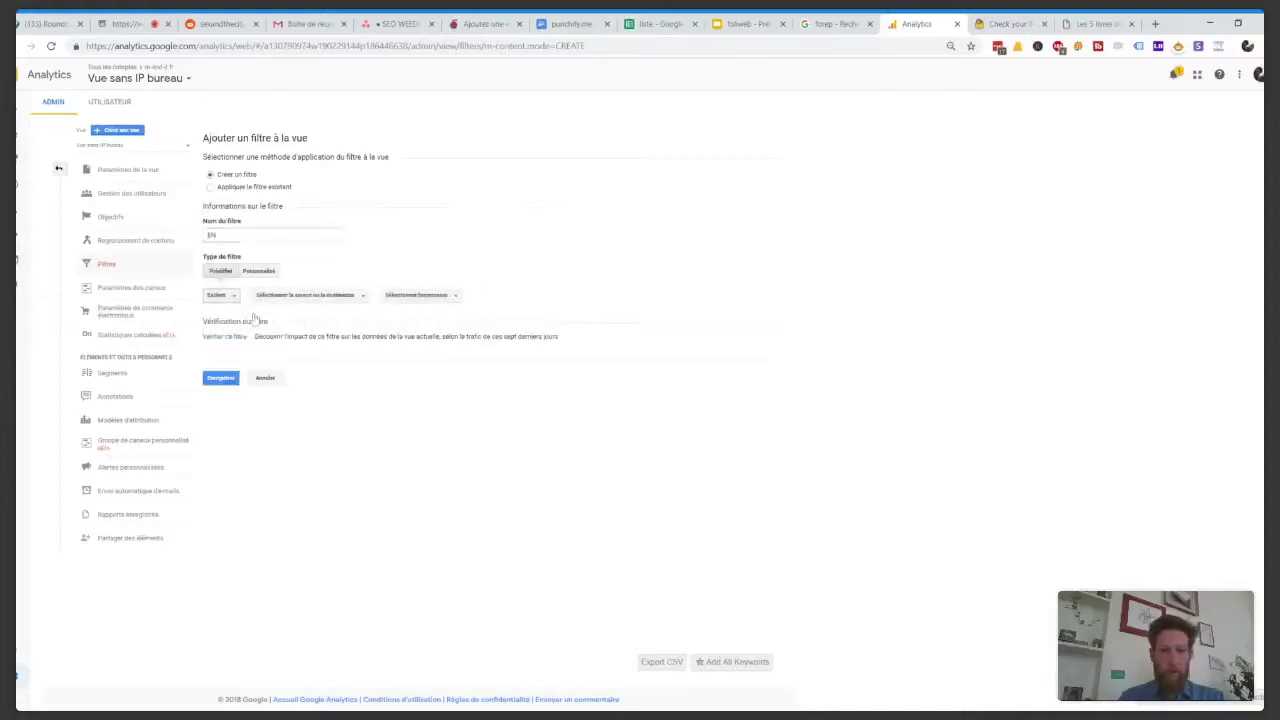
pyautogui.click(220, 296)
pyautogui.click(240, 328)
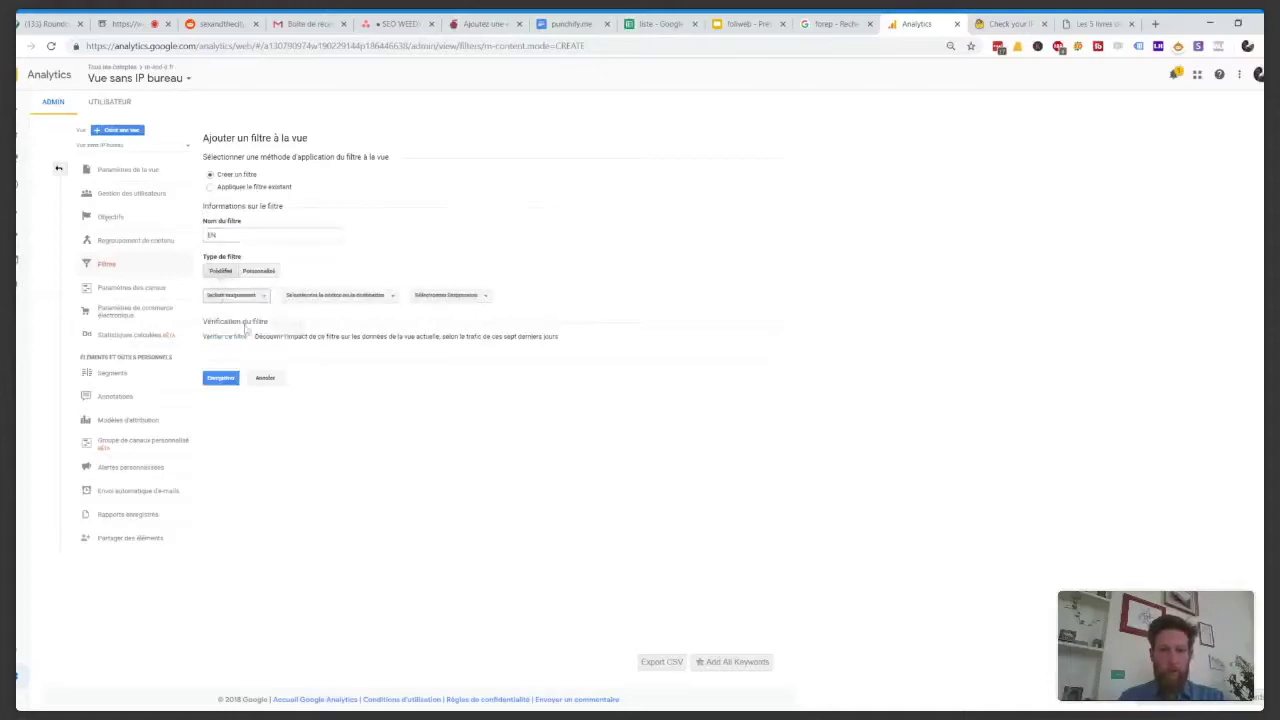
pyautogui.click(332, 296)
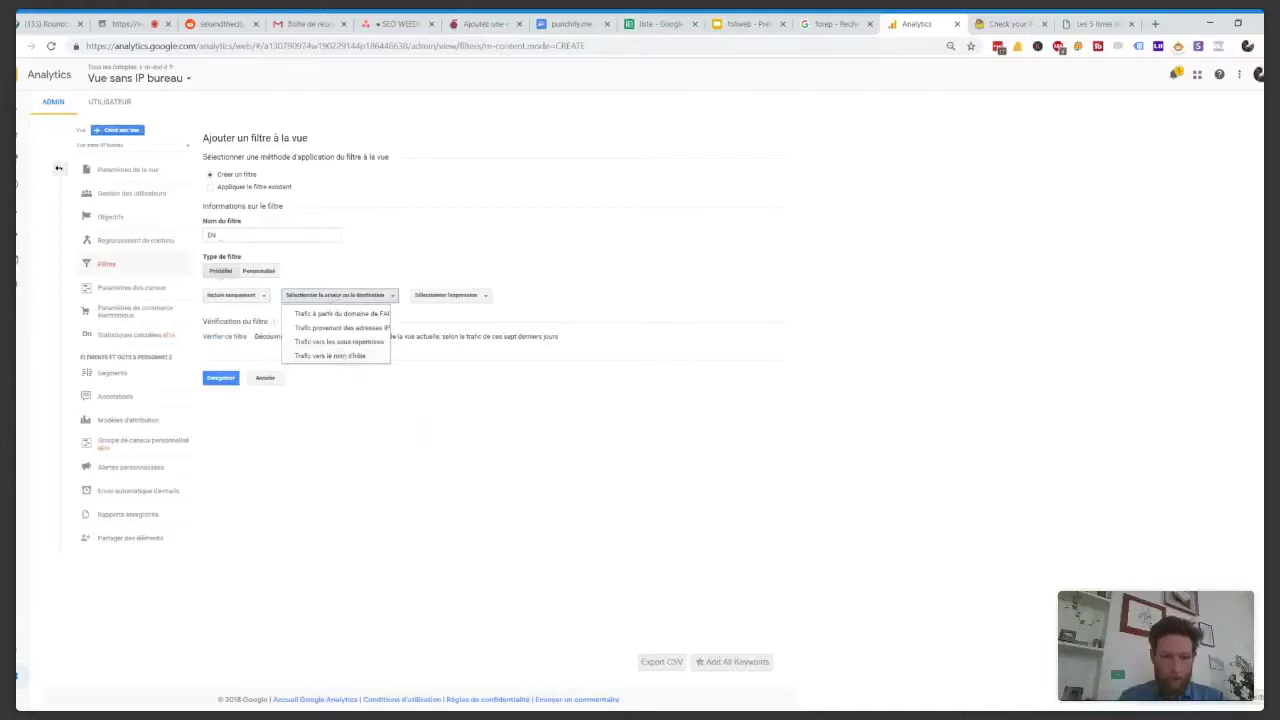
# Switch the new filter's type to Personnalisé and choose Pays as the field for the Exclure rule.
pyautogui.click(275, 272)
pyautogui.click(264, 318)
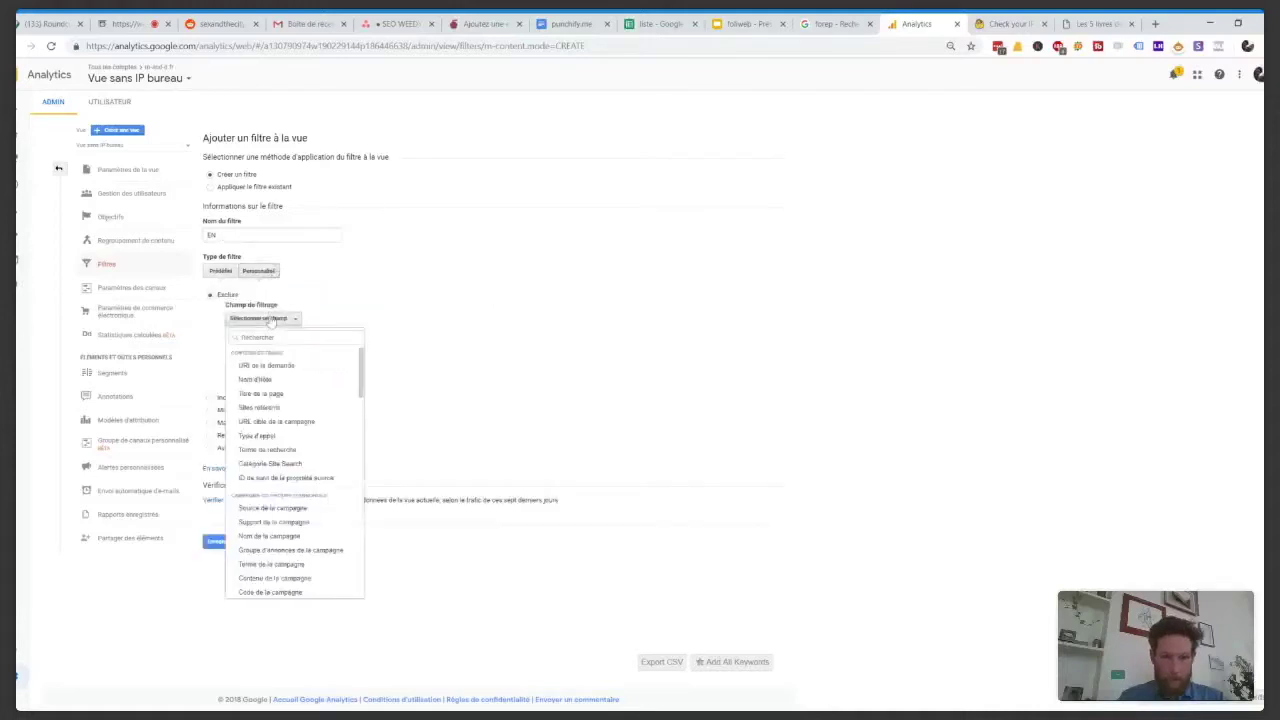
pyautogui.write('pays')
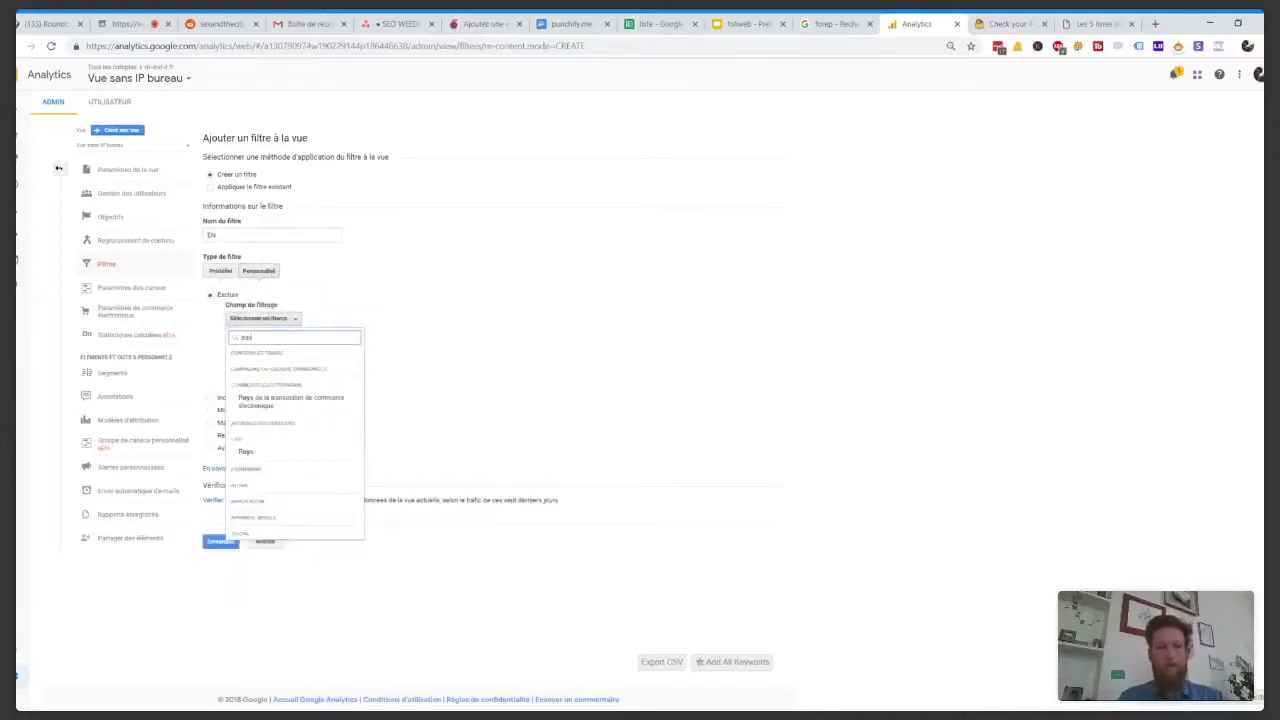
pyautogui.click(250, 452)
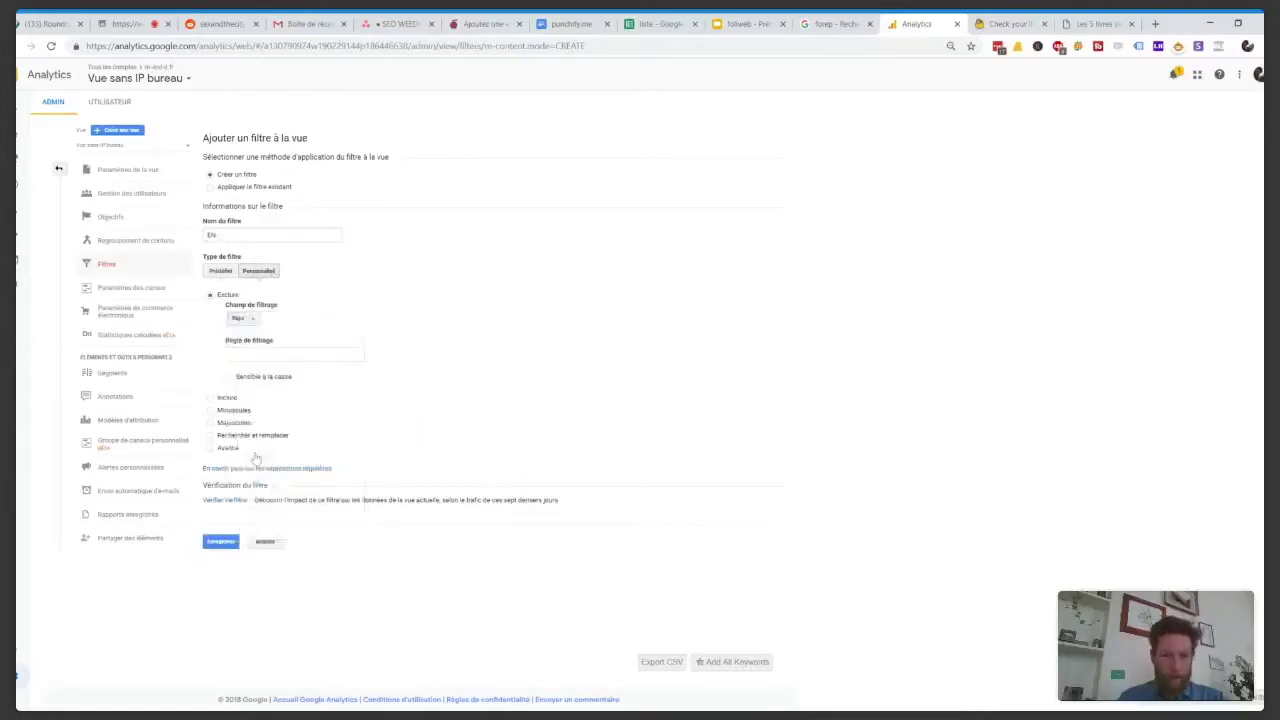
pyautogui.click(231, 355)
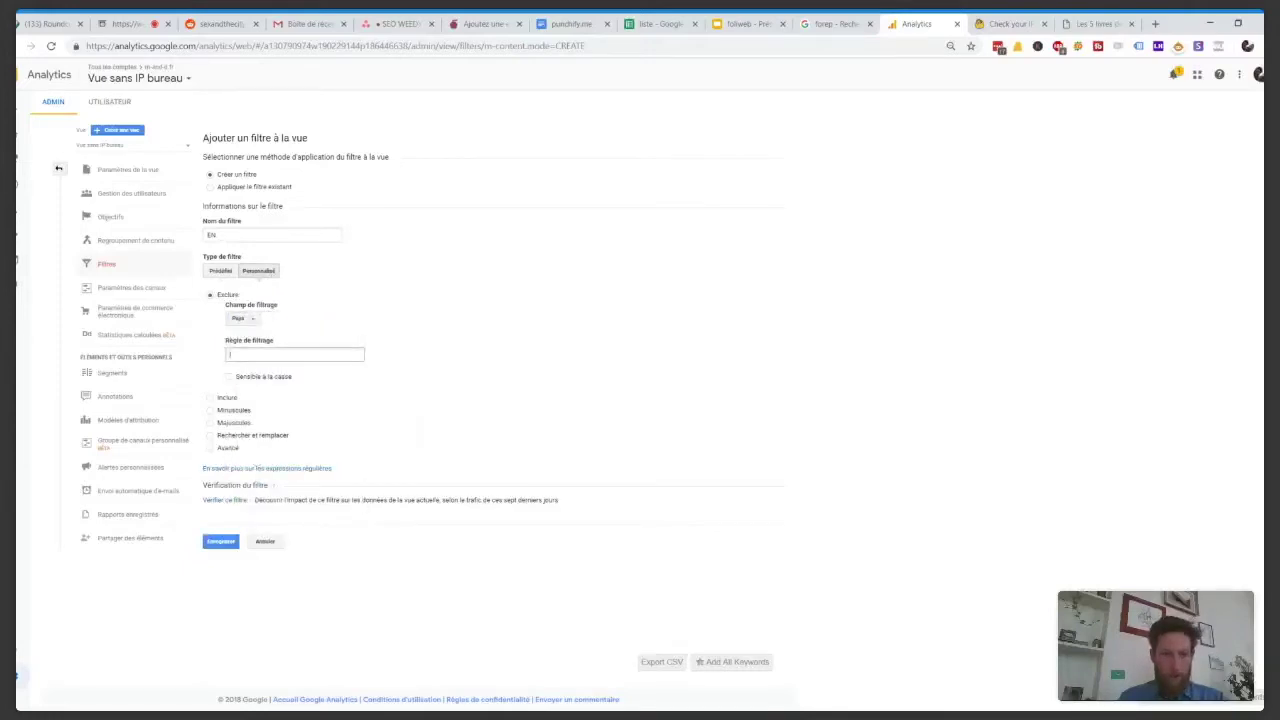
# Change the custom filter to Inclure and enter "france" as its filter pattern.
pyautogui.click(228, 398)
pyautogui.click(356, 368)
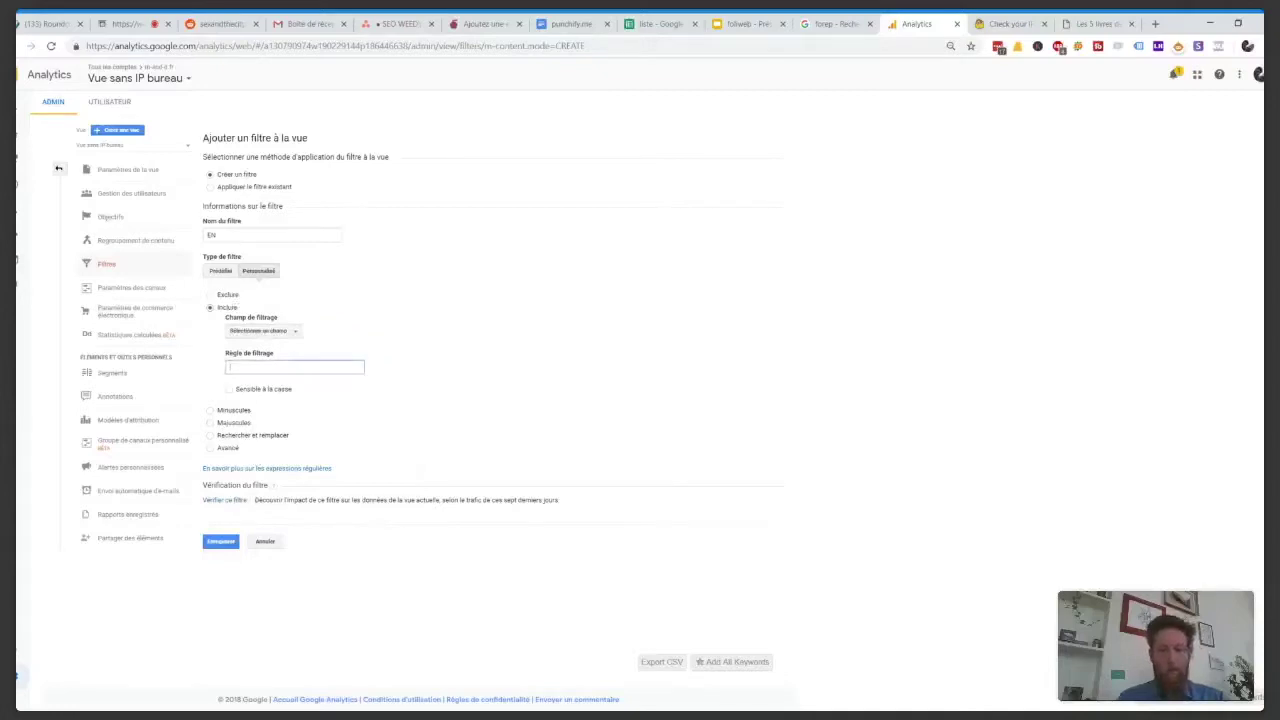
pyautogui.hotkey('ctrl', 'a')
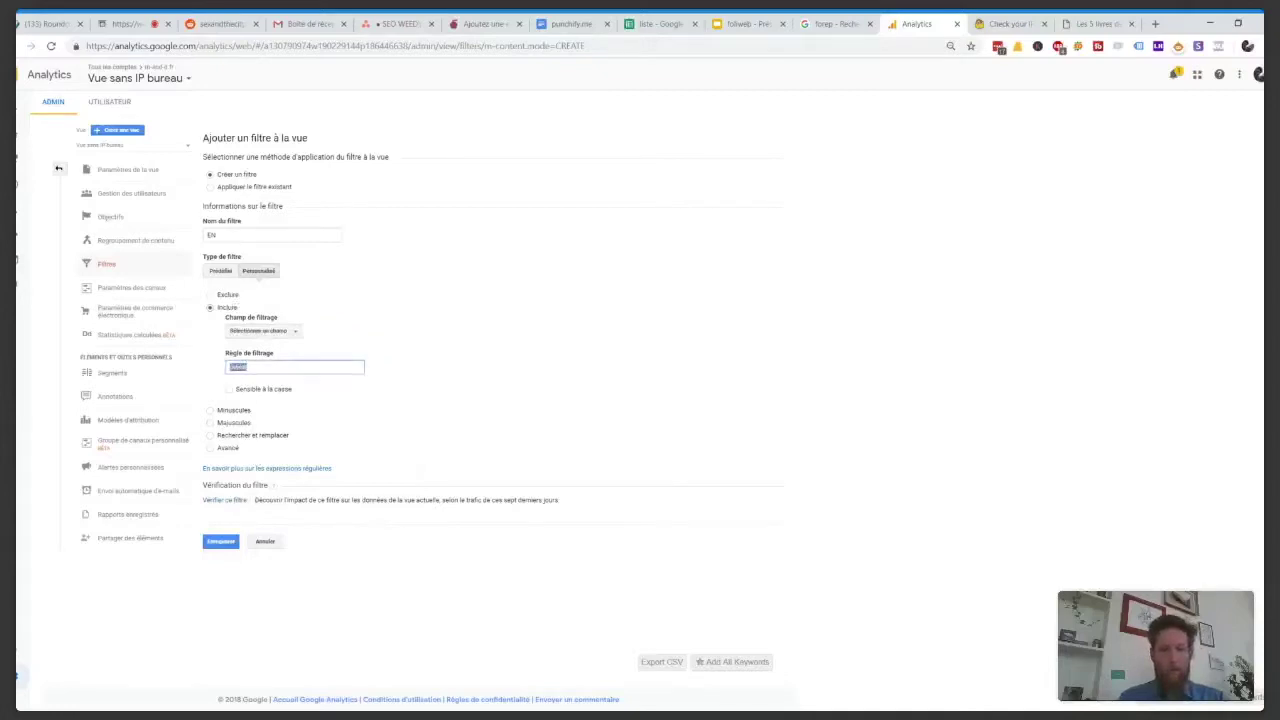
pyautogui.write('franc')
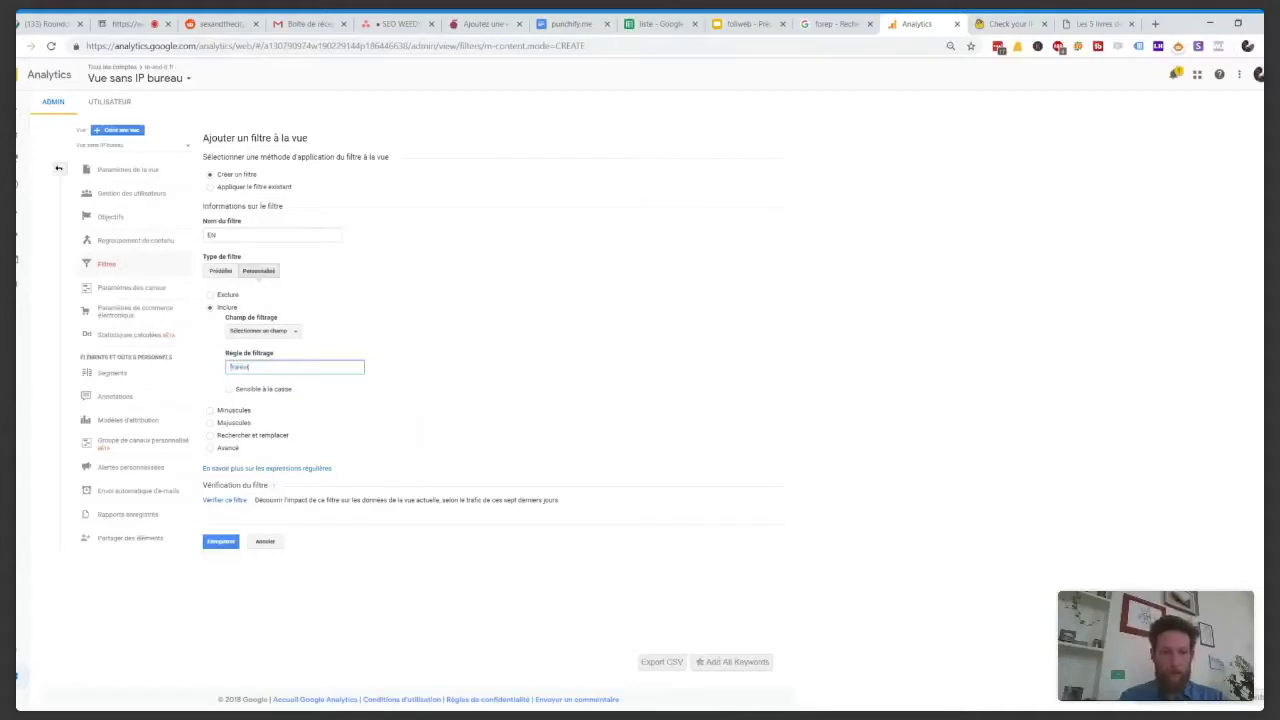
# Rename the filter "Trafic FR uniquement", choose Pays as the inclusion field and save the filter.
pyautogui.click(211, 235)
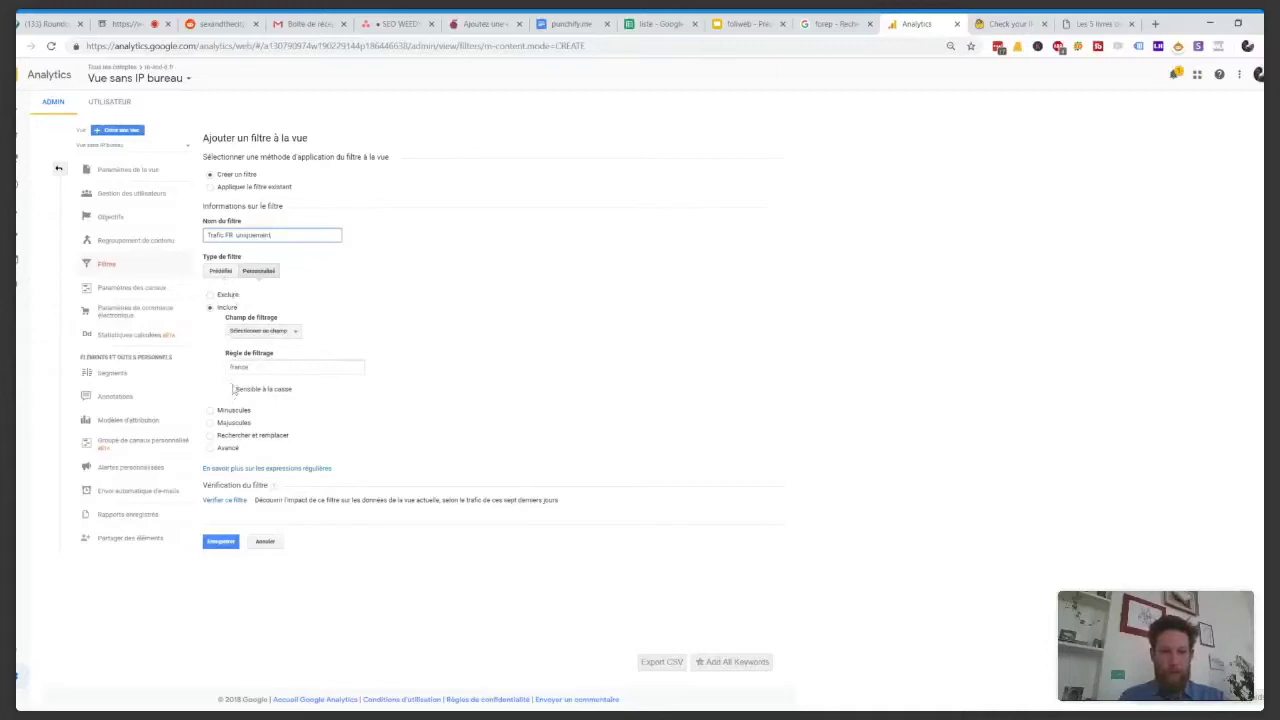
pyautogui.click(260, 367)
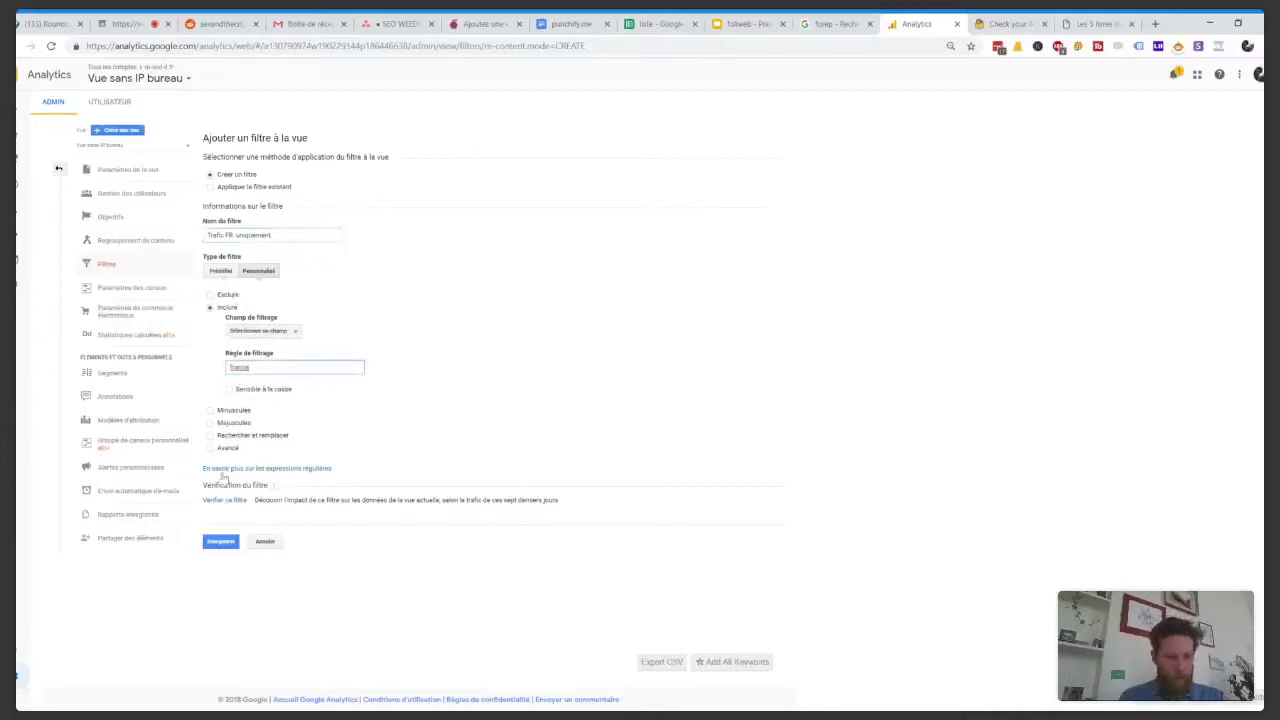
pyautogui.click(222, 544)
pyautogui.click(280, 332)
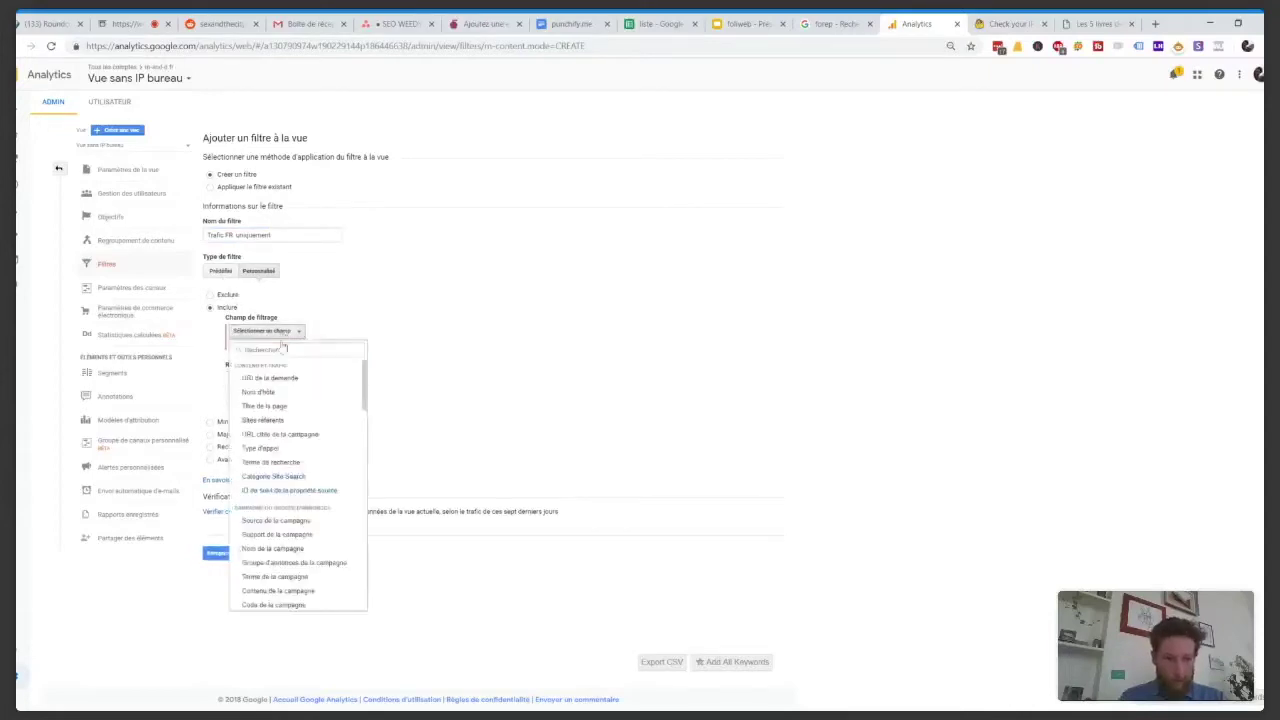
pyautogui.write('pays')
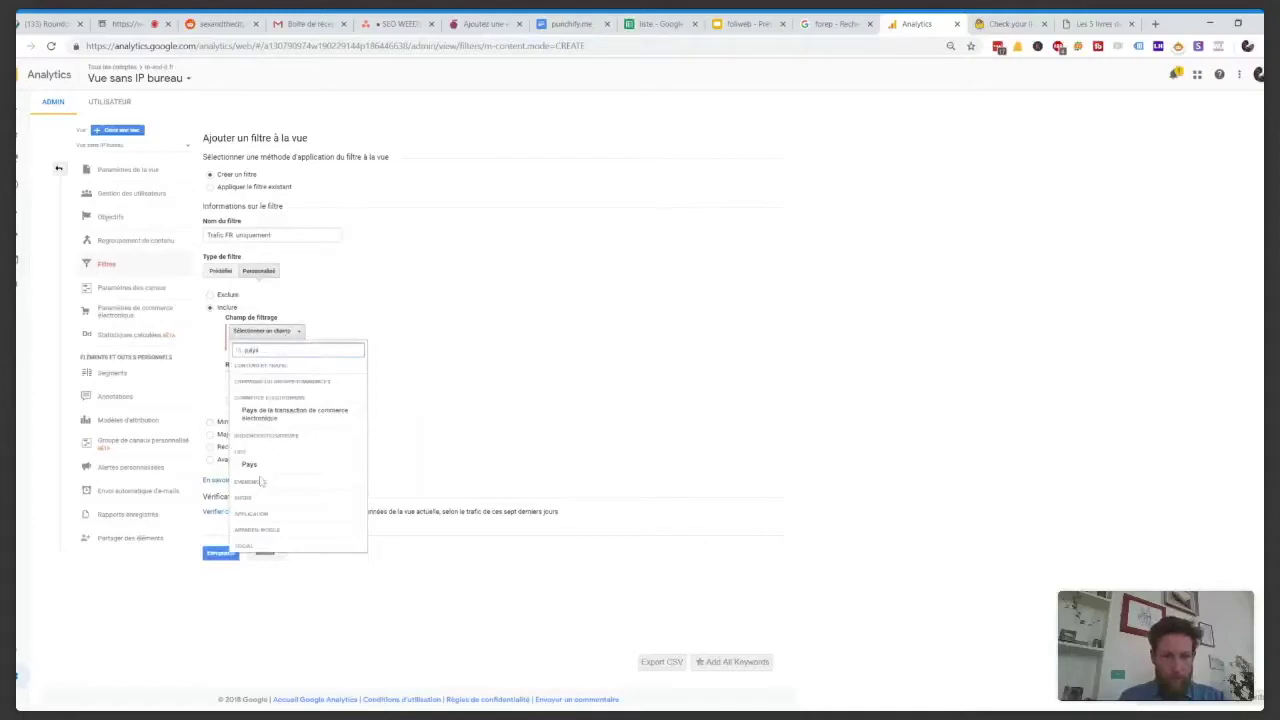
pyautogui.click(258, 466)
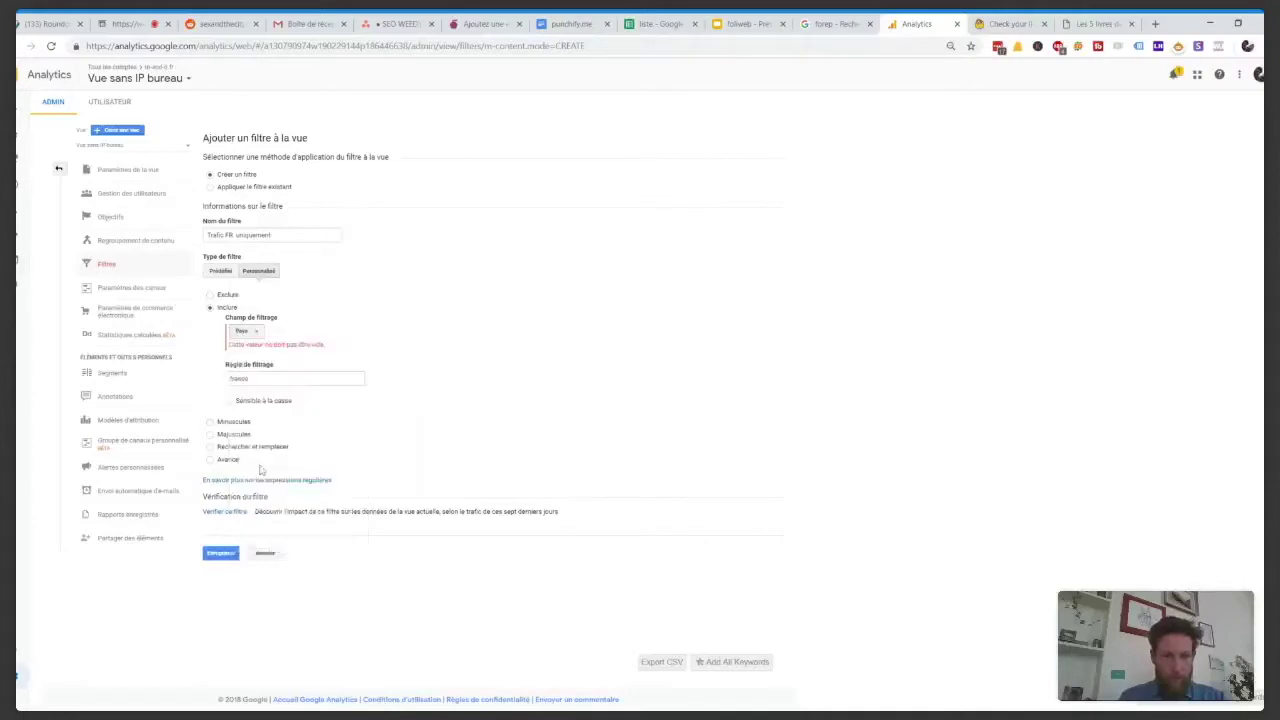
pyautogui.click(221, 553)
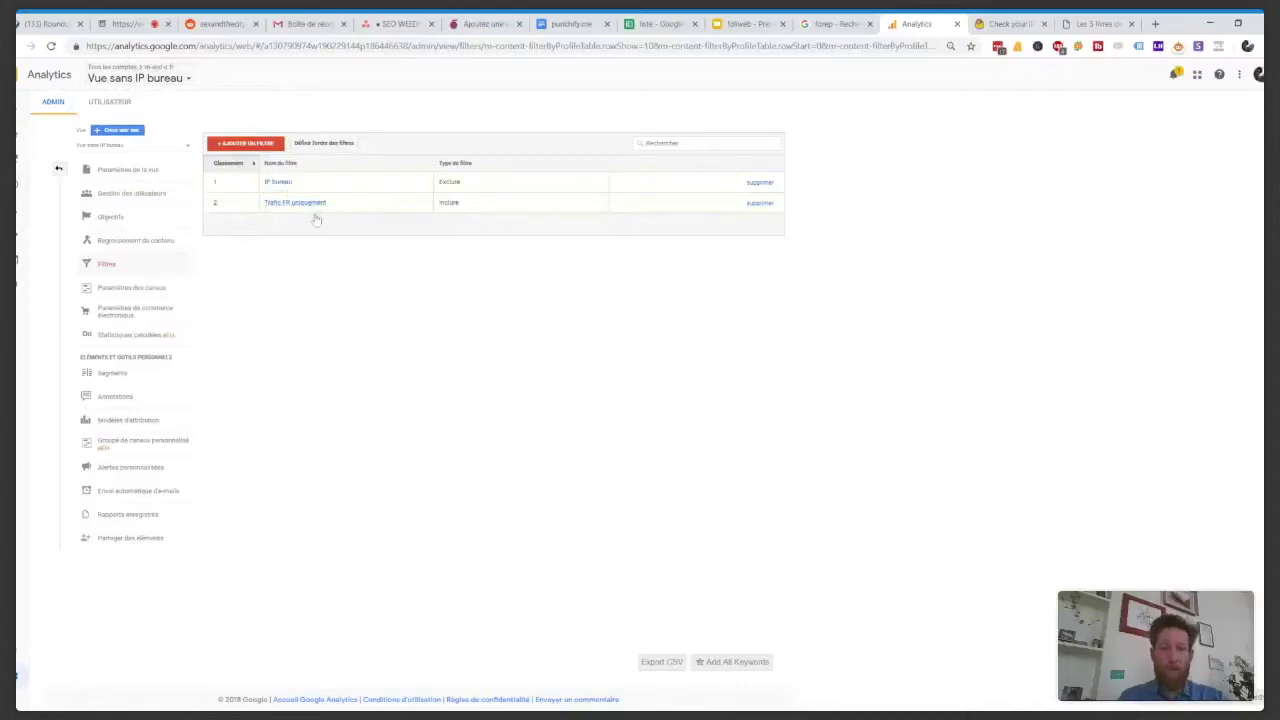
# Show the views available under the m-and-d.fr property in the account selector.
pyautogui.click(138, 80)
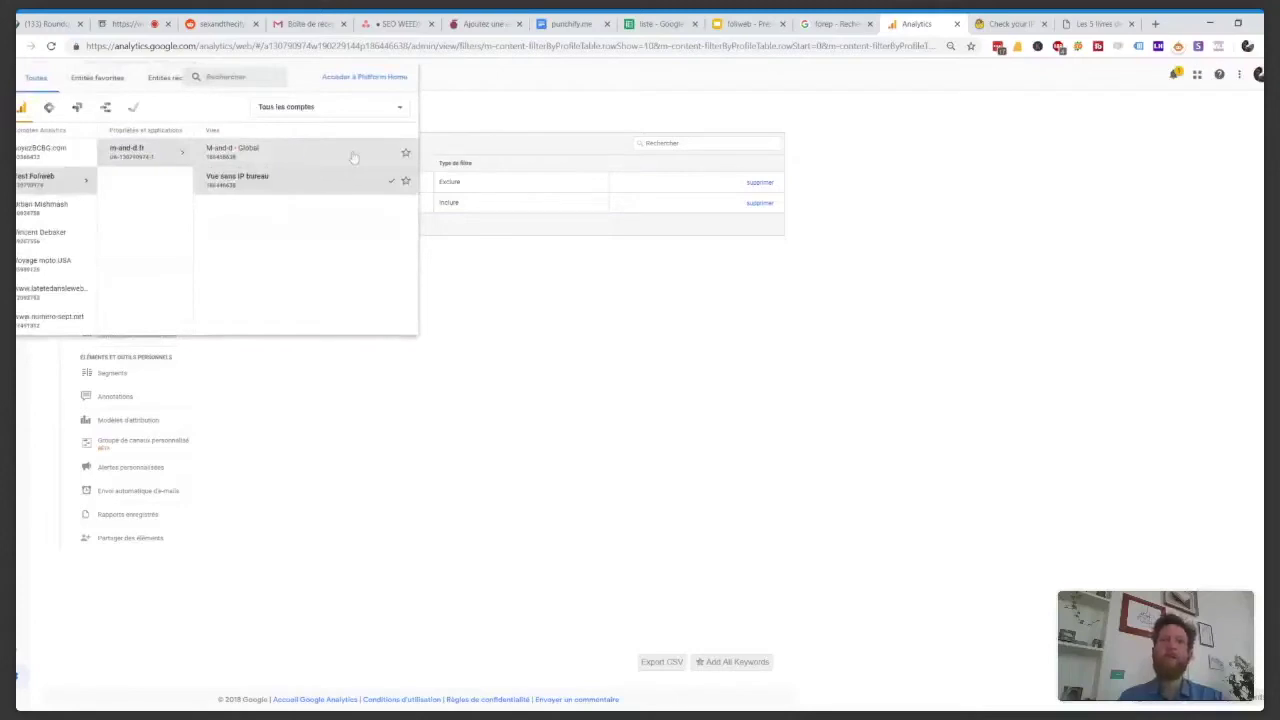
pyautogui.click(570, 122)
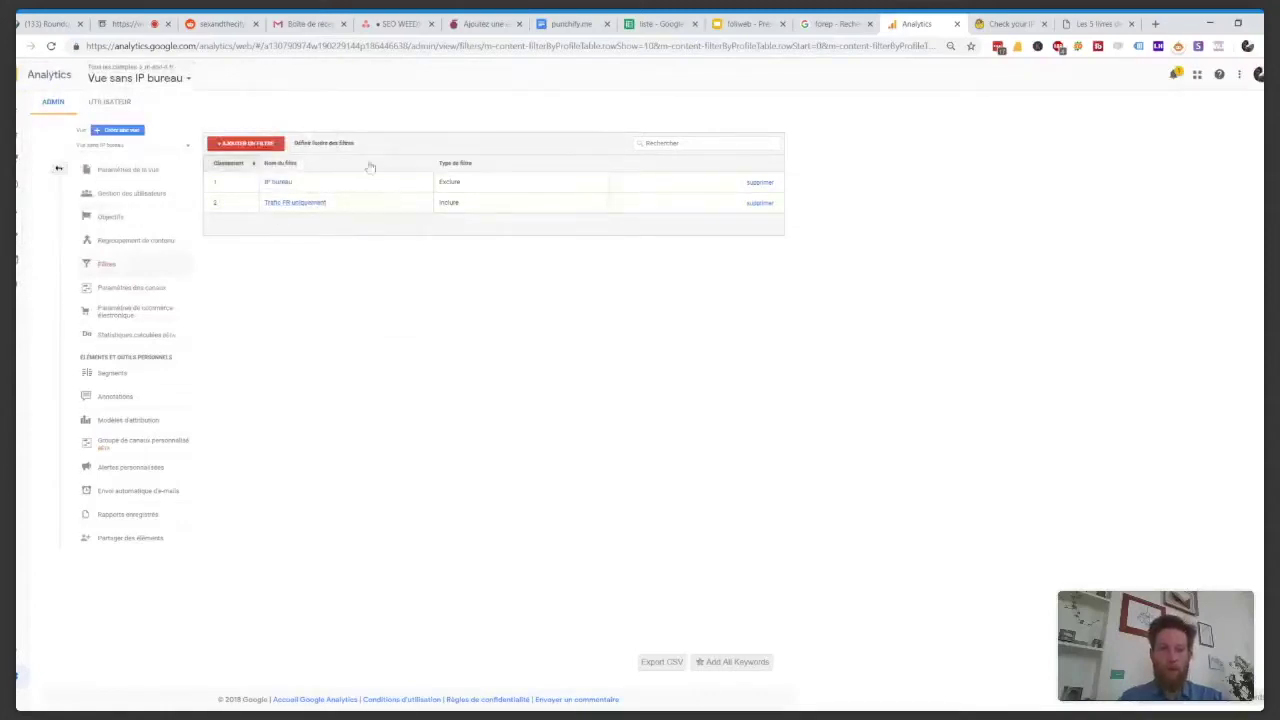
pyautogui.click(112, 78)
pyautogui.click(511, 102)
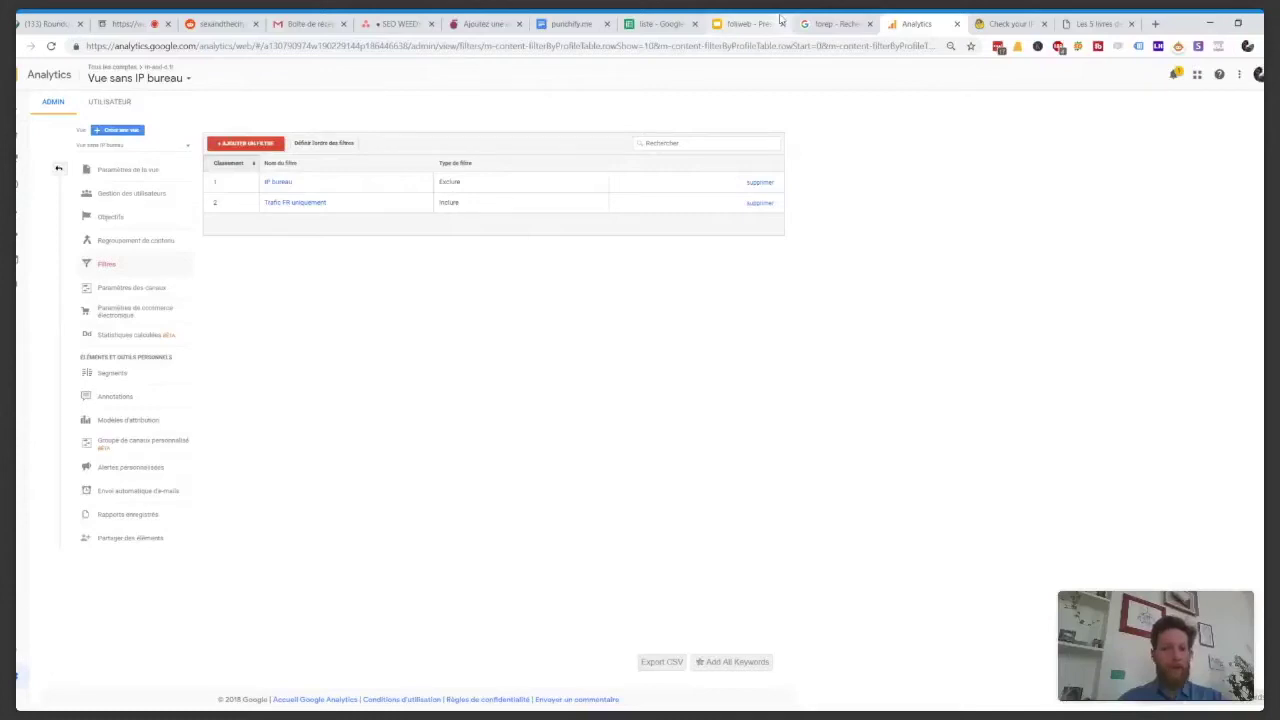
# Switch to the Google Slides deck "foliweb - Présentation Google Analytics" and check the webinar chat in WebinarJam.
pyautogui.click(762, 23)
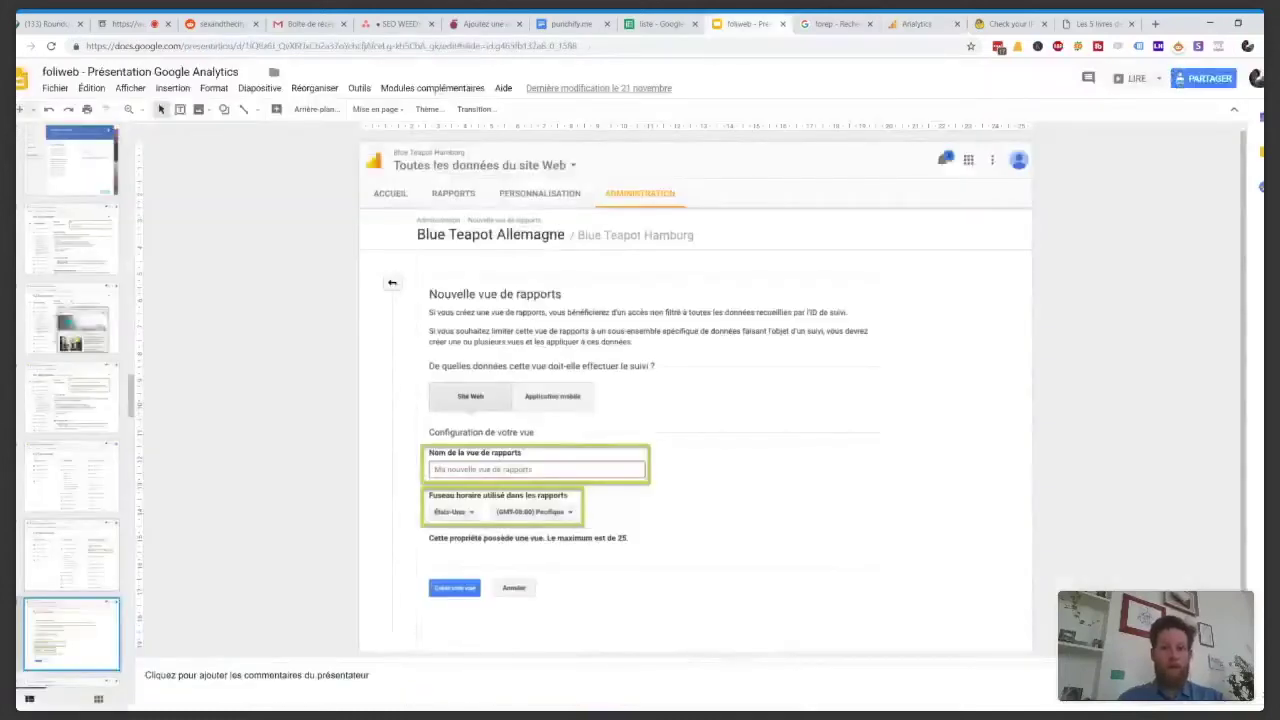
pyautogui.hotkey('ctrl', '2')
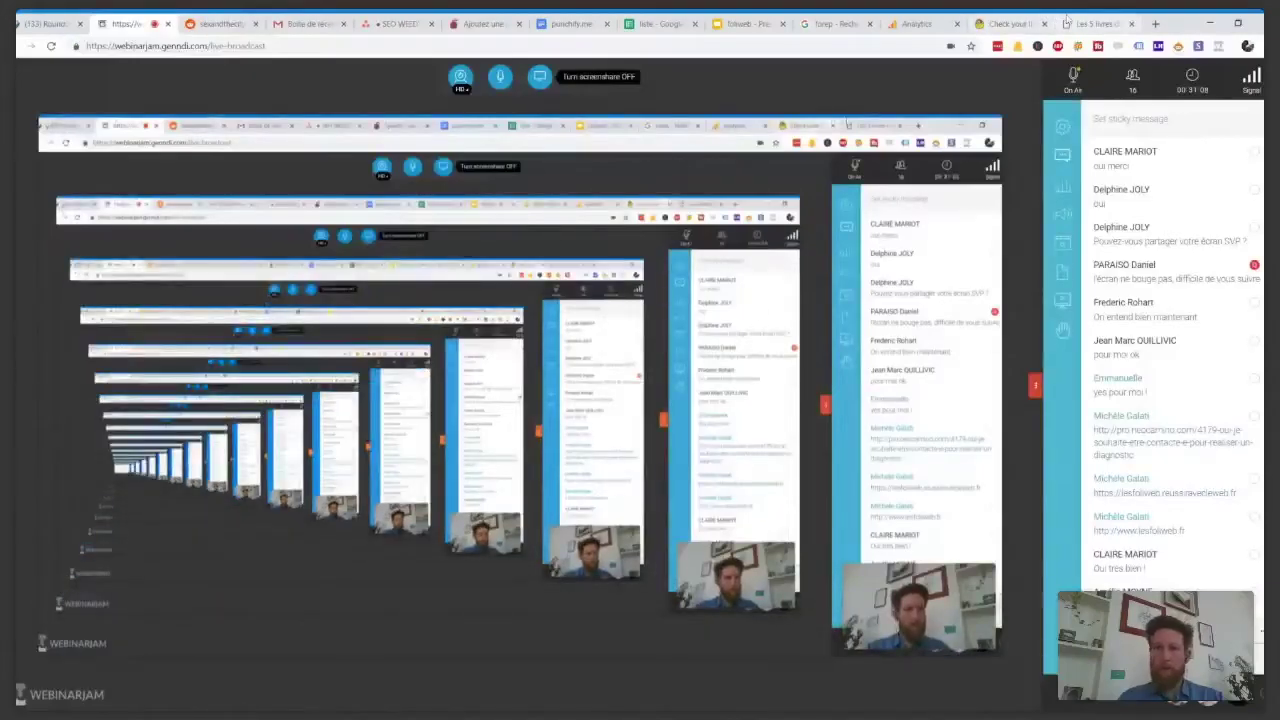
pyautogui.click(1066, 20)
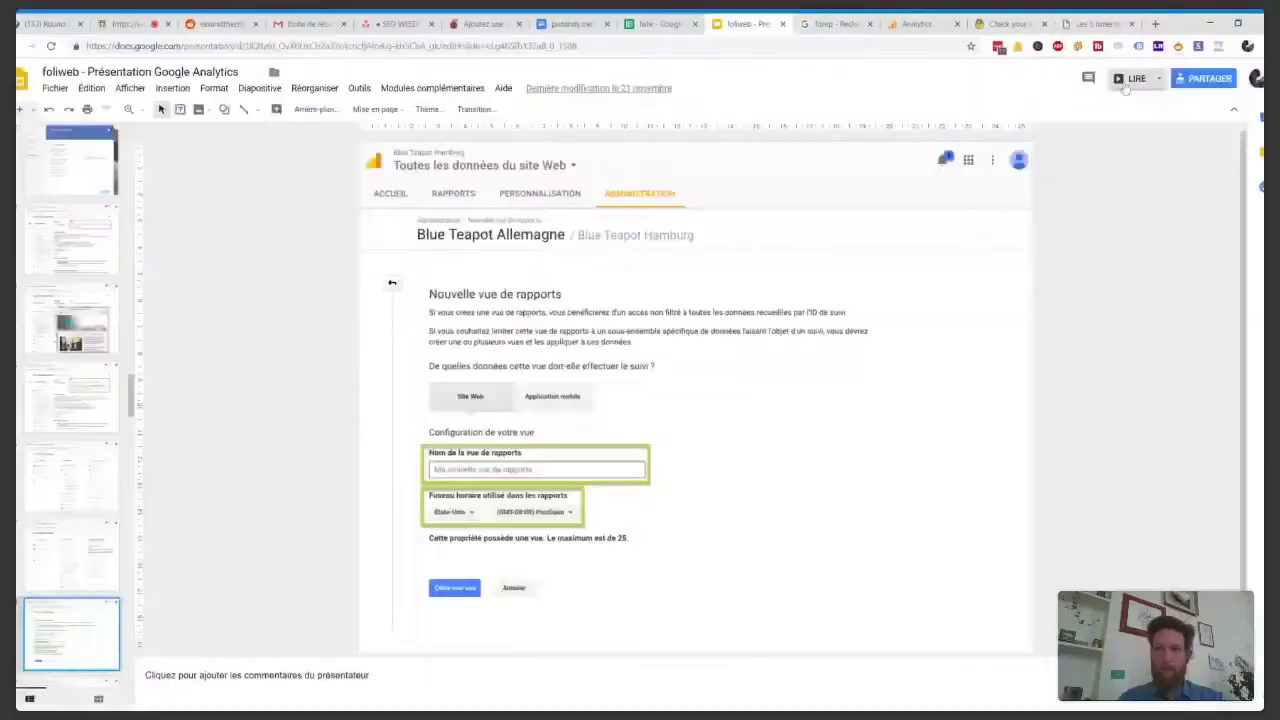
# Present the slides from the new report view form through the Blue Teapot Hamburg views table, and exit the slideshow.
pyautogui.click(1110, 74)
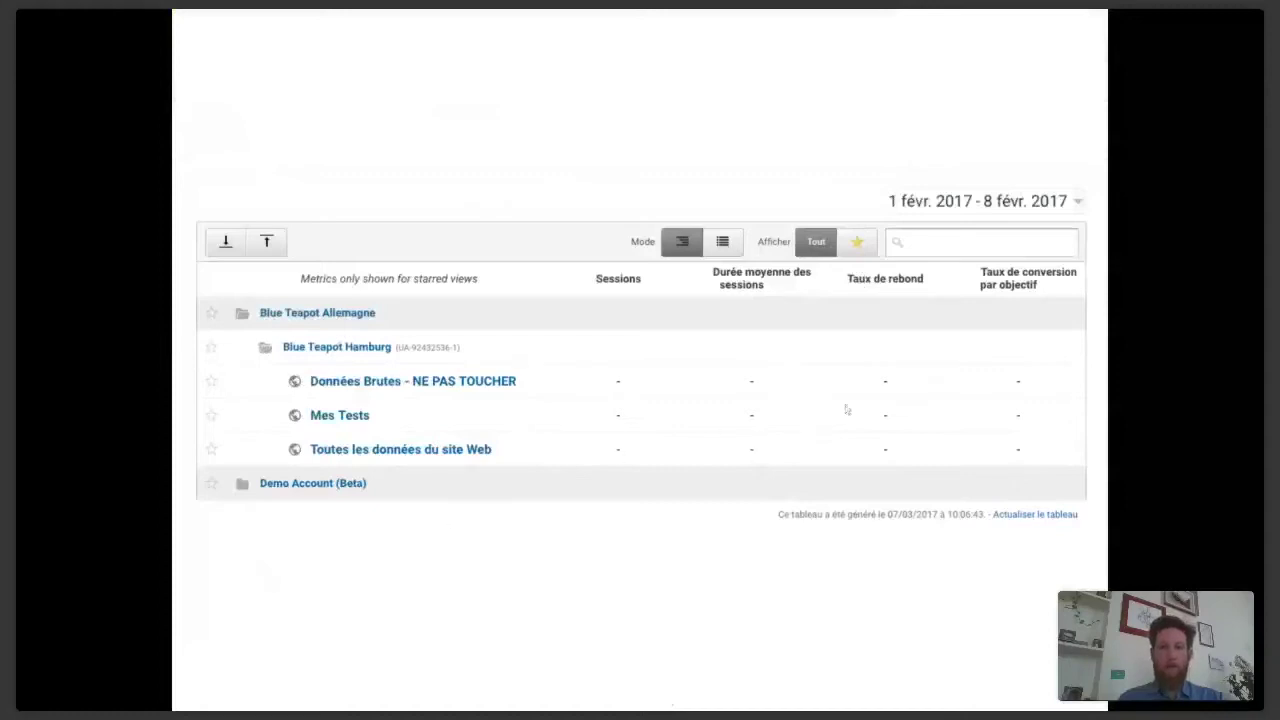
pyautogui.press('Escape')
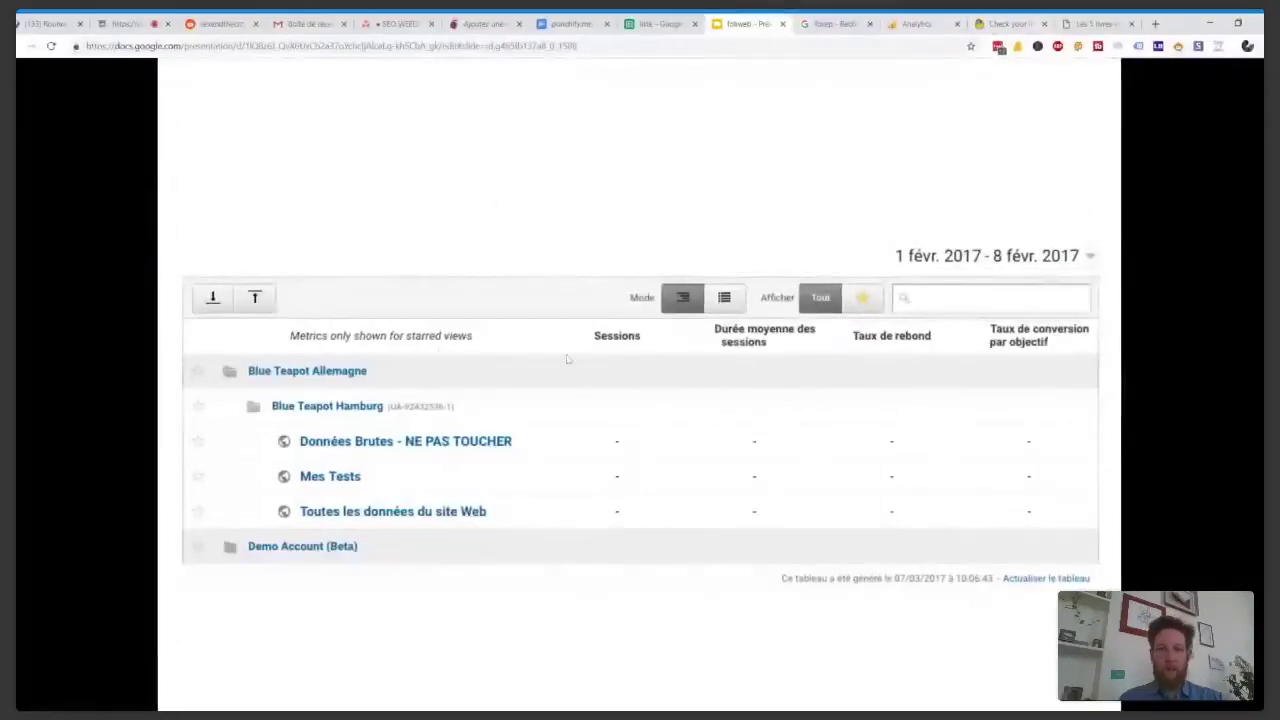
pyautogui.press('Escape')
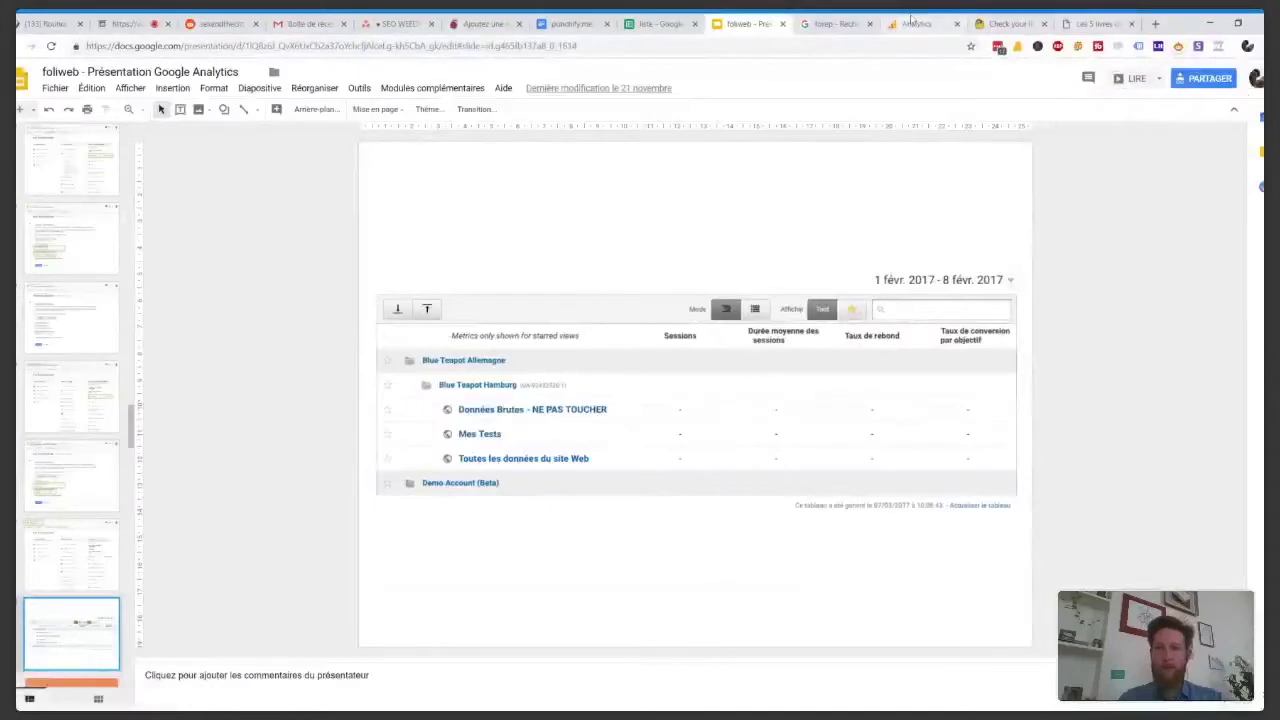
# Switch back to Google Analytics and open the overview of all accounts.
pyautogui.click(915, 23)
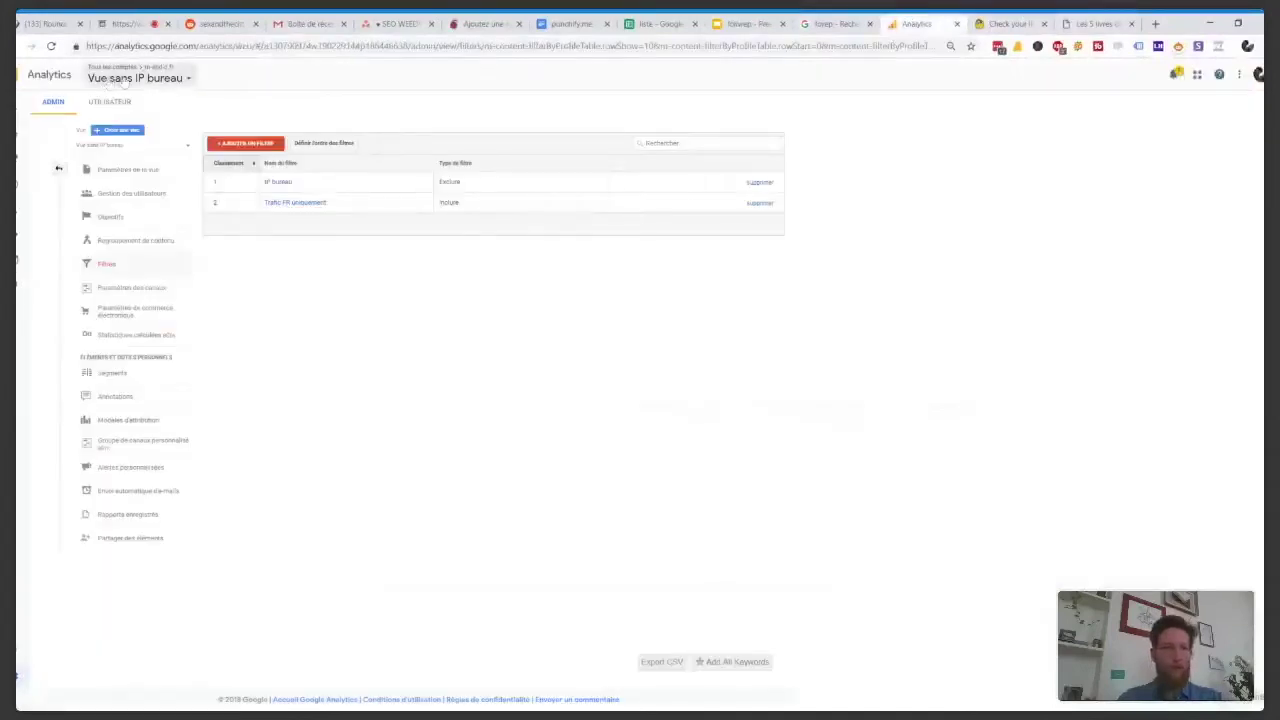
pyautogui.click(135, 77)
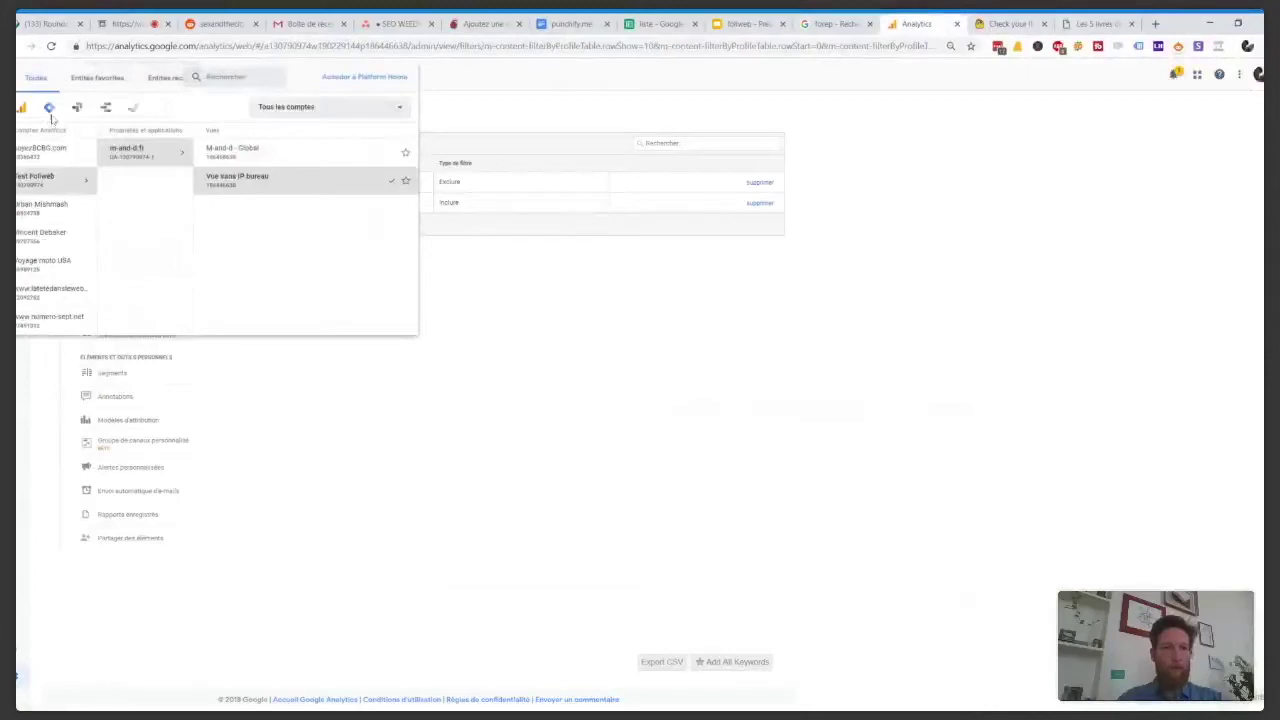
pyautogui.click(46, 86)
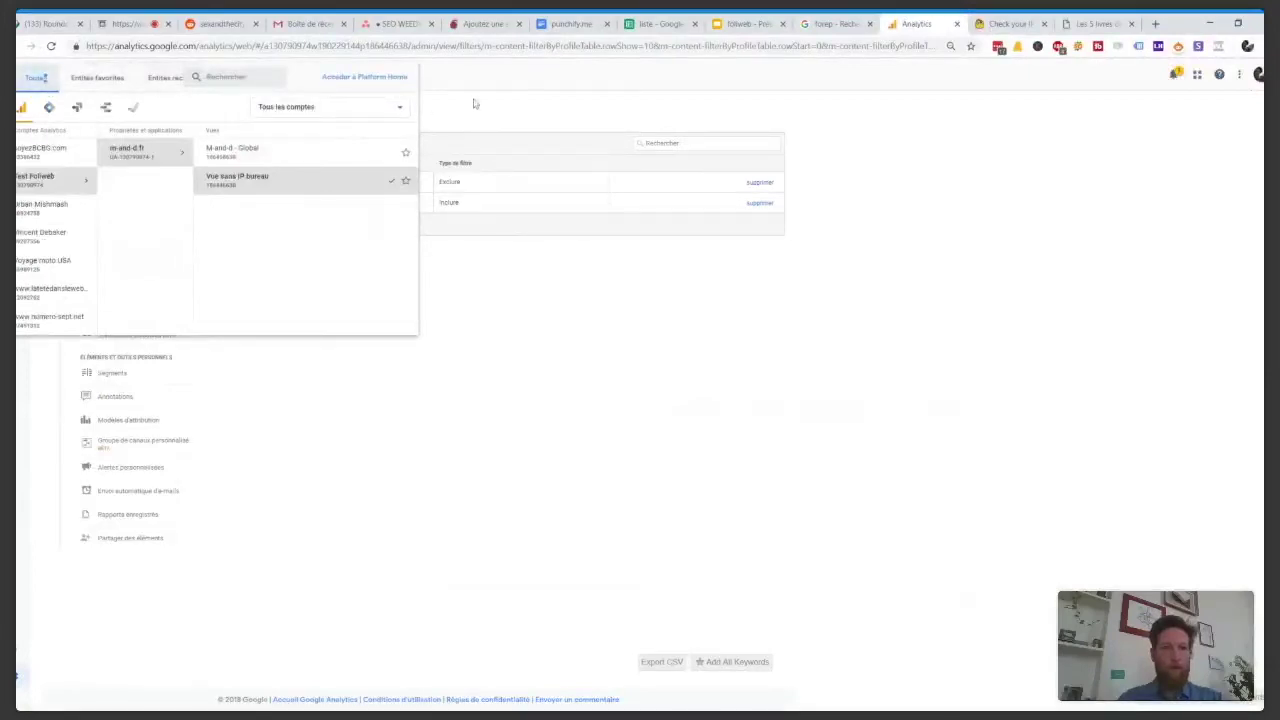
pyautogui.click(474, 80)
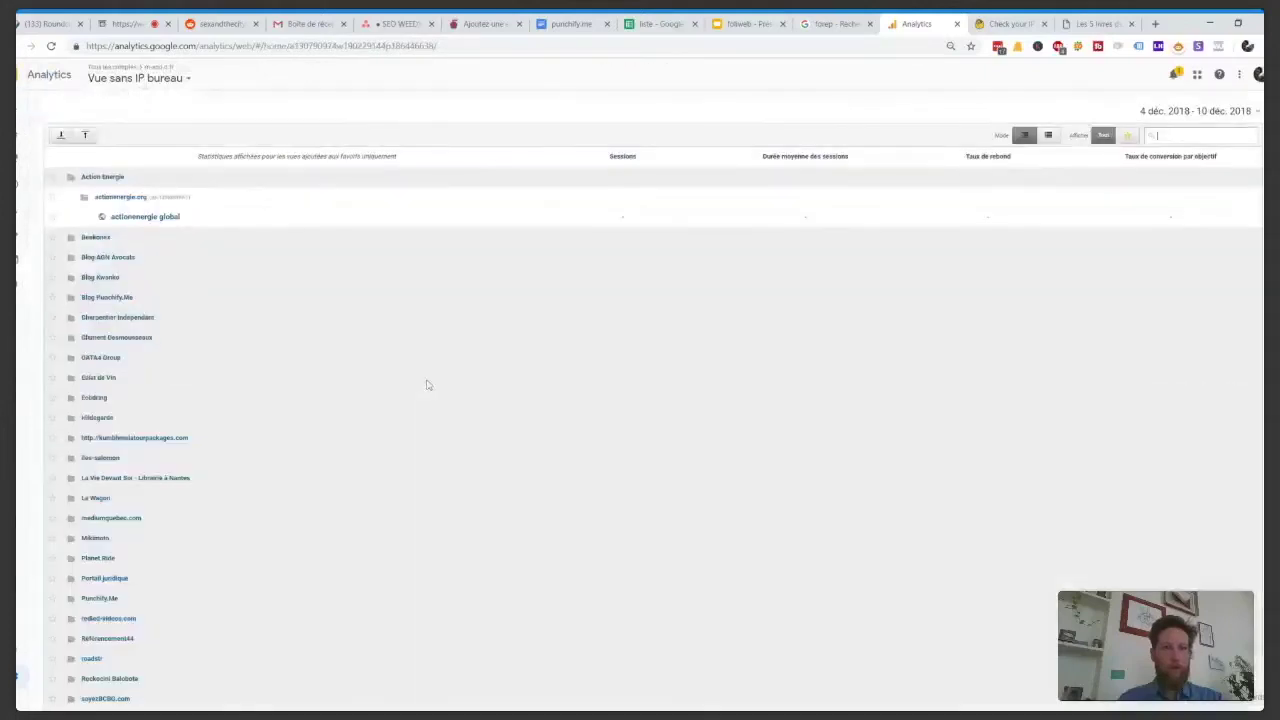
# Find the Test Foliweb account in the list and expand it to show the views under m-and-d.fr.
pyautogui.scroll(-3, 215, 365)
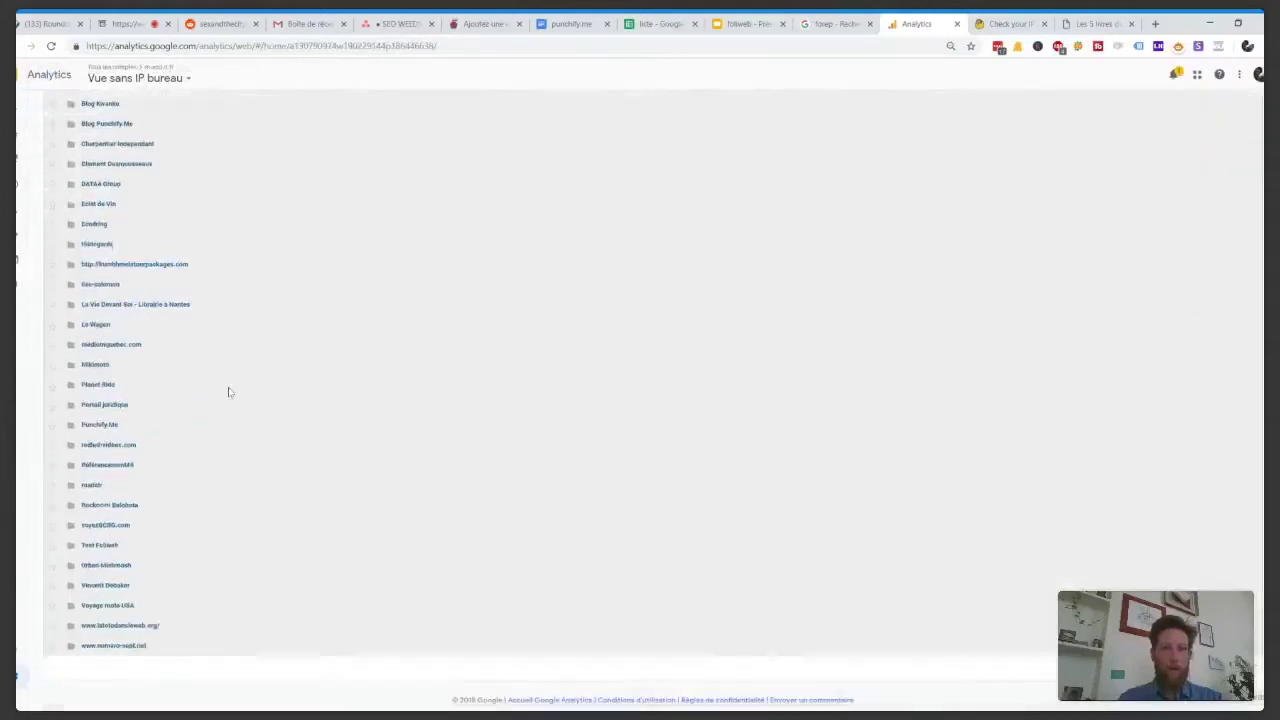
pyautogui.scroll(3, 228, 392)
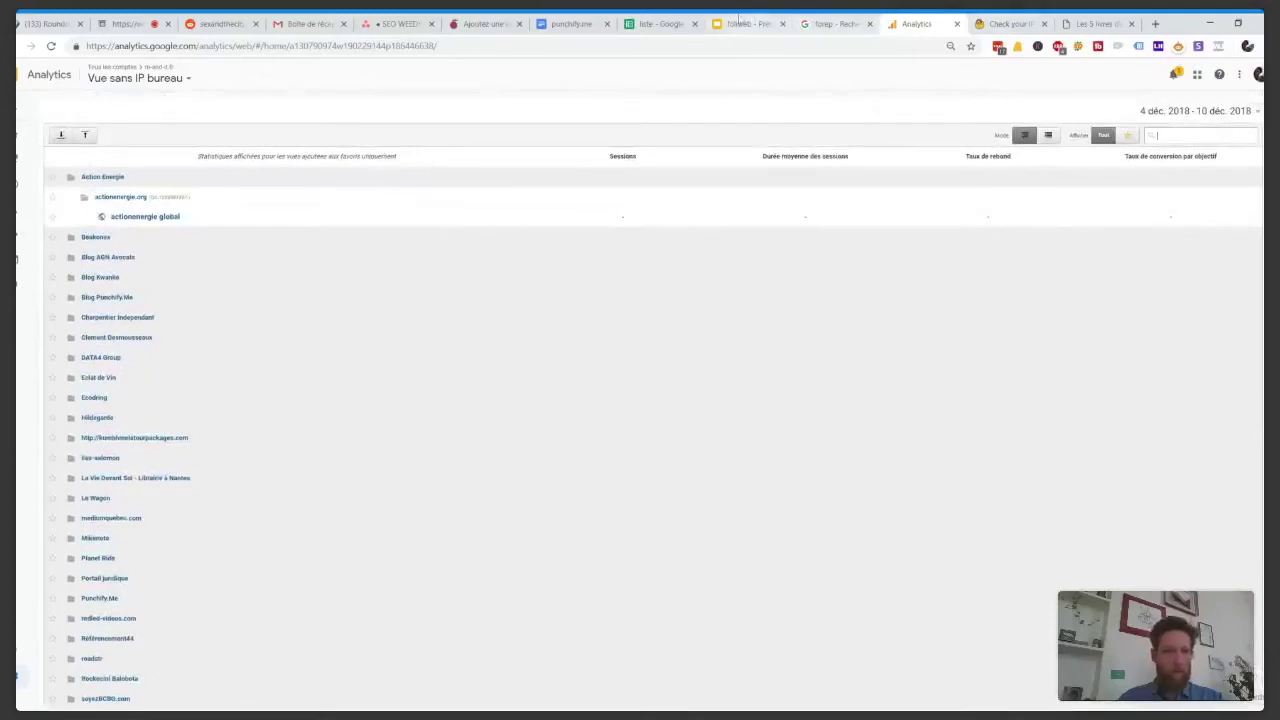
pyautogui.scroll(-2, 140, 347)
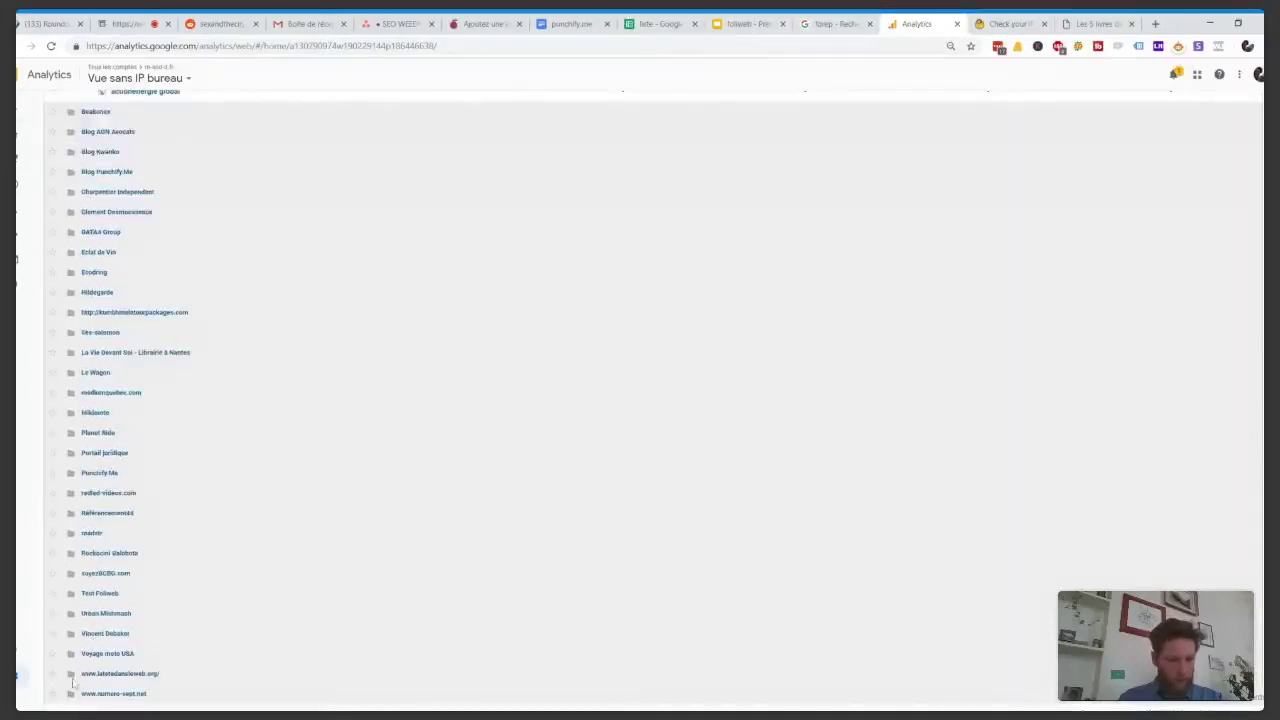
pyautogui.click(92, 594)
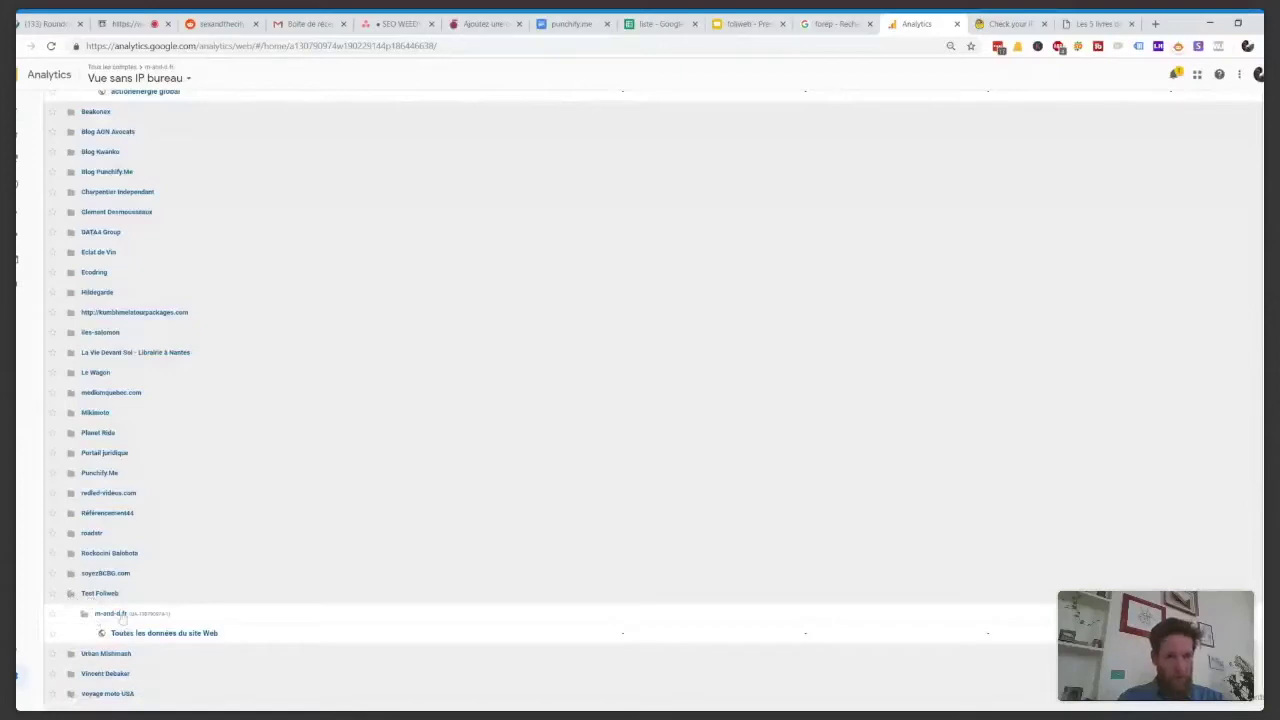
pyautogui.click(144, 640)
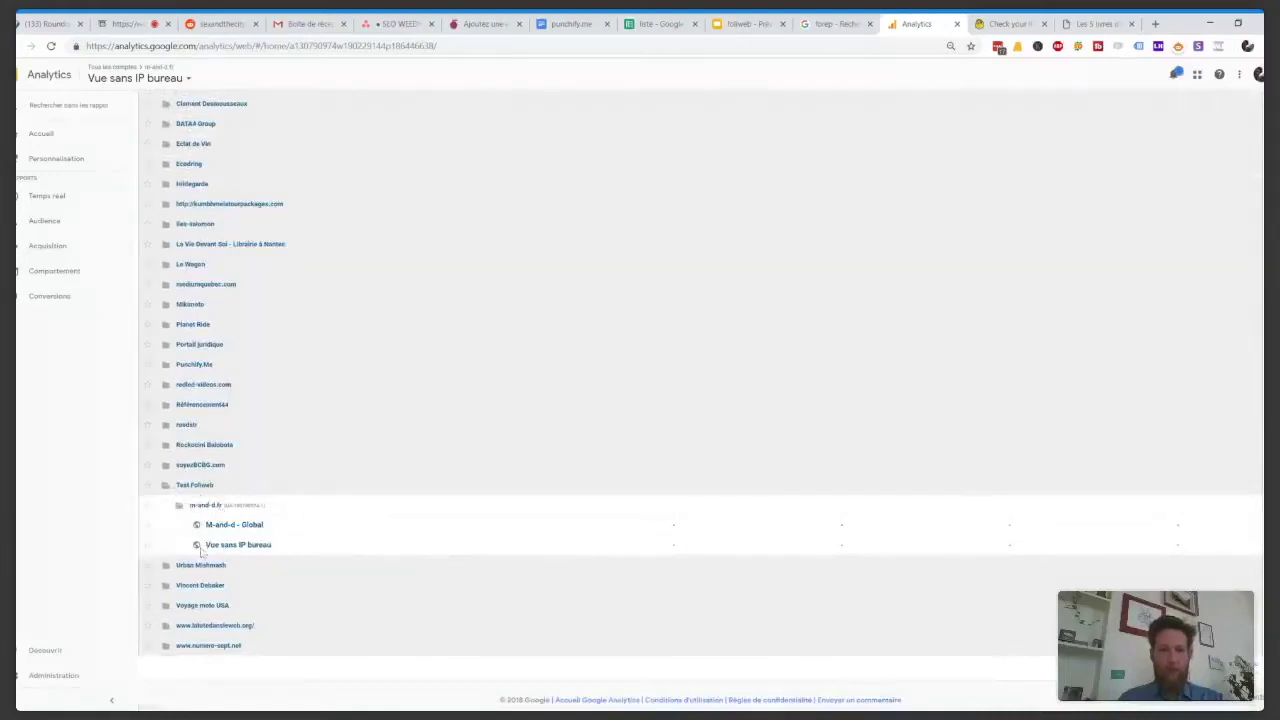
# Switch to the Google Slides deck and start the slideshow from the slide "Quand la machine est lancée".
pyautogui.click(752, 20)
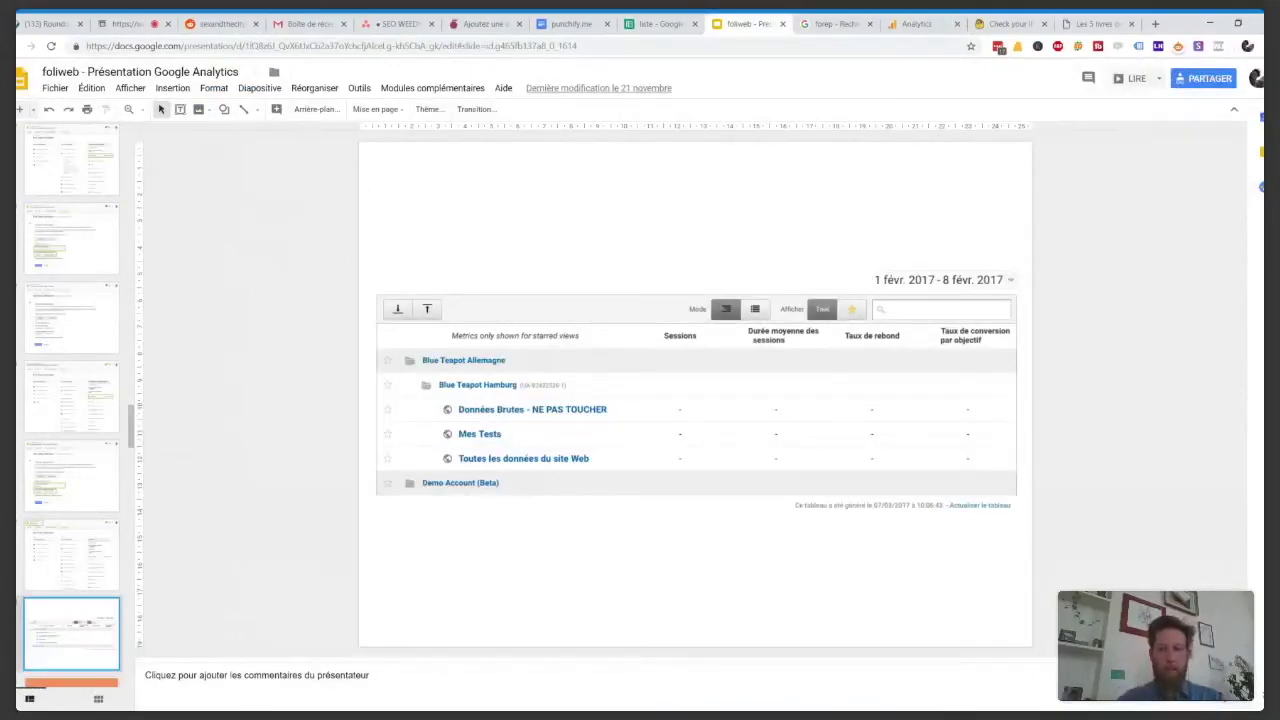
pyautogui.press('Down')
pyautogui.hotkey('ctrl', 'Return')
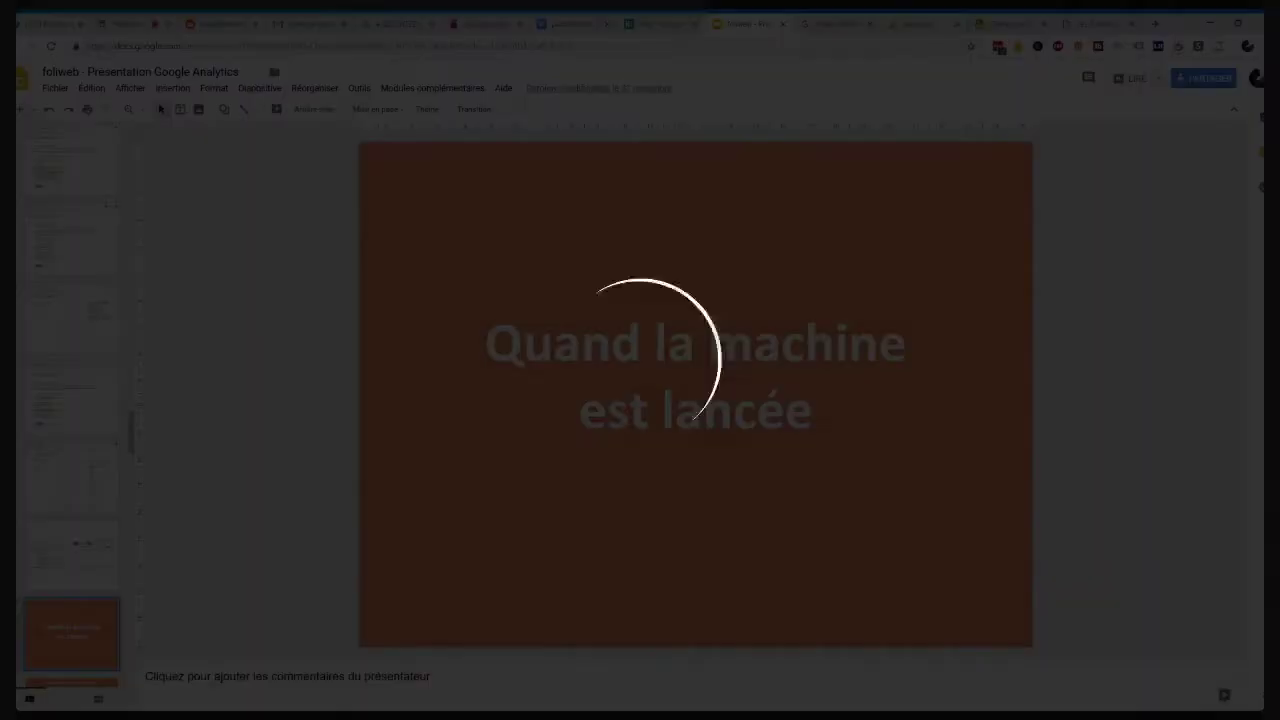